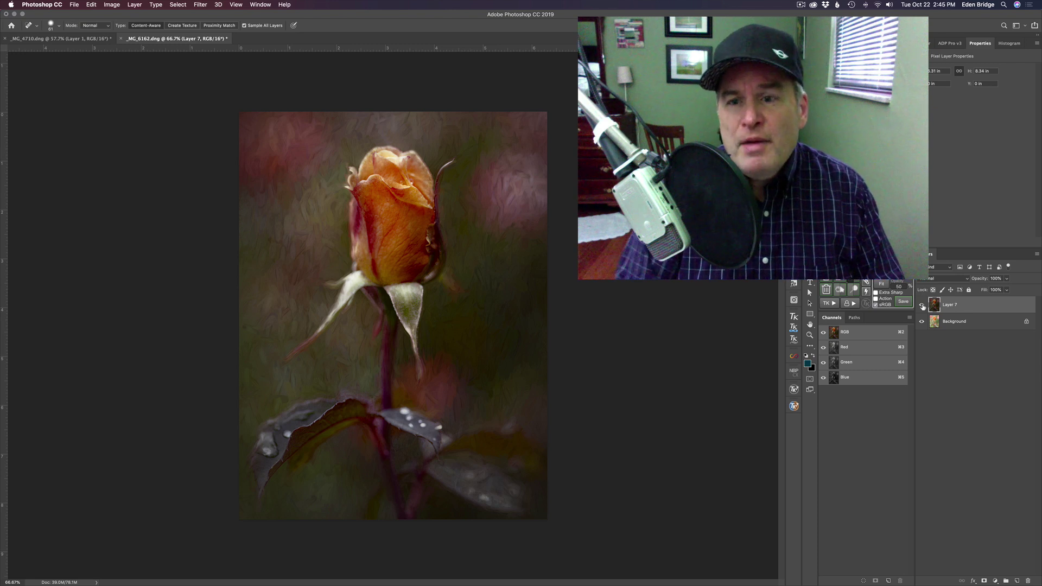
# - Compare the rose image with and without the dark restyled layer, leaving that layer hidden
pyautogui.click(921, 306)
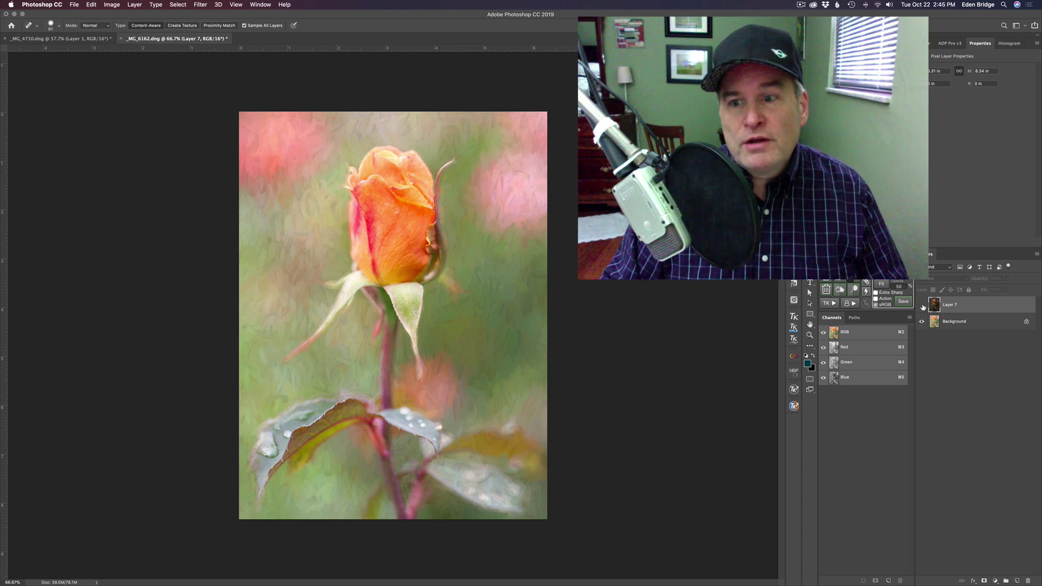
pyautogui.click(922, 306)
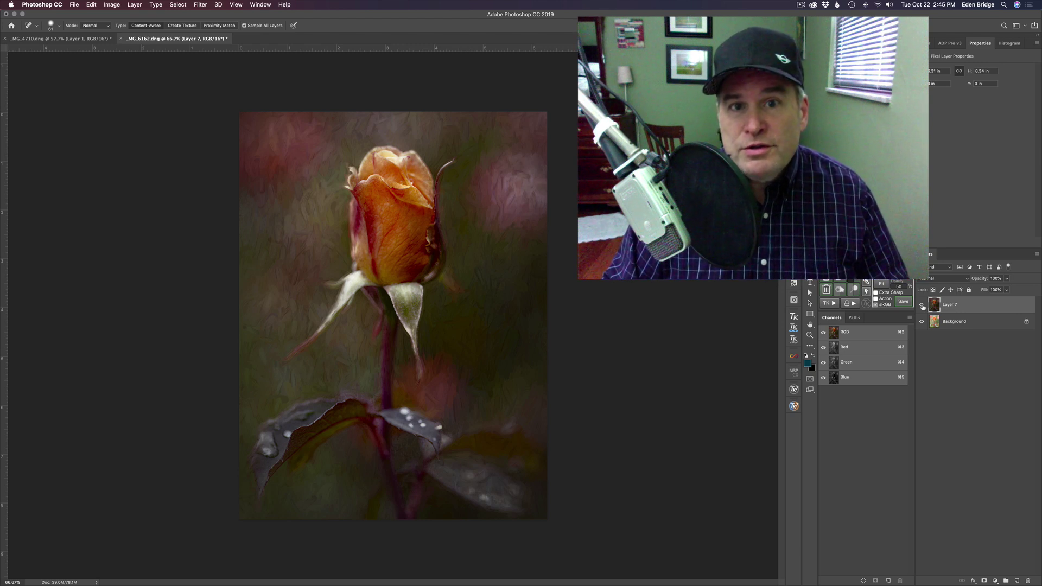
pyautogui.click(921, 306)
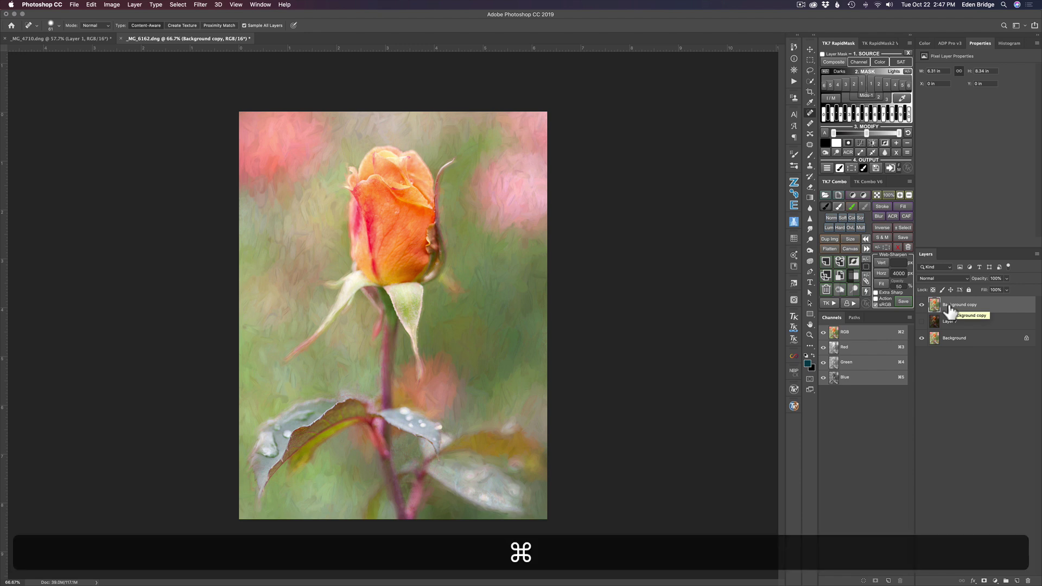
# - Duplicate the Background copy layer and open the duplicate in Topaz ReStyle with all adjustments reset
pyautogui.press('super+j')
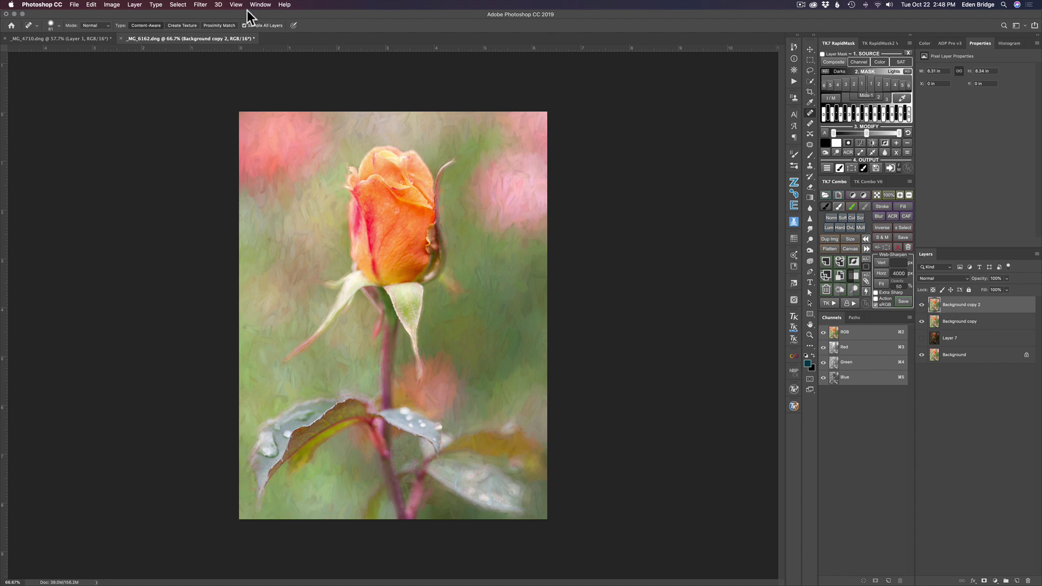
pyautogui.click(200, 5)
pyautogui.moveTo(243, 235)
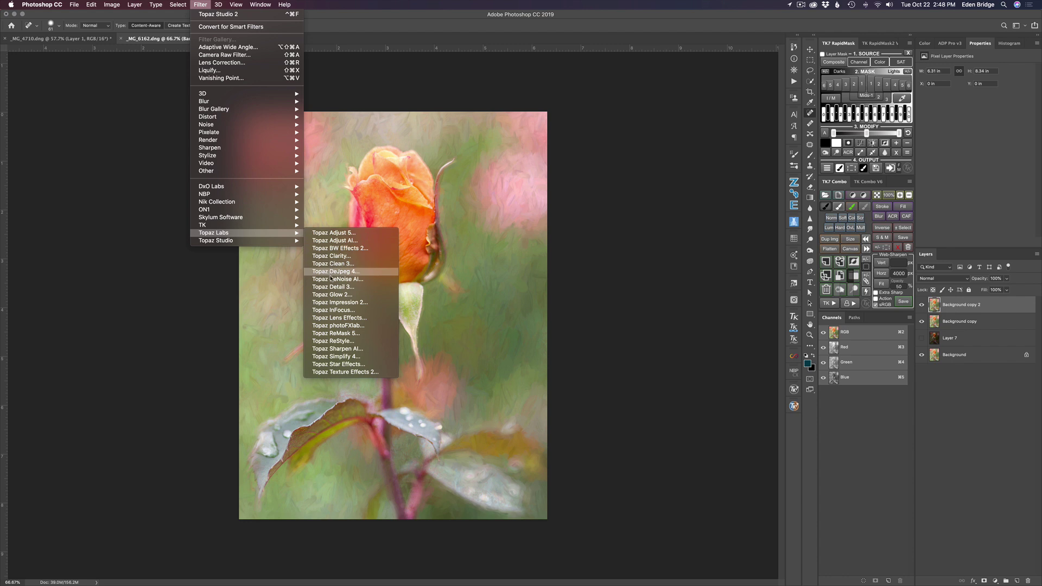
pyautogui.click(339, 341)
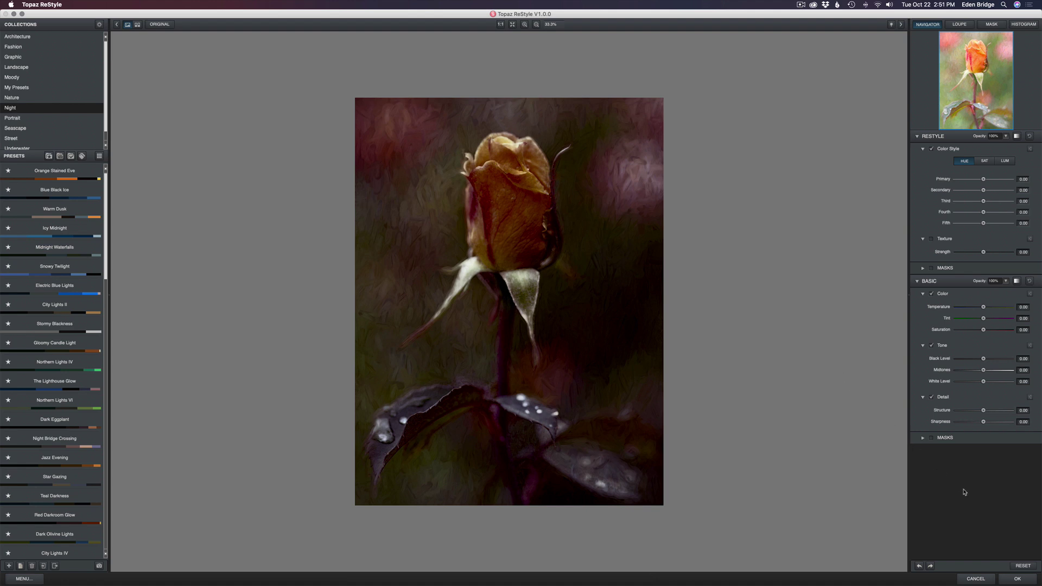
pyautogui.click(1023, 565)
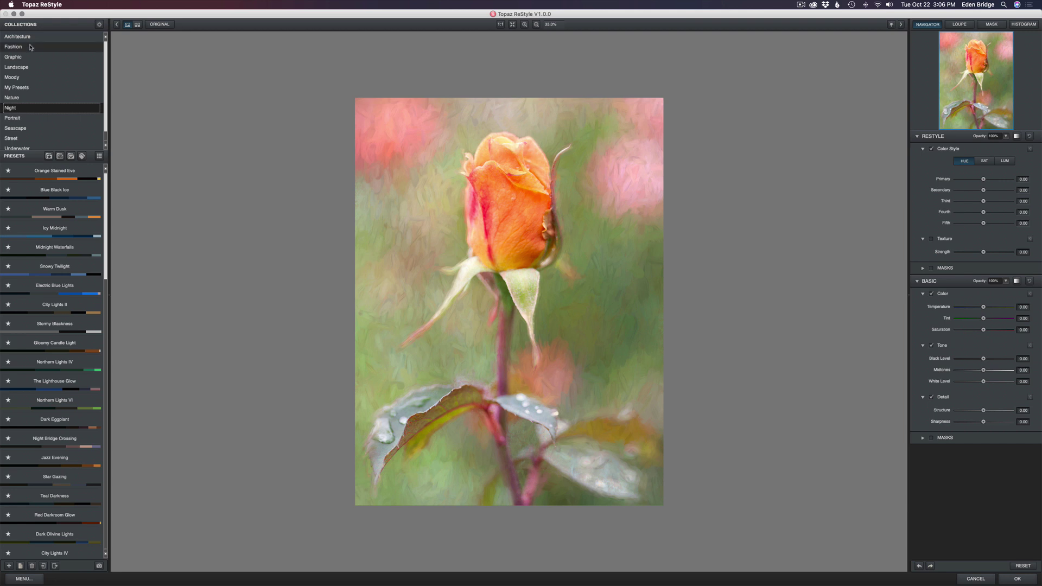
# - Preview the Night collection's presets on the rose, including Blue Black Ice, Warm Dusk and Midnight Waterfalls
pyautogui.scroll(-1, 31, 47)
pyautogui.scroll(1, 30, 48)
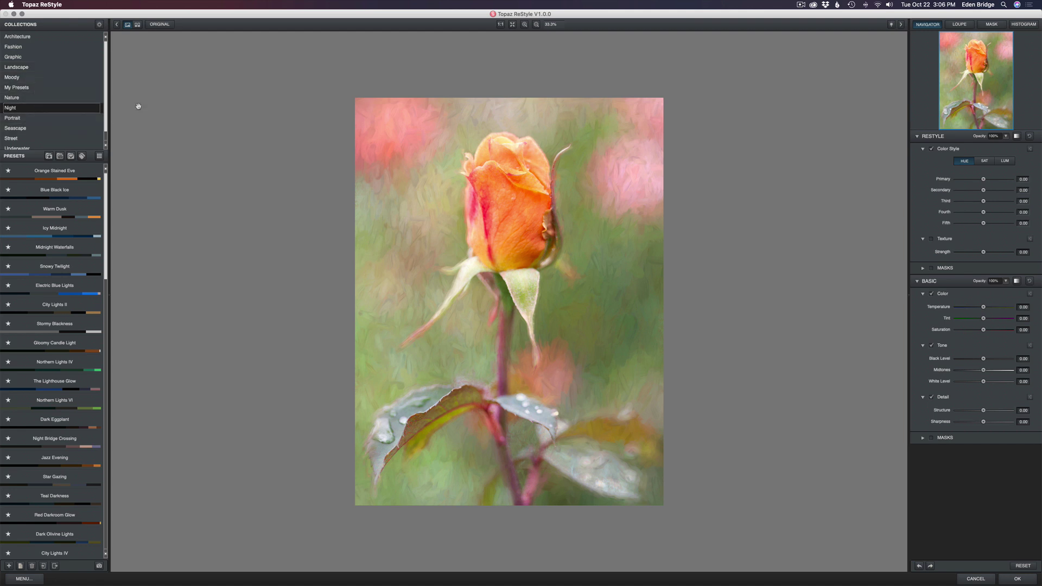
pyautogui.scroll(-1, 92, 89)
pyautogui.scroll(1, 92, 89)
pyautogui.moveTo(72, 176)
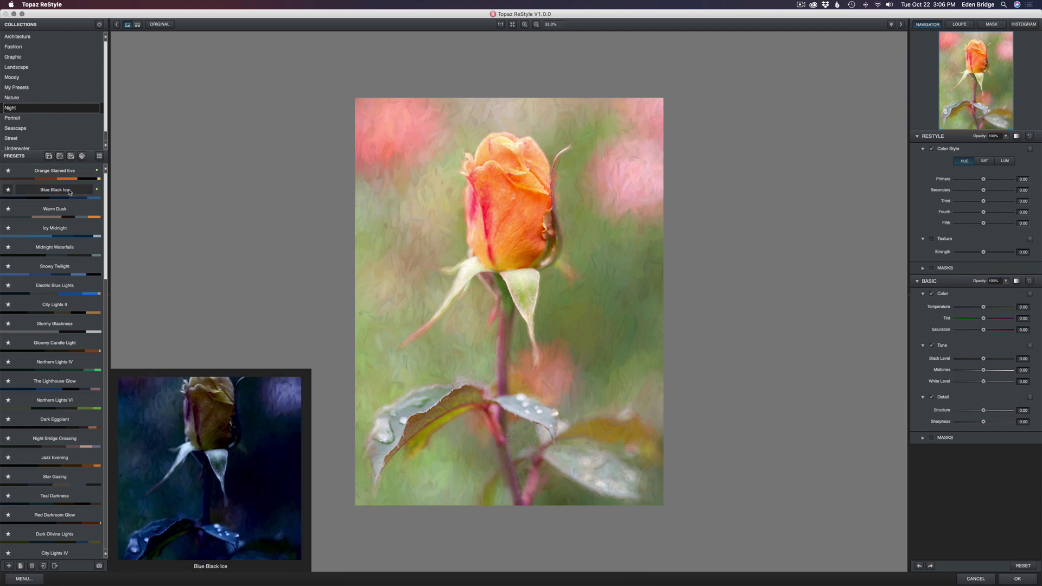
pyautogui.moveTo(72, 211)
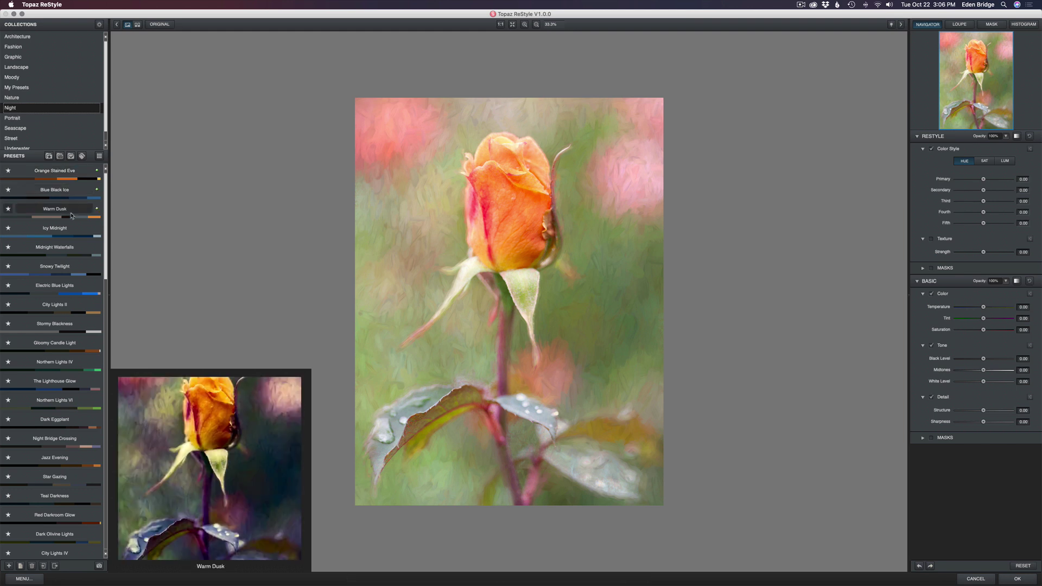
pyautogui.moveTo(75, 245)
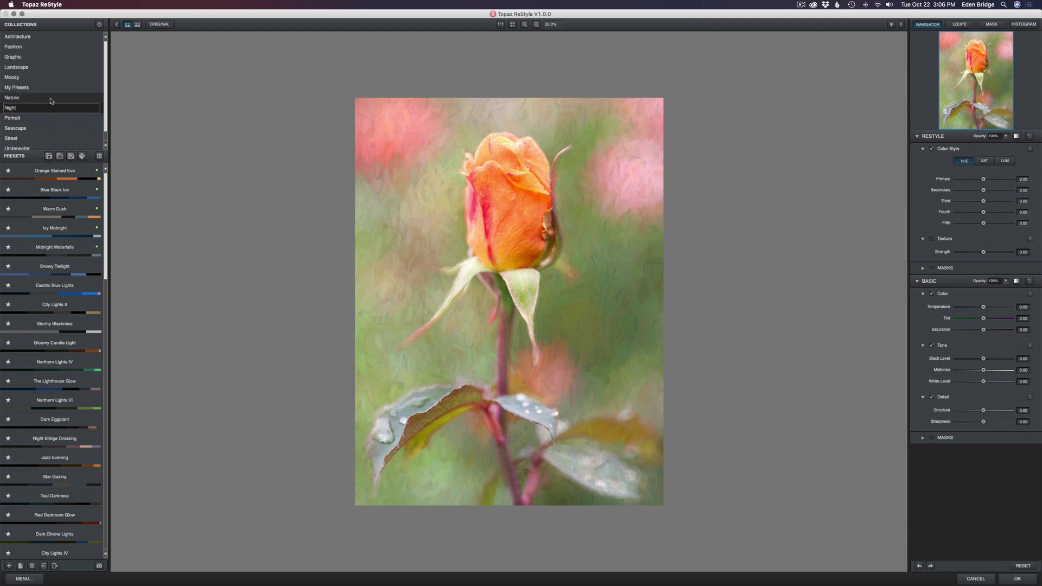
# - Display the Moody collection as a grid of preset previews and look through its color looks
pyautogui.click(28, 79)
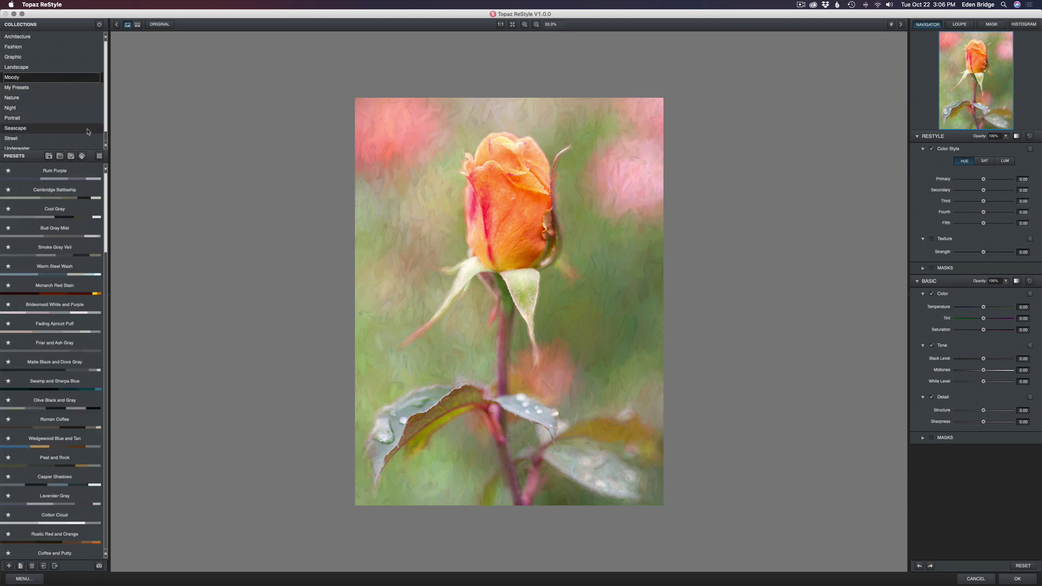
pyautogui.click(99, 157)
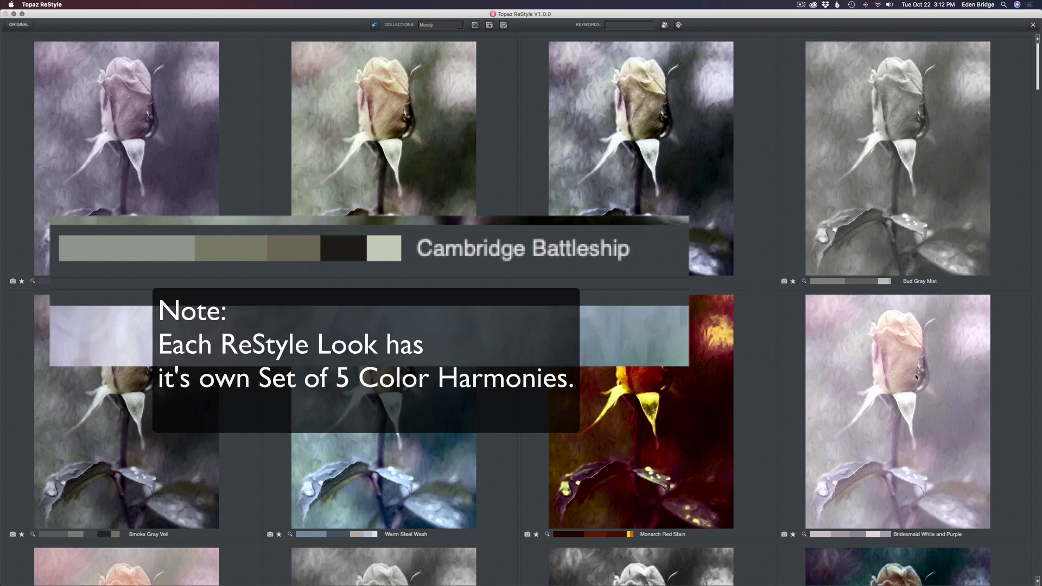
pyautogui.scroll(-1, 746, 383)
pyautogui.scroll(-5, 746, 383)
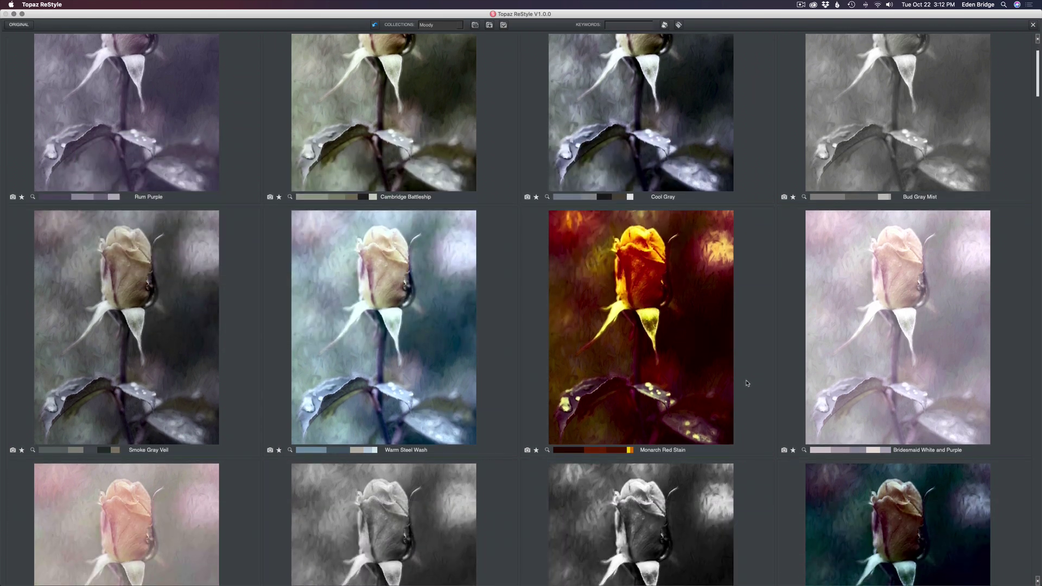
pyautogui.scroll(-6, 747, 383)
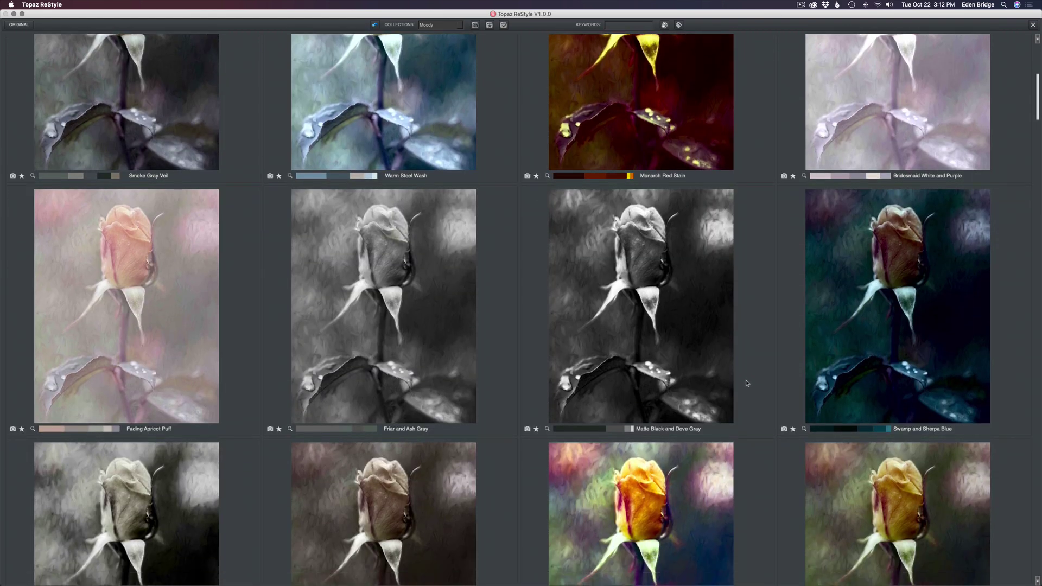
pyautogui.scroll(-6, 746, 383)
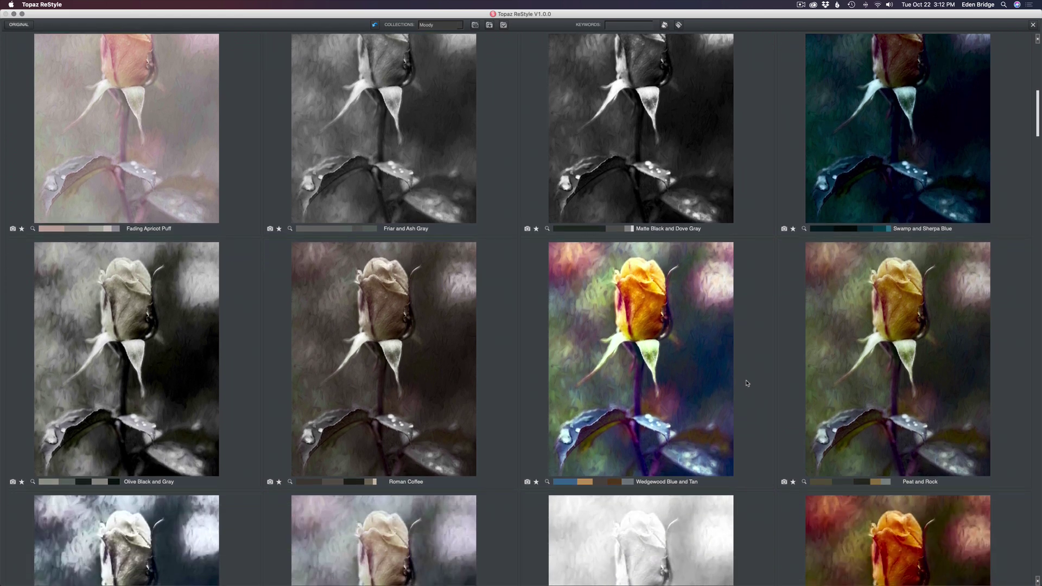
pyautogui.scroll(-5, 746, 383)
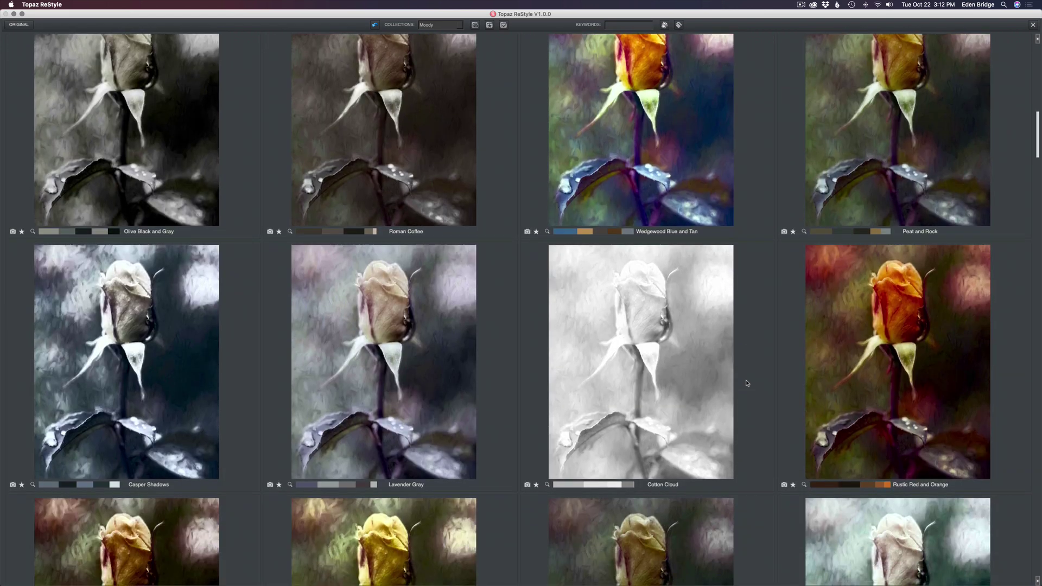
pyautogui.scroll(-5, 747, 383)
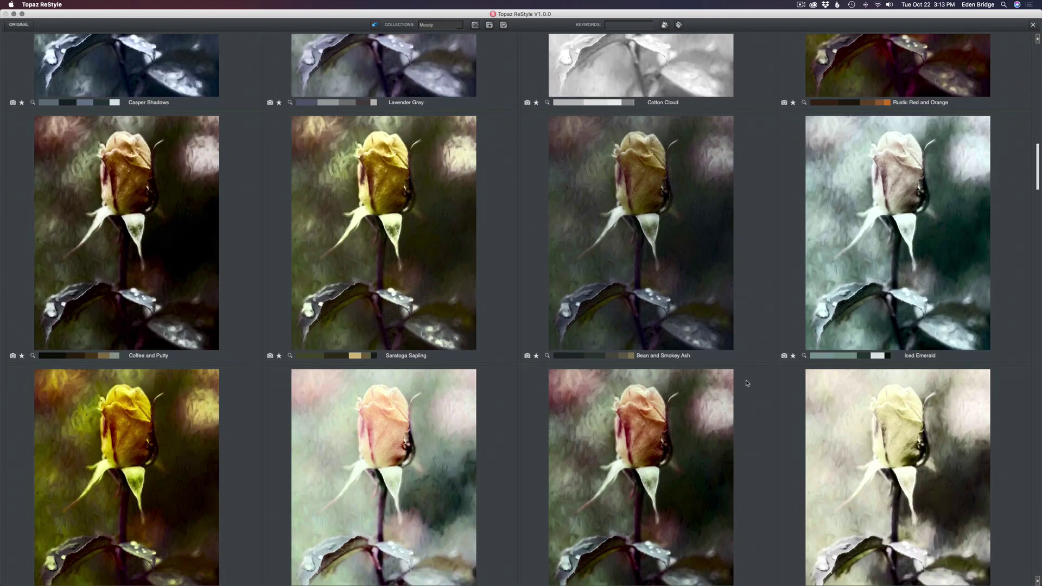
pyautogui.scroll(-2, 746, 383)
pyautogui.scroll(-2, 747, 383)
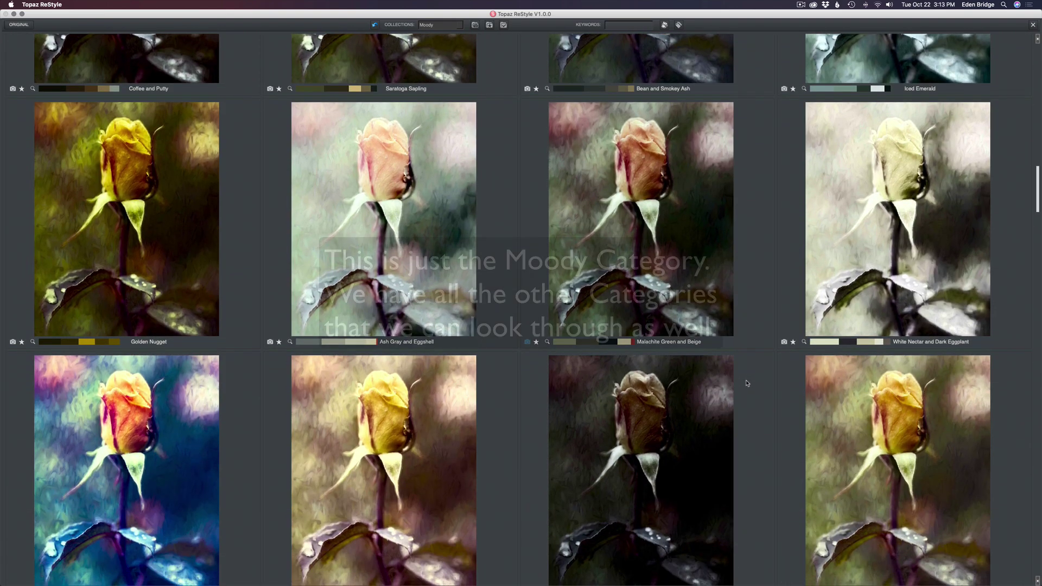
pyautogui.scroll(5, 746, 383)
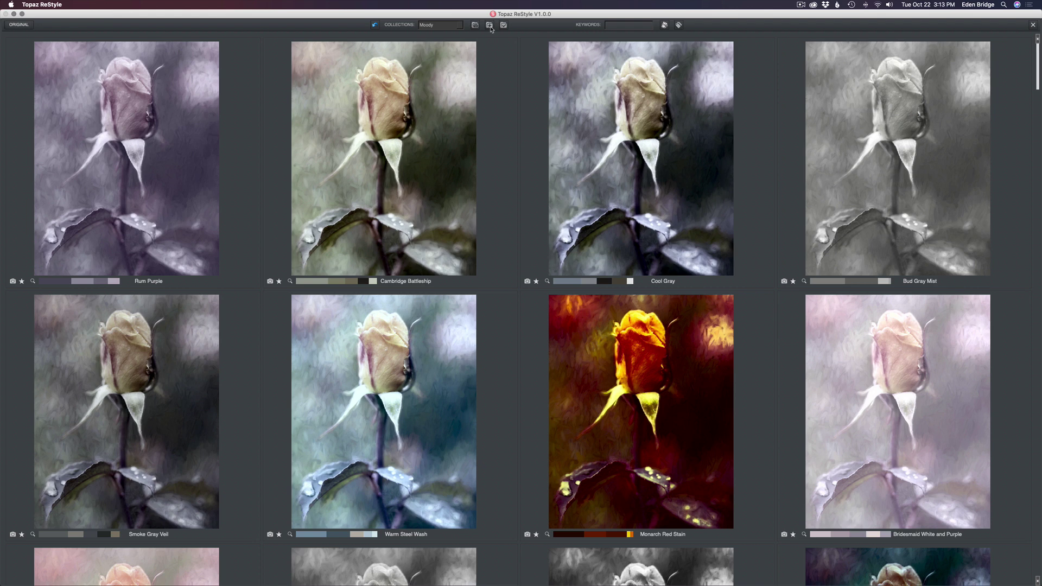
# - Show only the favorite presets in the grid and review their looks on the rose
pyautogui.click(490, 25)
pyautogui.scroll(-3, 558, 243)
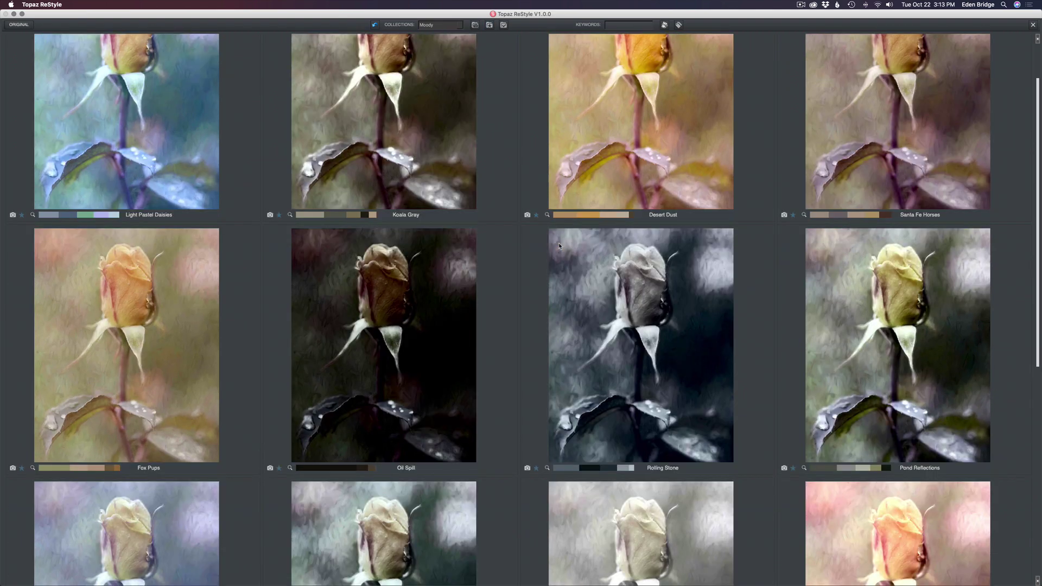
pyautogui.scroll(-6, 559, 243)
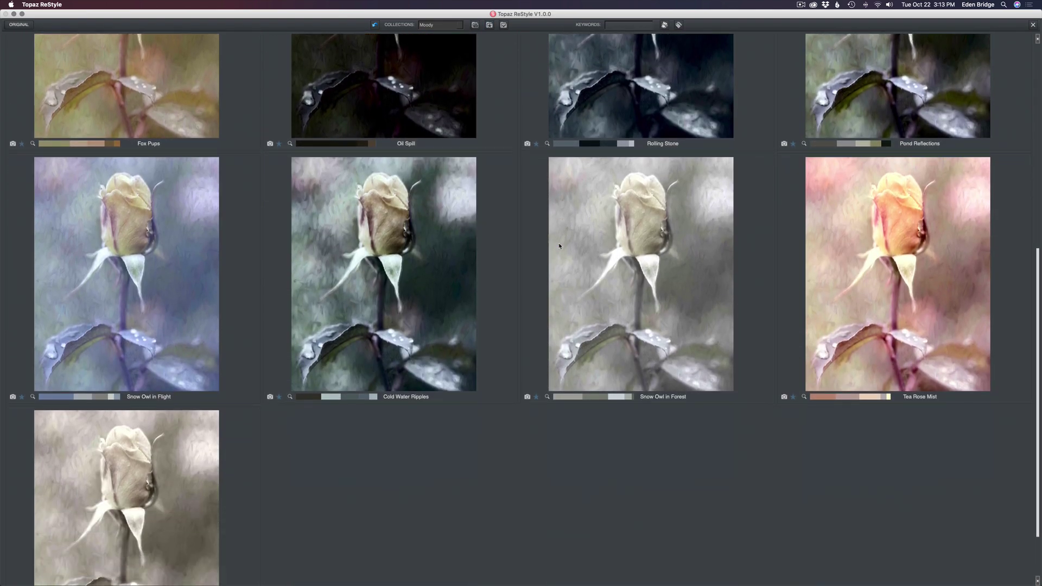
pyautogui.scroll(7, 558, 242)
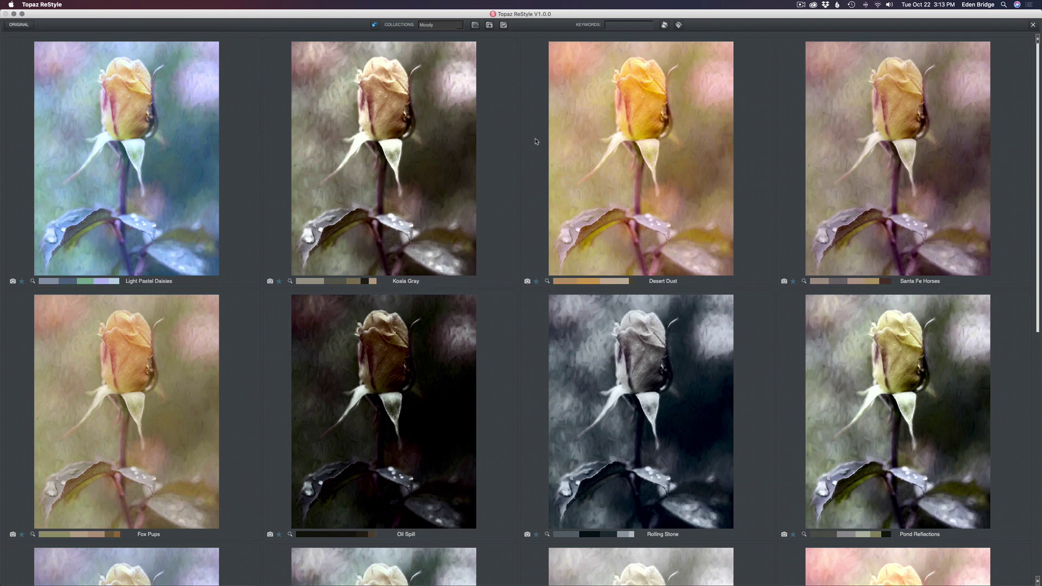
# - Switch the grid back to the Moody collection and collect the Rum Purple and Bridesmaid White and Purple looks as snapshots
pyautogui.click(432, 26)
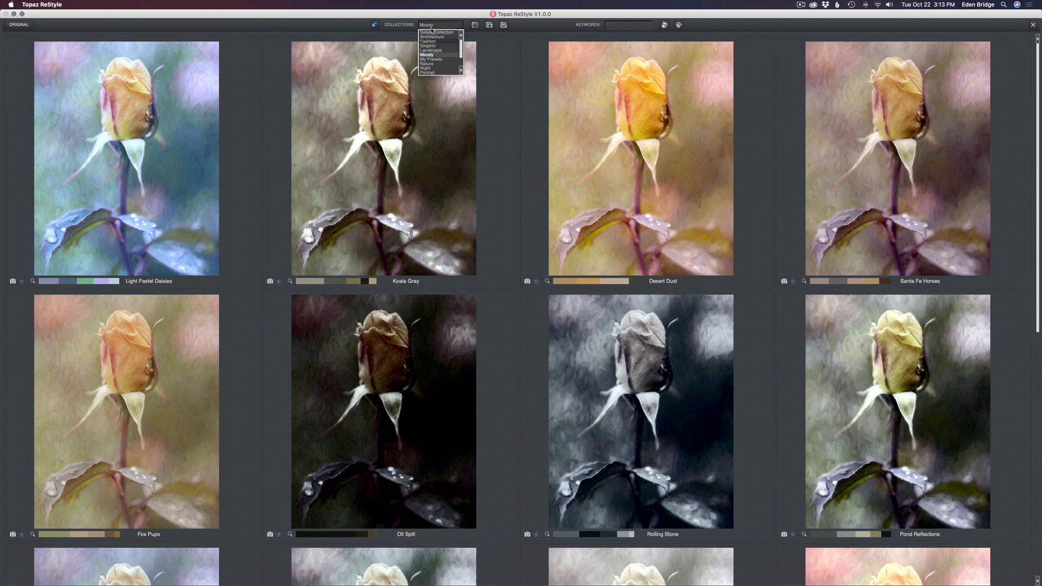
pyautogui.click(434, 55)
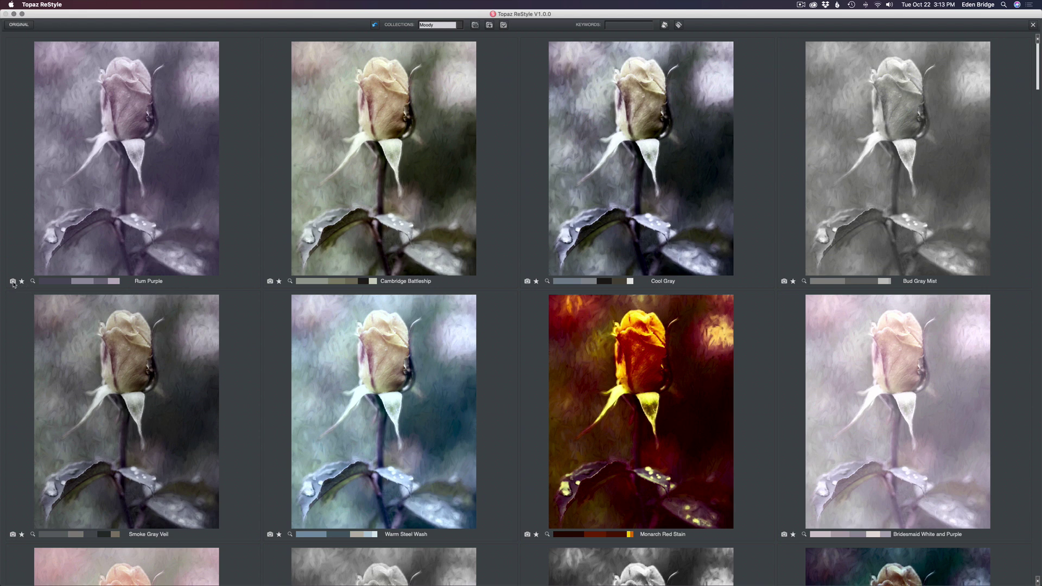
pyautogui.click(12, 281)
pyautogui.scroll(-2, 495, 174)
pyautogui.scroll(-5, 495, 173)
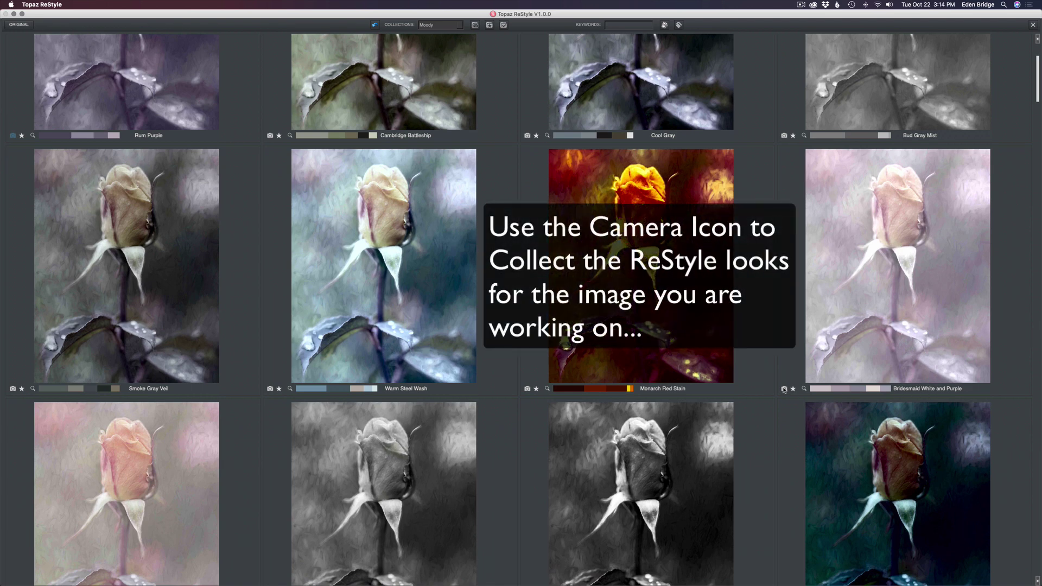
pyautogui.scroll(-5, 705, 352)
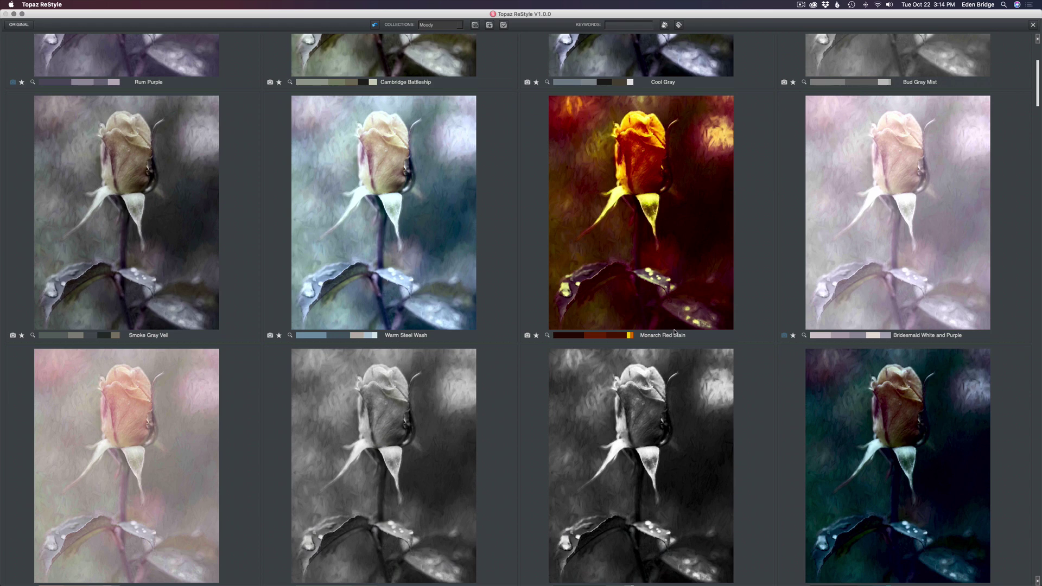
# - Look farther through the Moody collection and collect the Patina Stain look as a snapshot
pyautogui.scroll(-14, 674, 332)
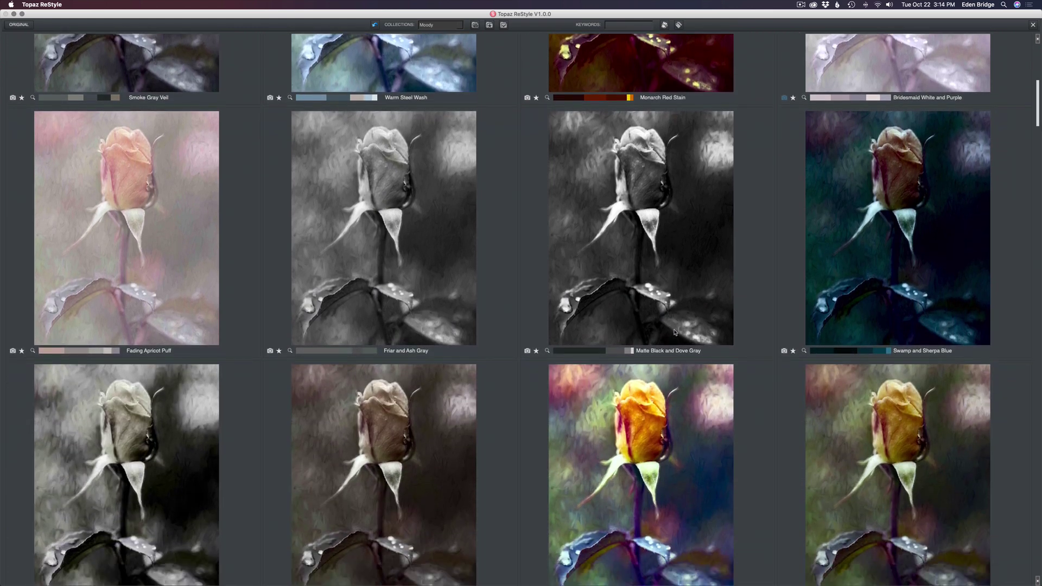
pyautogui.scroll(-13, 674, 332)
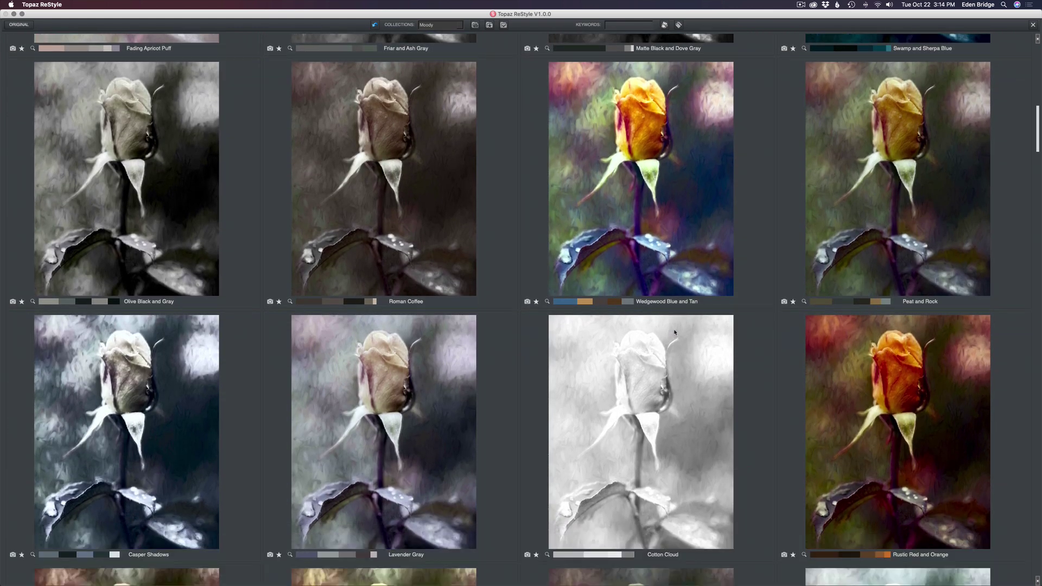
pyautogui.scroll(-12, 675, 332)
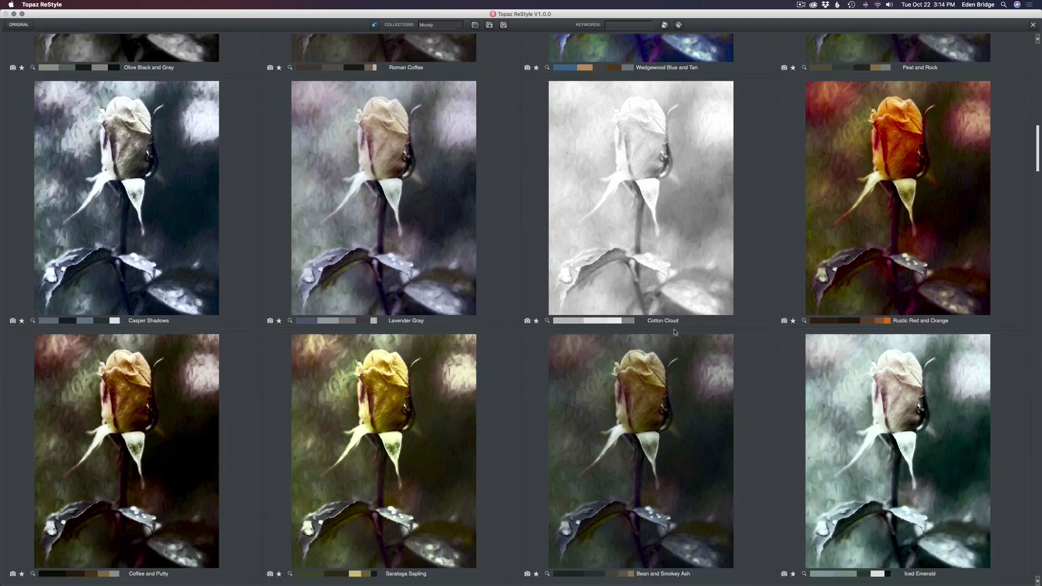
pyautogui.scroll(-16, 674, 332)
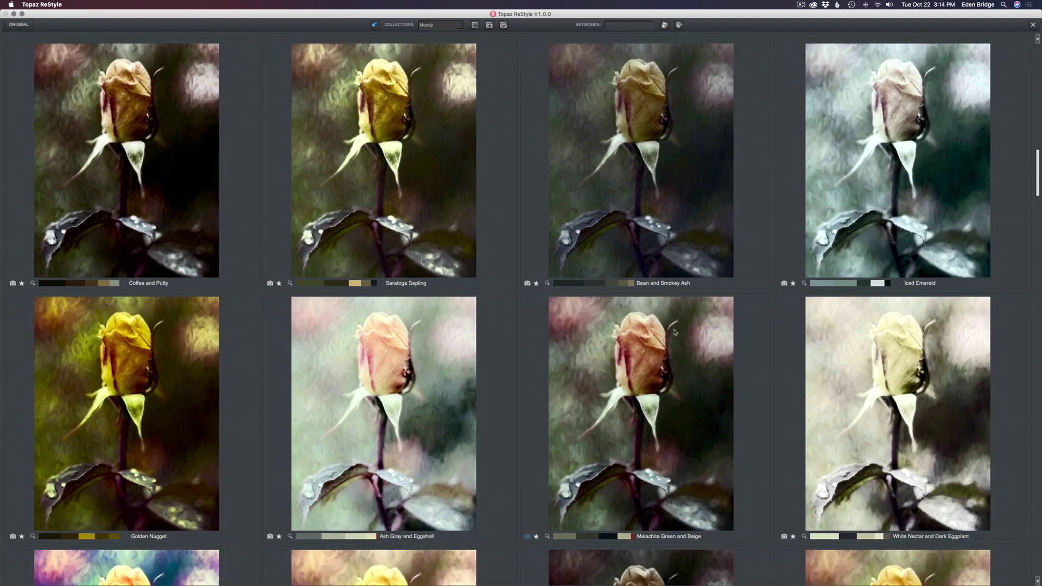
pyautogui.scroll(-10, 674, 332)
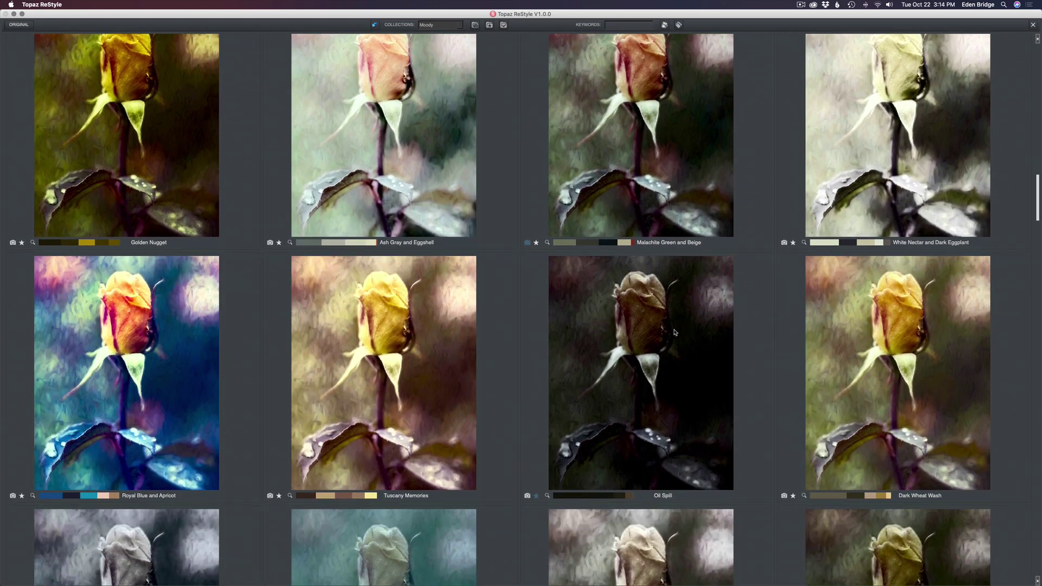
pyautogui.scroll(-5, 675, 332)
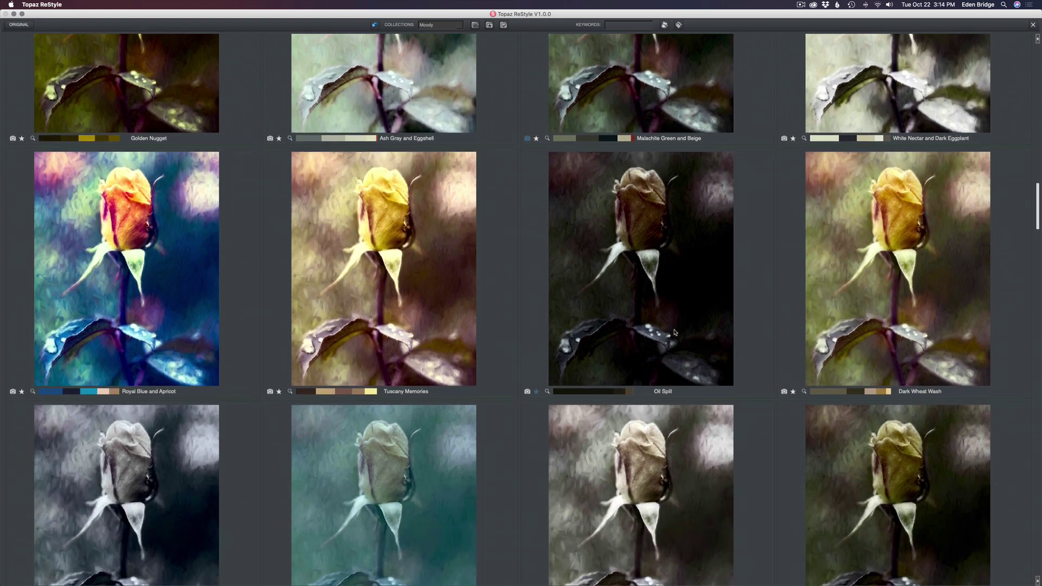
pyautogui.scroll(-10, 675, 332)
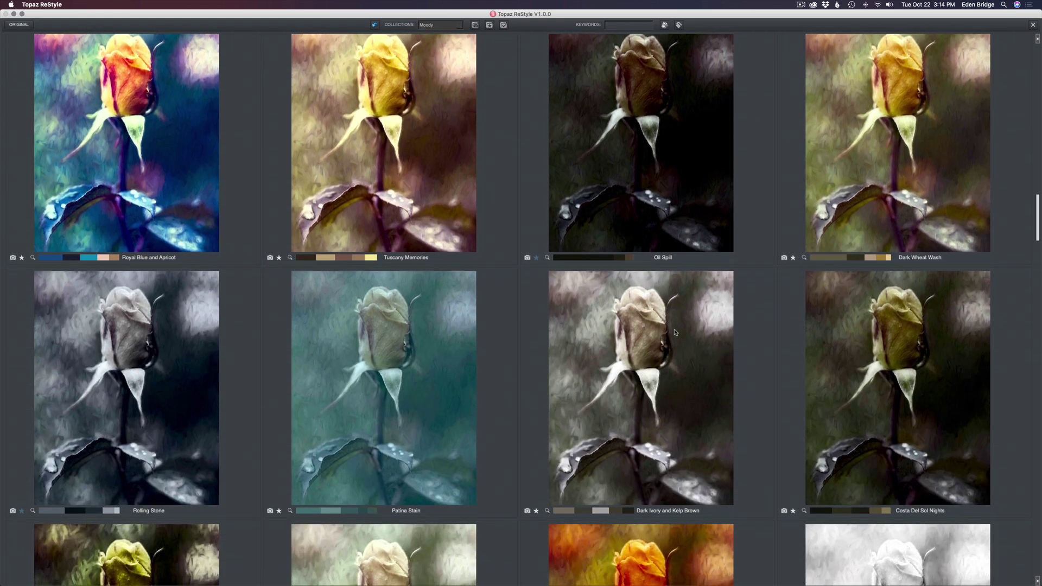
pyautogui.scroll(-2, 675, 332)
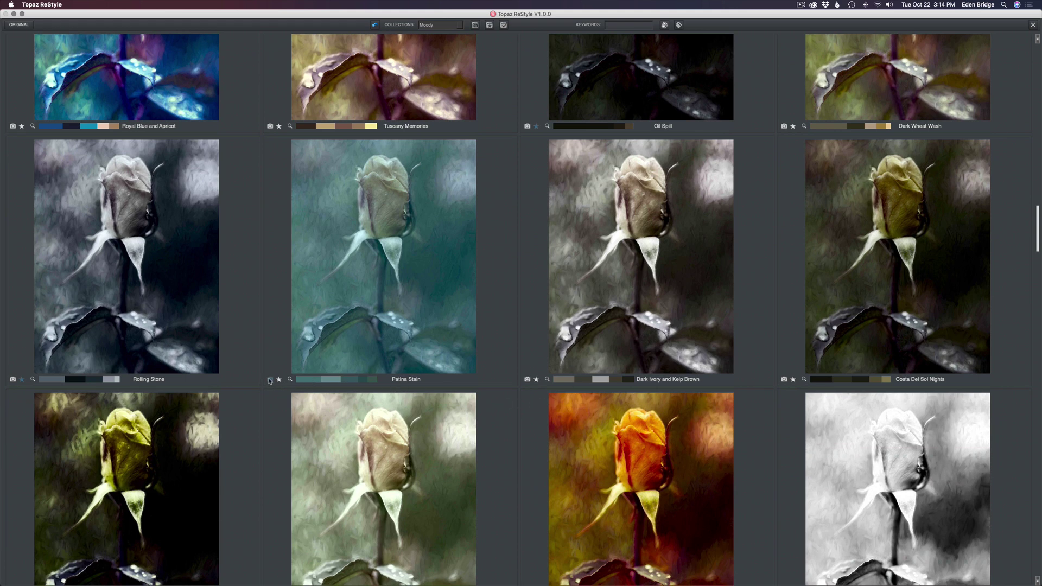
# - Look farther through the Moody collection and collect the Peppermint Gray and Peach Schnapps looks as snapshots
pyautogui.scroll(-2, 519, 385)
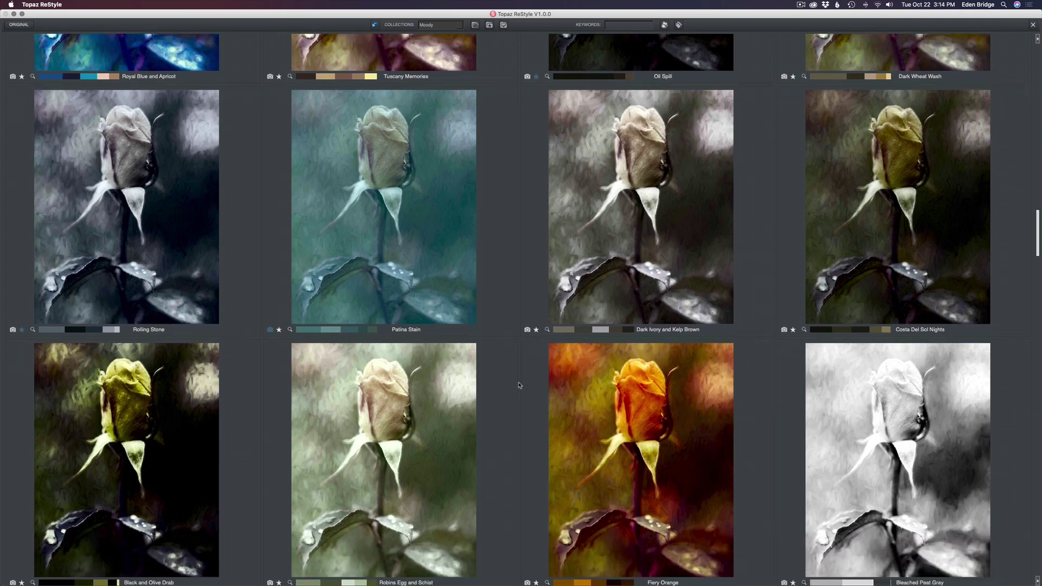
pyautogui.scroll(-8, 520, 385)
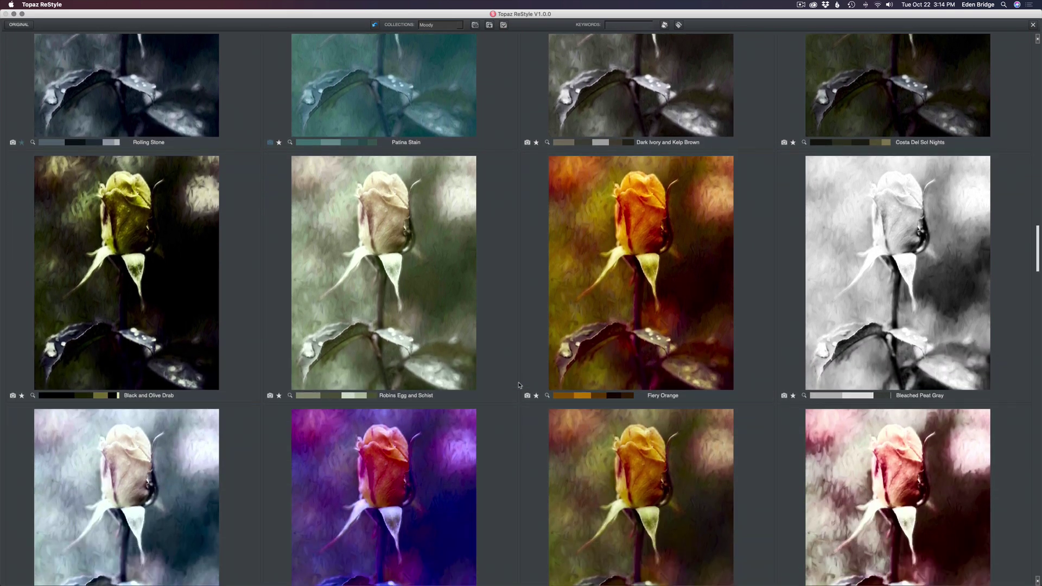
pyautogui.scroll(-7, 519, 385)
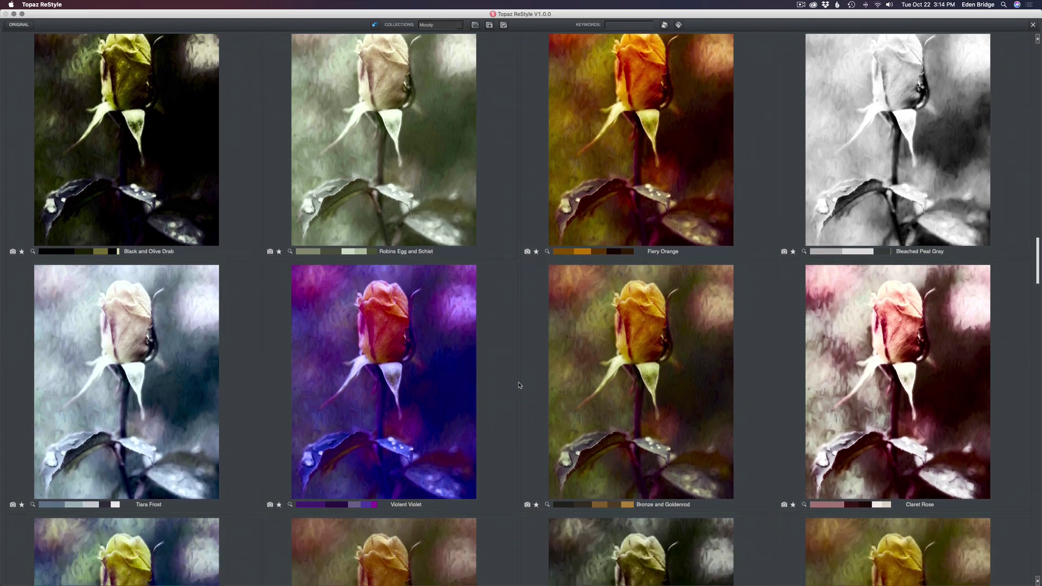
pyautogui.scroll(-10, 520, 385)
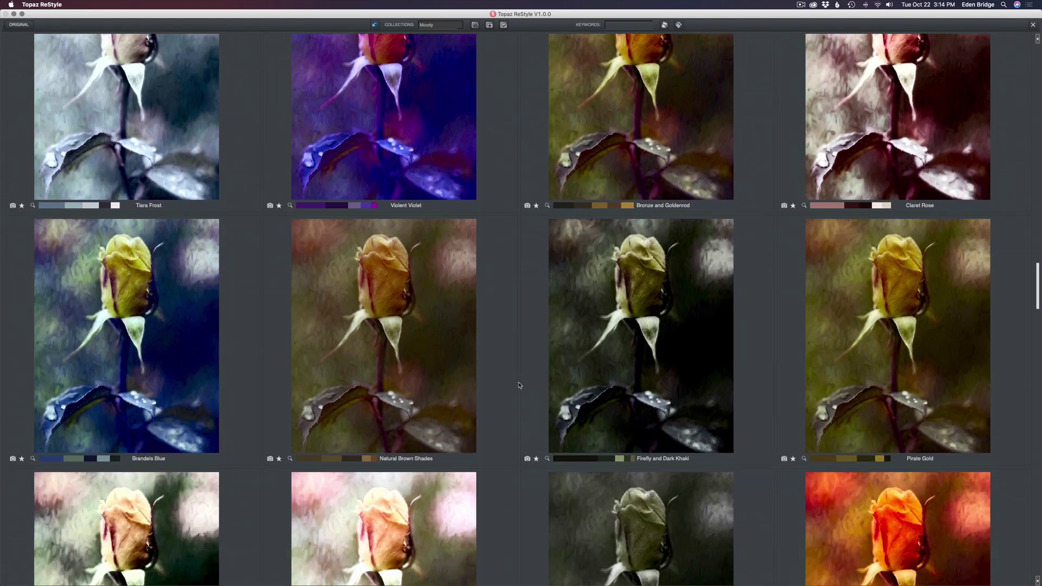
pyautogui.scroll(-13, 519, 385)
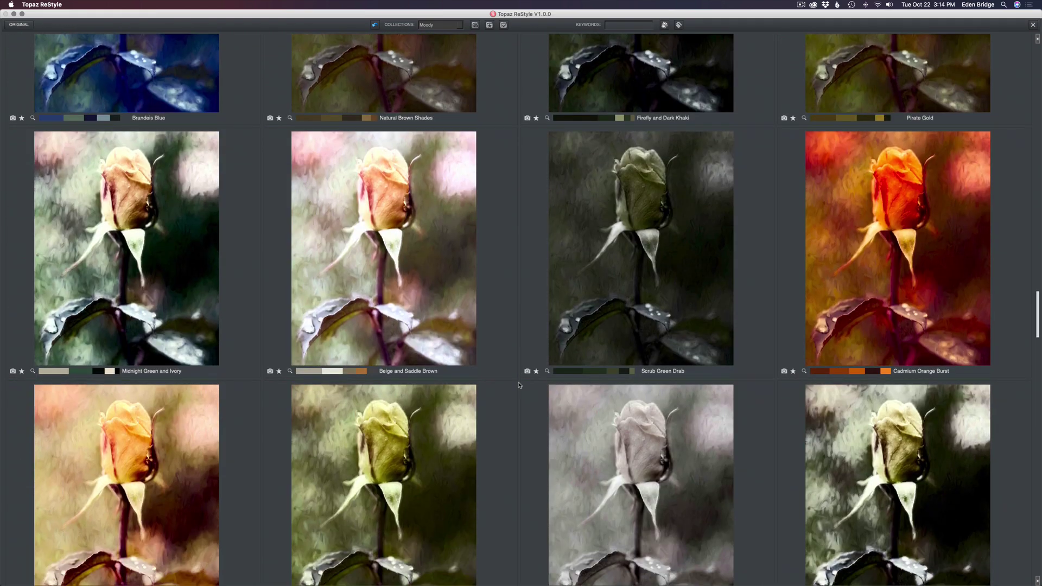
pyautogui.scroll(-8, 519, 385)
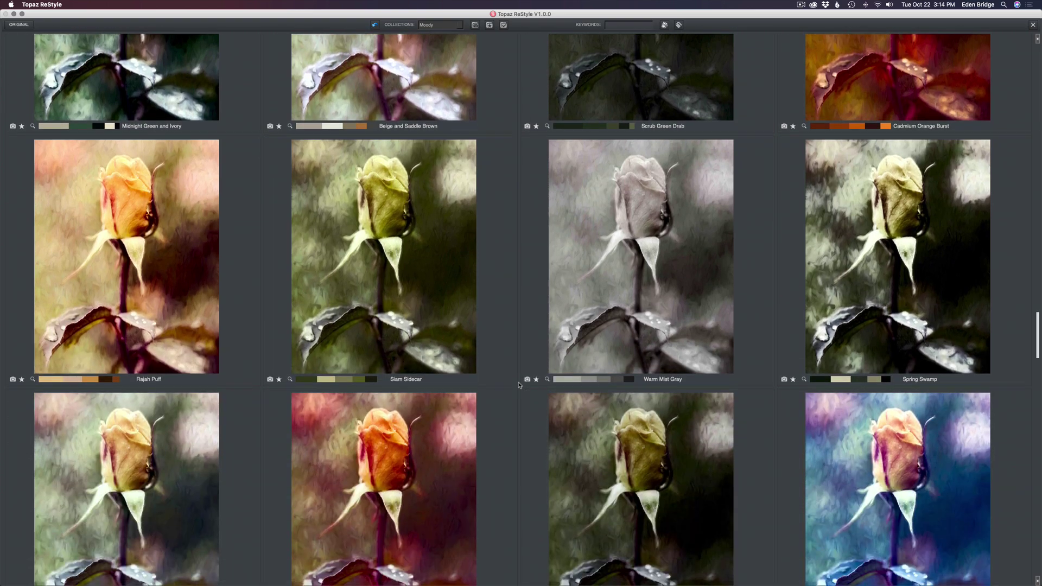
pyautogui.scroll(-9, 519, 385)
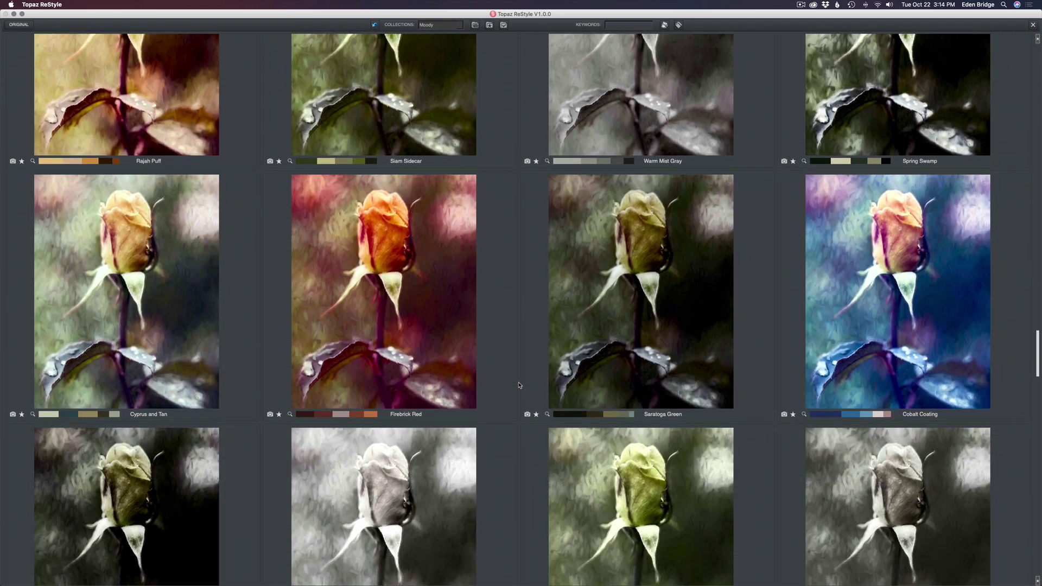
pyautogui.scroll(-9, 519, 385)
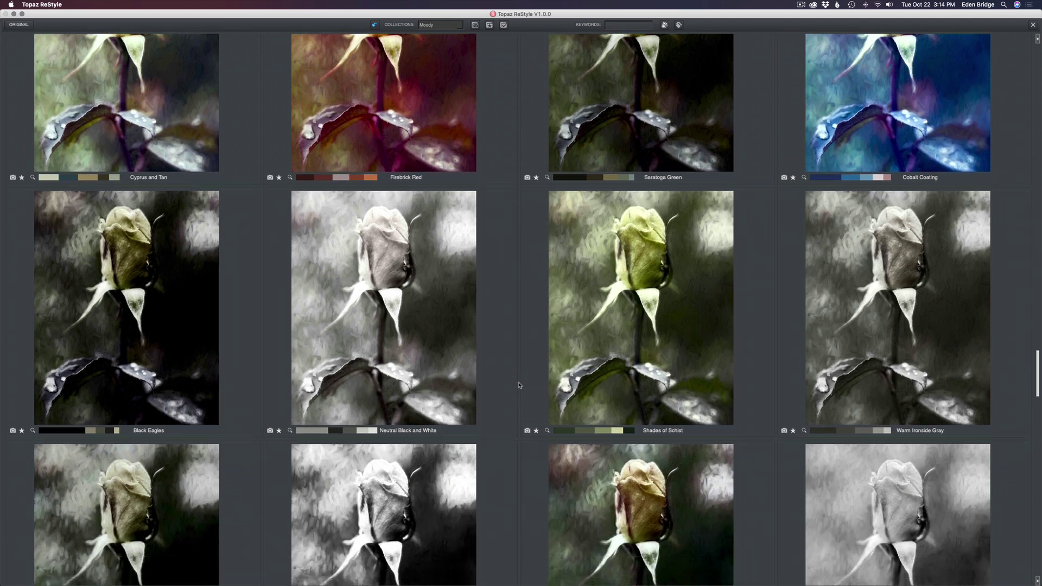
pyautogui.scroll(-9, 519, 385)
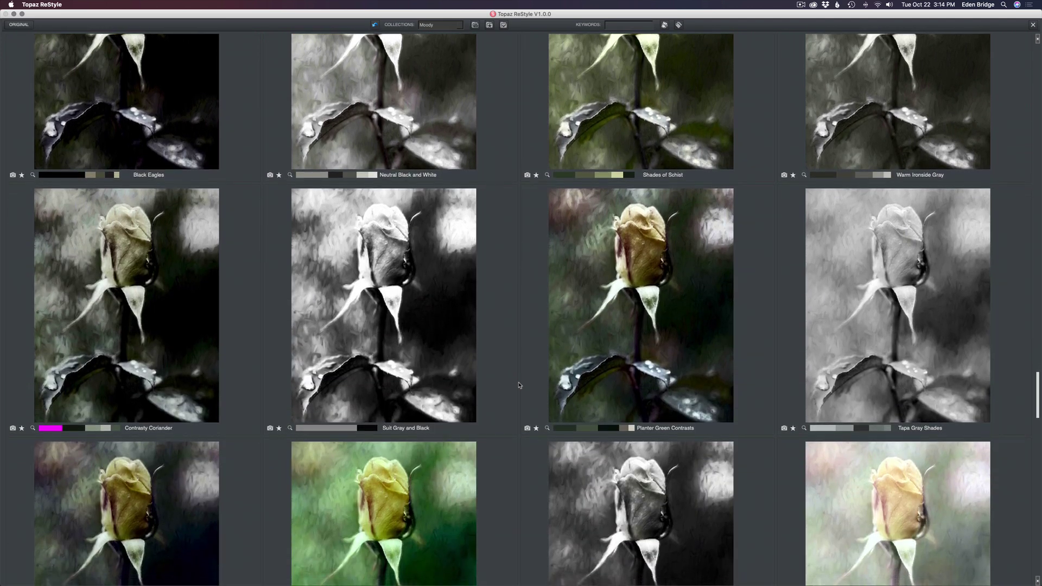
pyautogui.scroll(-5, 519, 385)
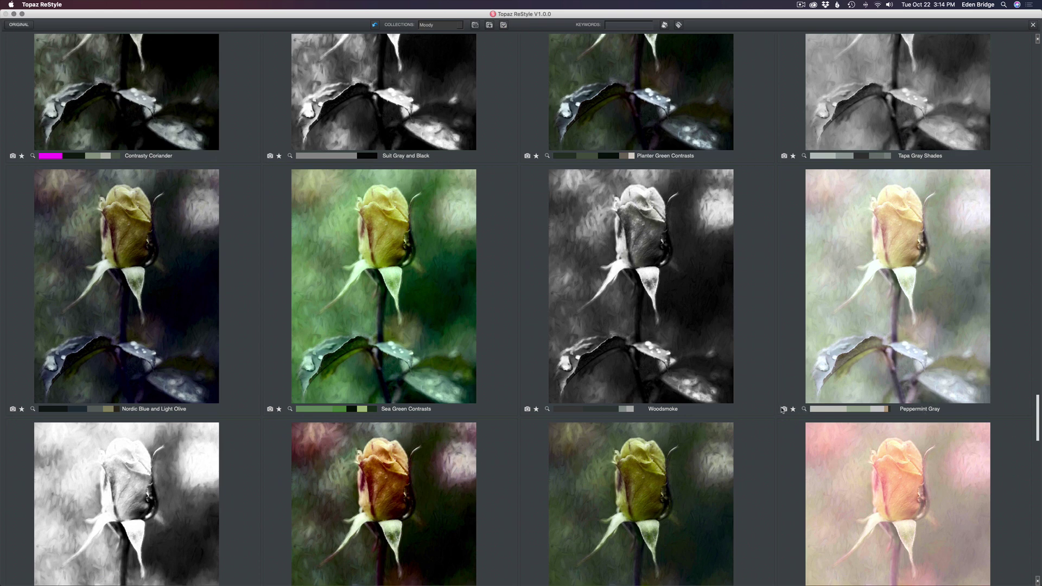
pyautogui.scroll(-8, 774, 399)
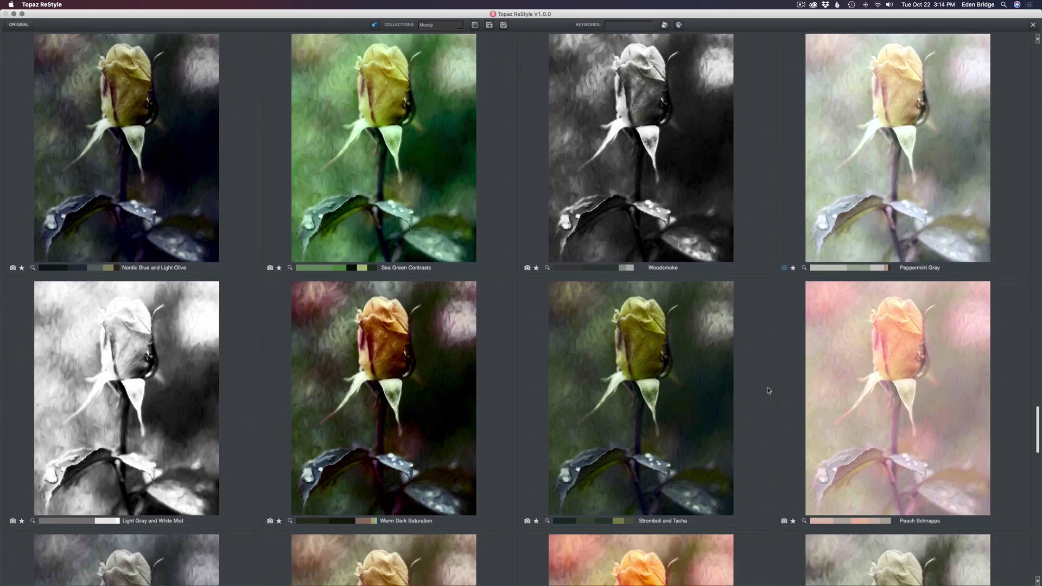
pyautogui.scroll(-1, 768, 391)
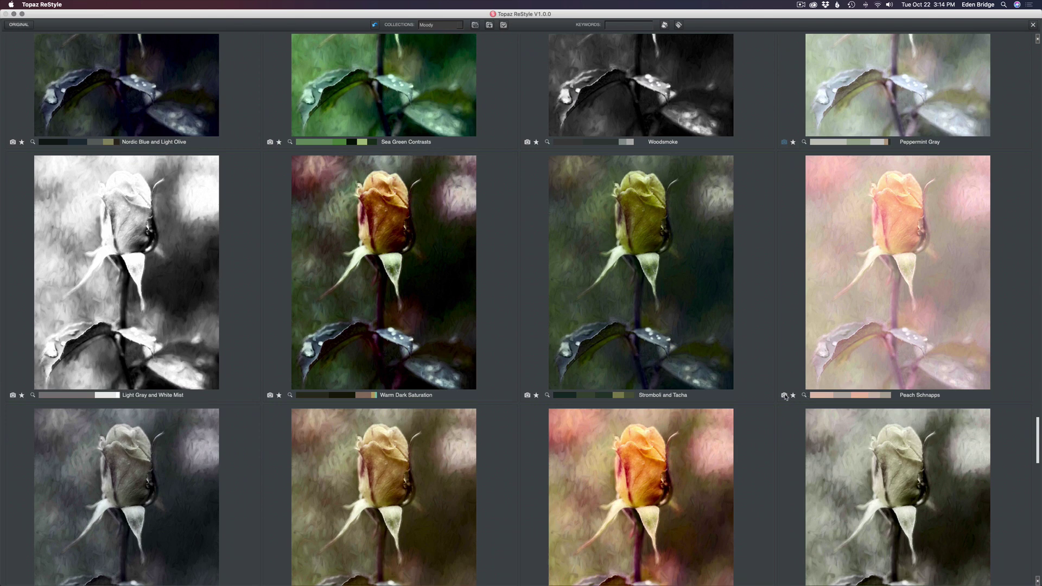
pyautogui.scroll(-7, 755, 393)
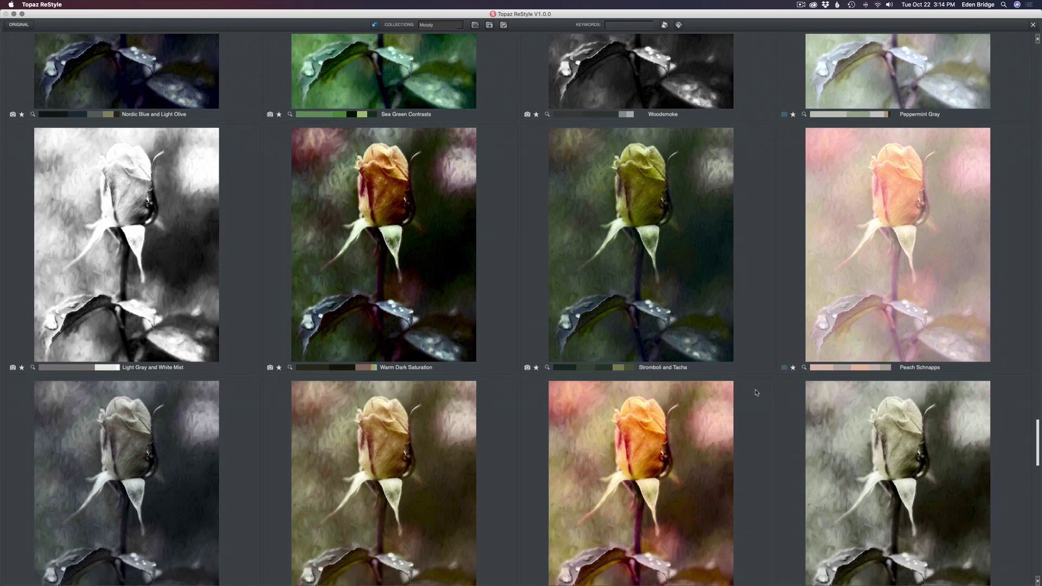
# - Go through the remaining Moody presets to the end and collect the Cream and Plum look as a snapshot
pyautogui.scroll(-8, 756, 392)
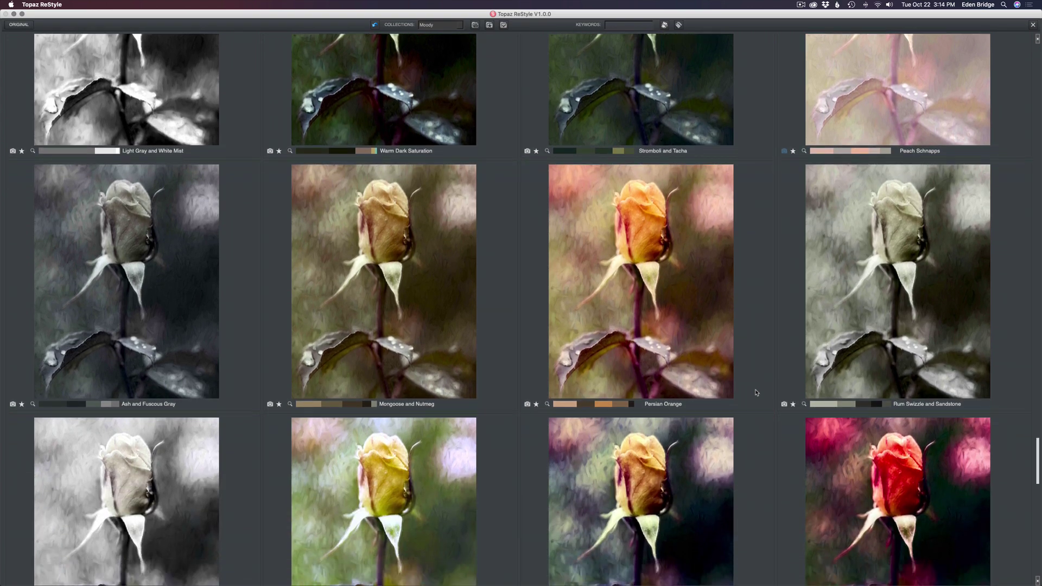
pyautogui.scroll(-8, 755, 392)
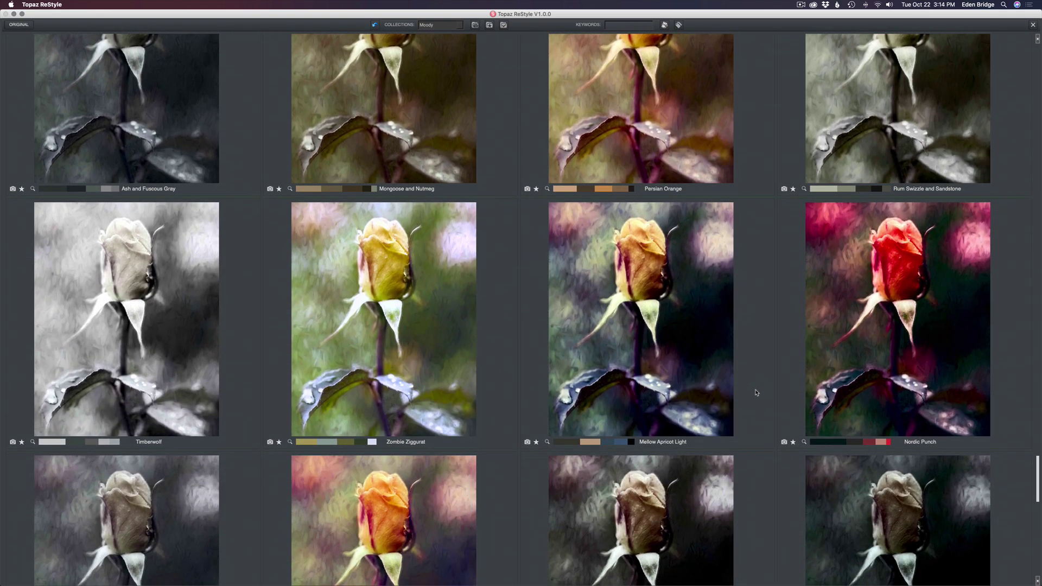
pyautogui.scroll(-5, 756, 392)
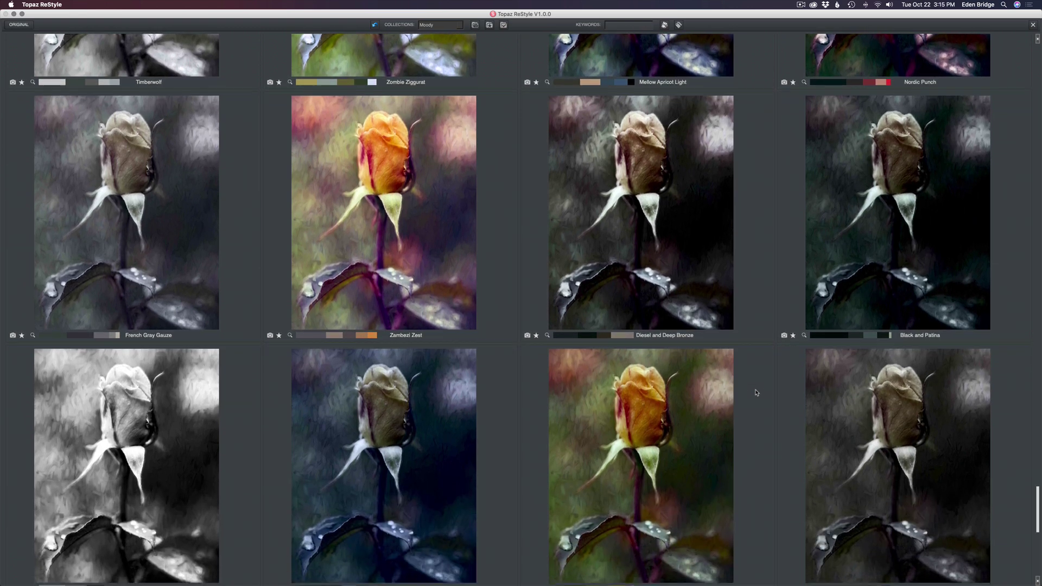
pyautogui.scroll(-5, 756, 393)
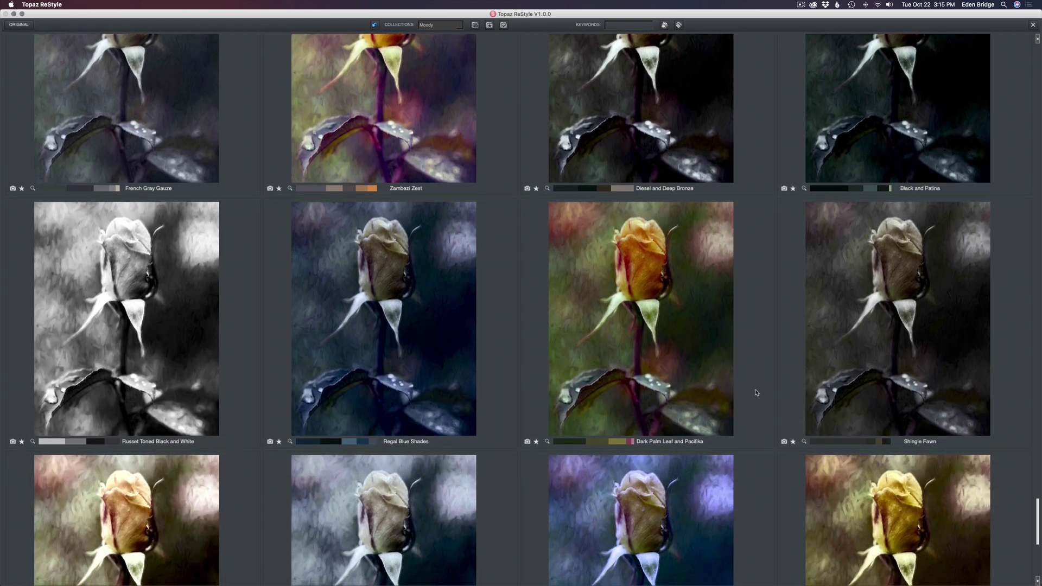
pyautogui.scroll(-10, 755, 392)
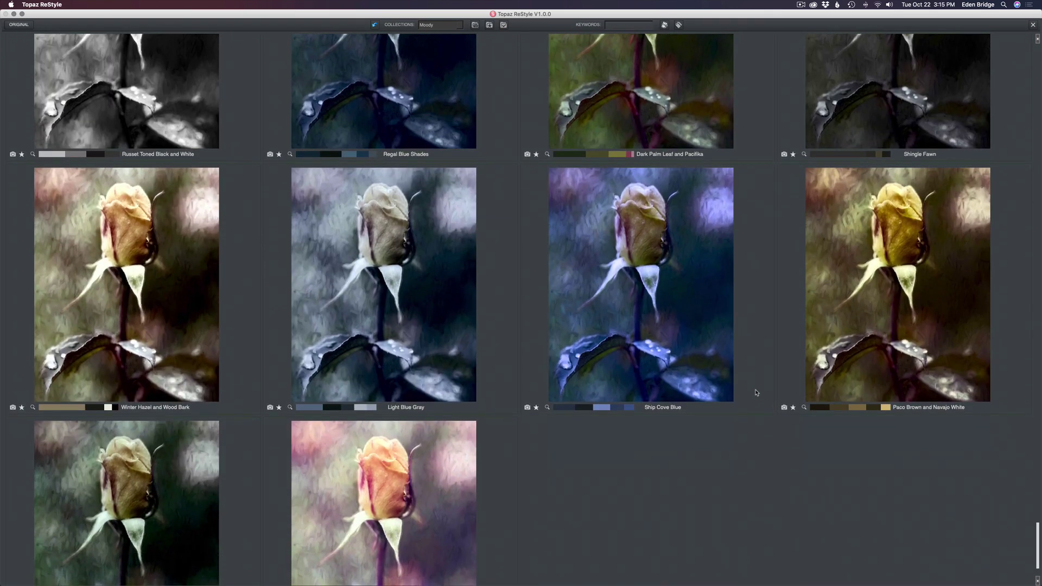
pyautogui.scroll(-3, 756, 392)
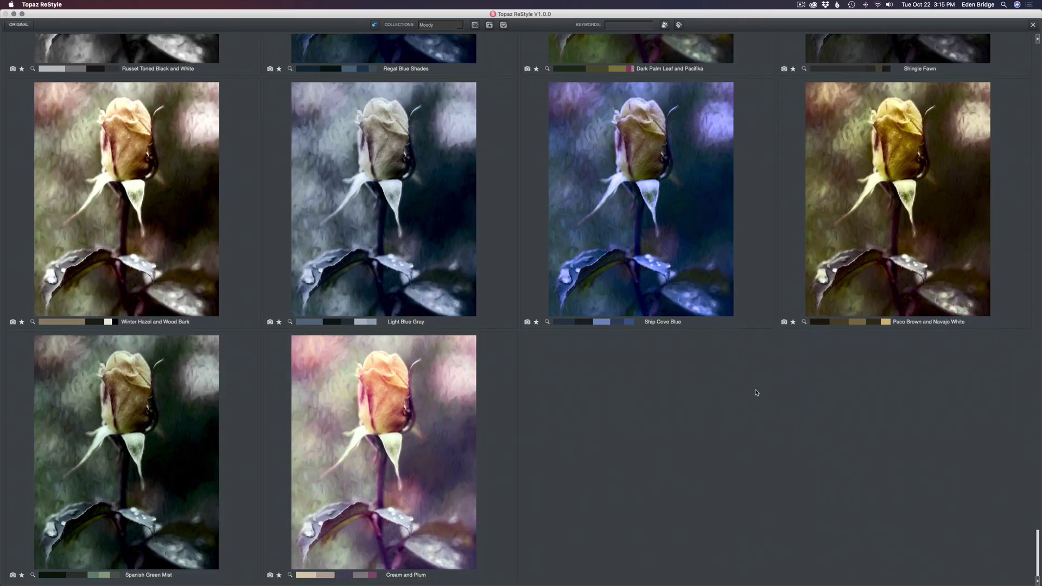
pyautogui.click(270, 575)
# - Switch the grid to the Nature collection and collect the Blue Skies and Cherry Blossoms and Santa Fe Horses looks as snapshots
pyautogui.click(449, 28)
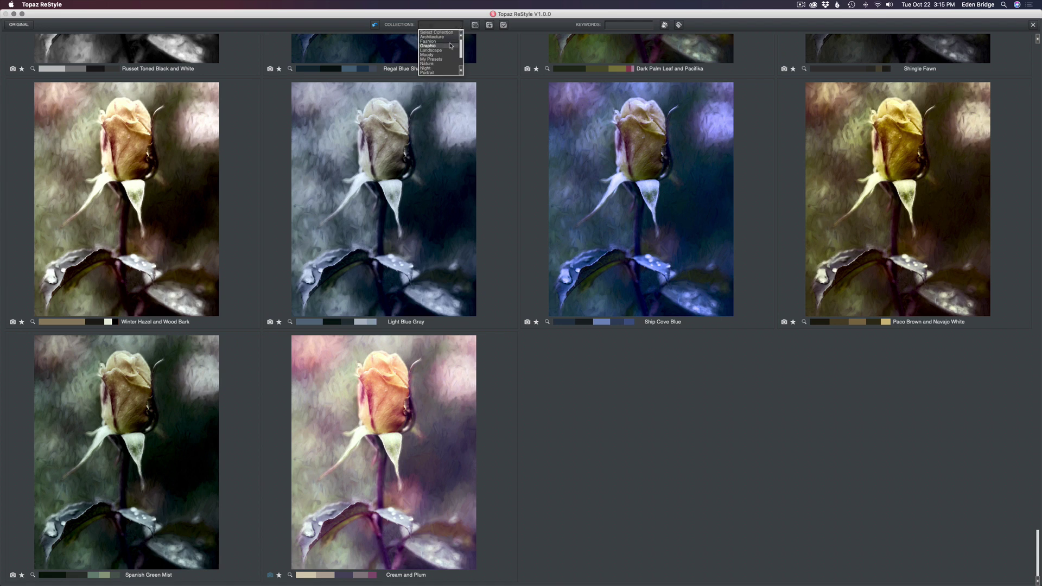
pyautogui.click(432, 64)
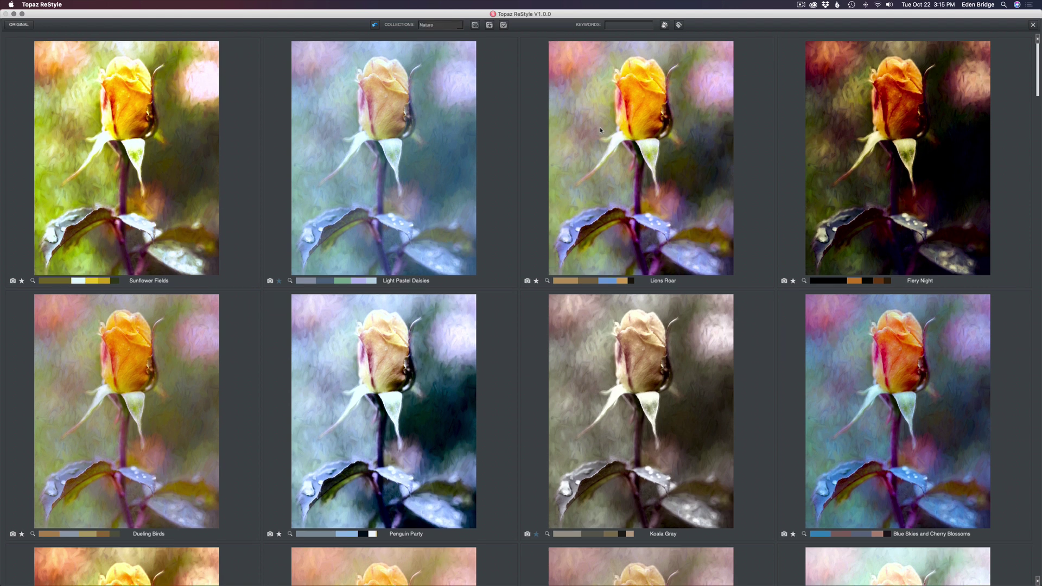
pyautogui.scroll(-3, 600, 130)
pyautogui.scroll(-6, 600, 130)
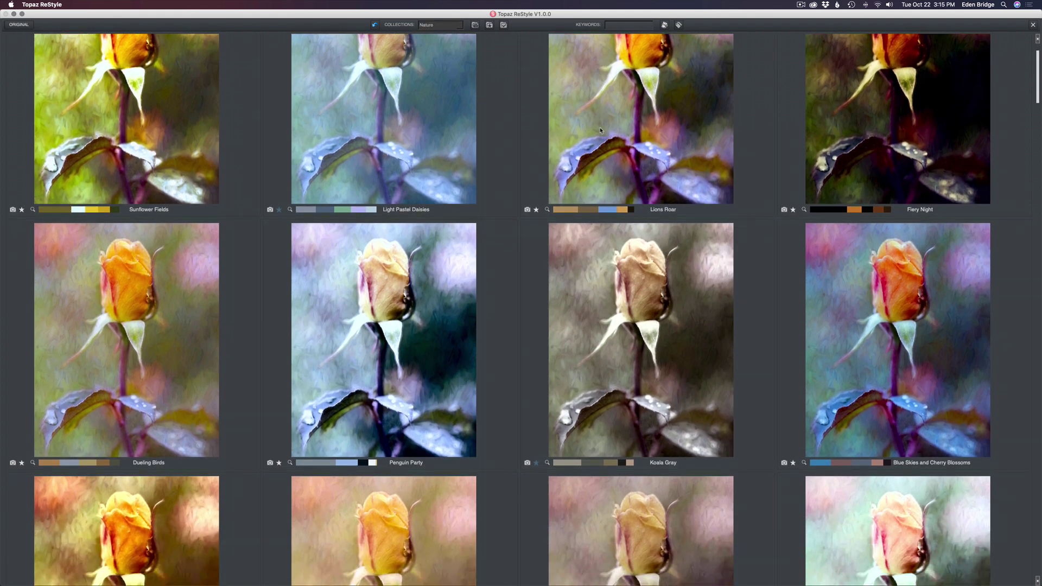
pyautogui.scroll(-4, 600, 130)
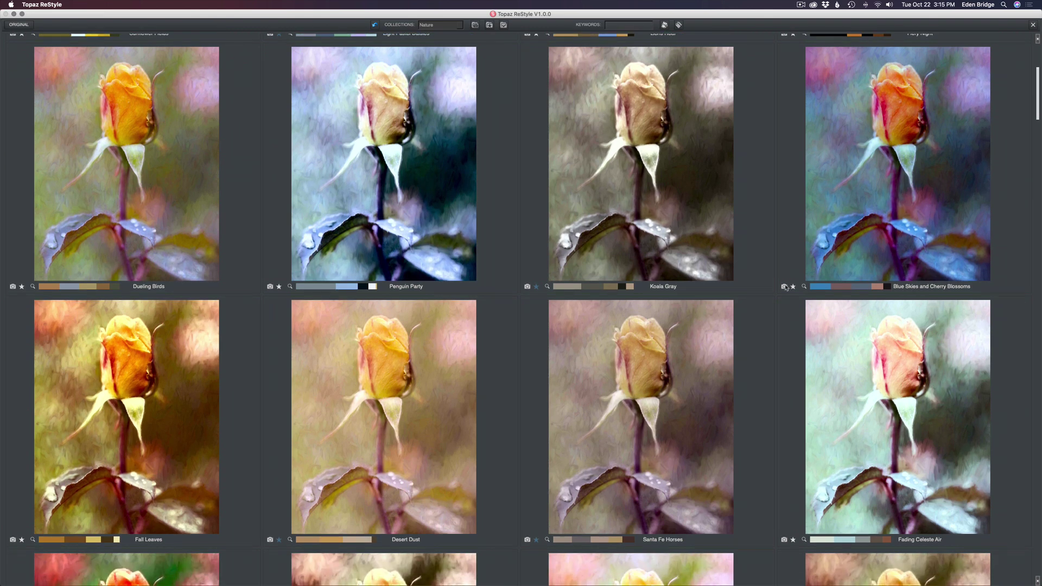
pyautogui.scroll(-5, 770, 256)
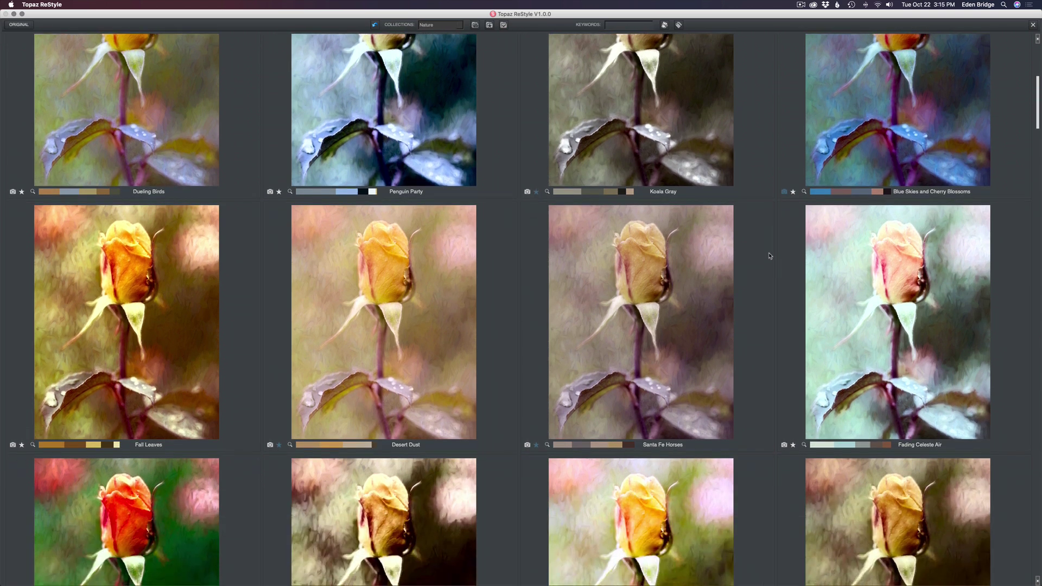
pyautogui.scroll(-2, 770, 255)
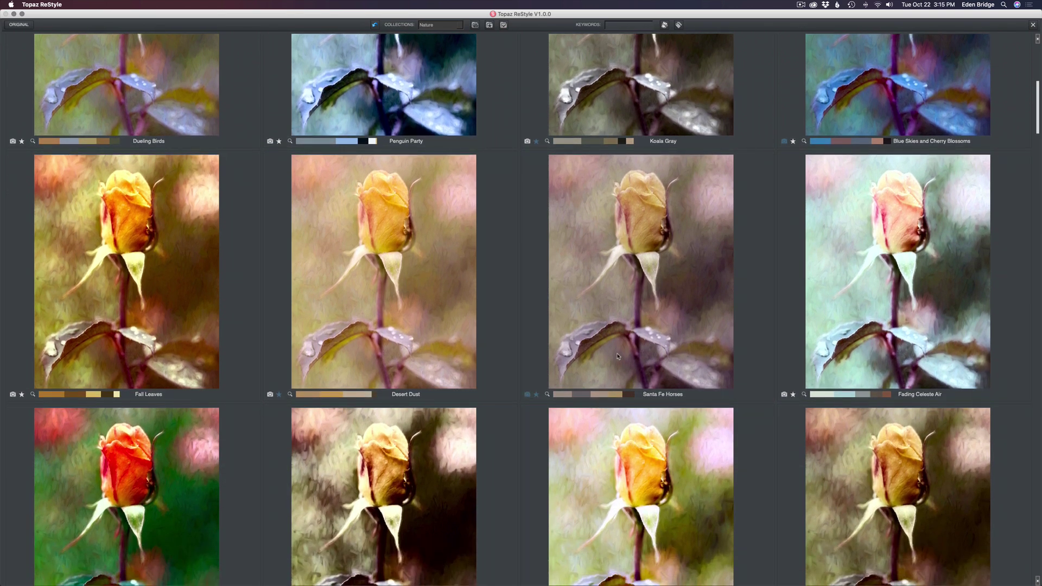
# - Look farther through the Nature collection and collect the Afternoon Snack look as a snapshot
pyautogui.scroll(-15, 646, 345)
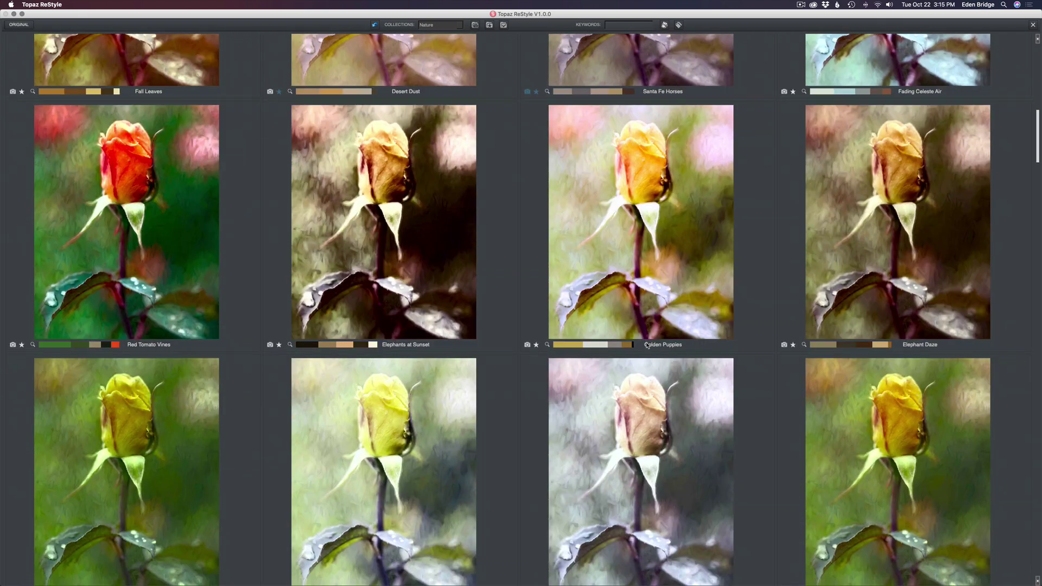
pyautogui.scroll(-10, 647, 345)
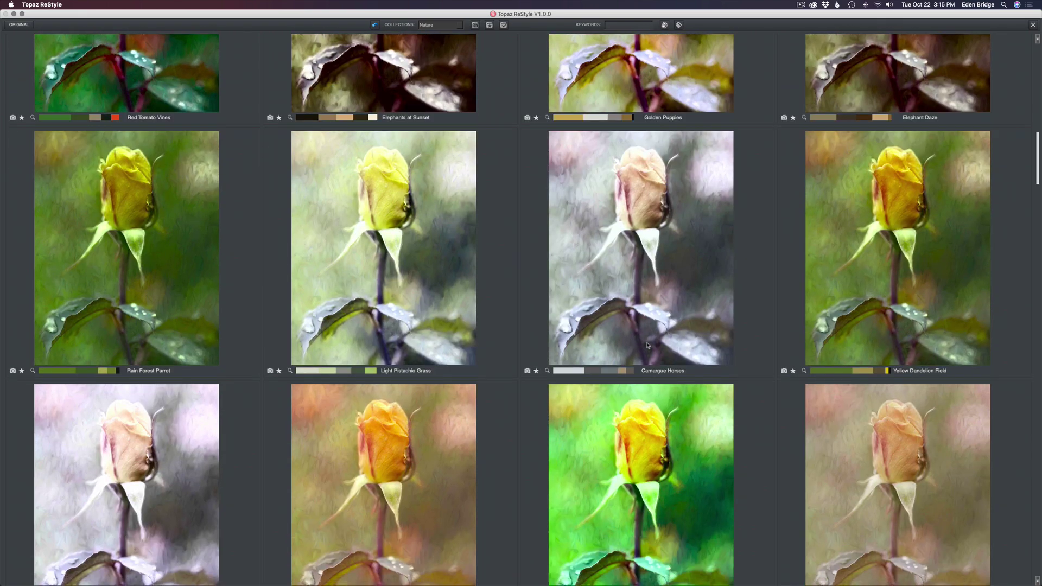
pyautogui.scroll(-7, 646, 345)
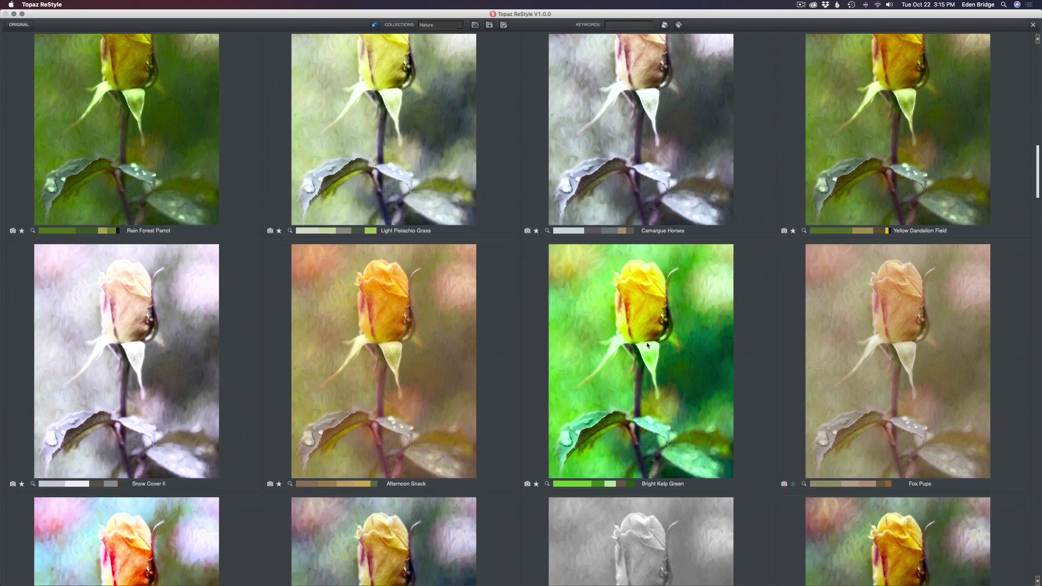
pyautogui.scroll(-1, 647, 345)
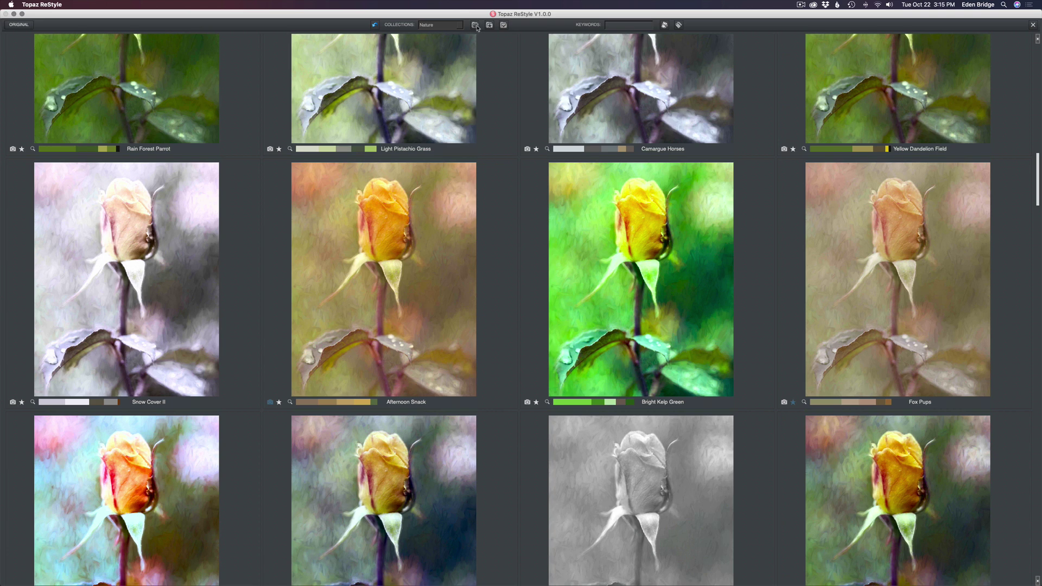
# - Show only the collected snapshots in the grid and compare their color looks on the rose
pyautogui.click(476, 25)
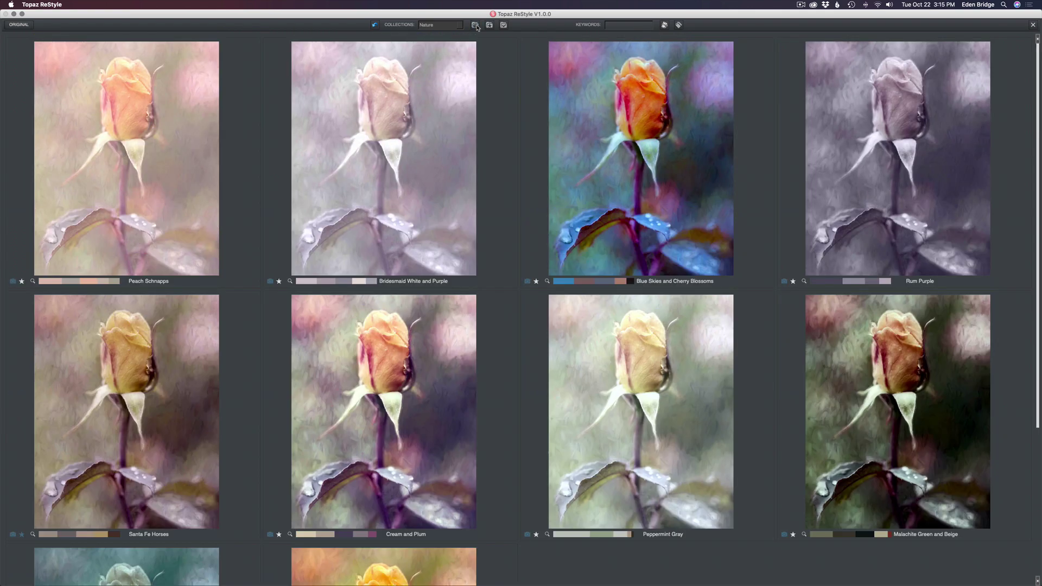
pyautogui.scroll(-3, 619, 208)
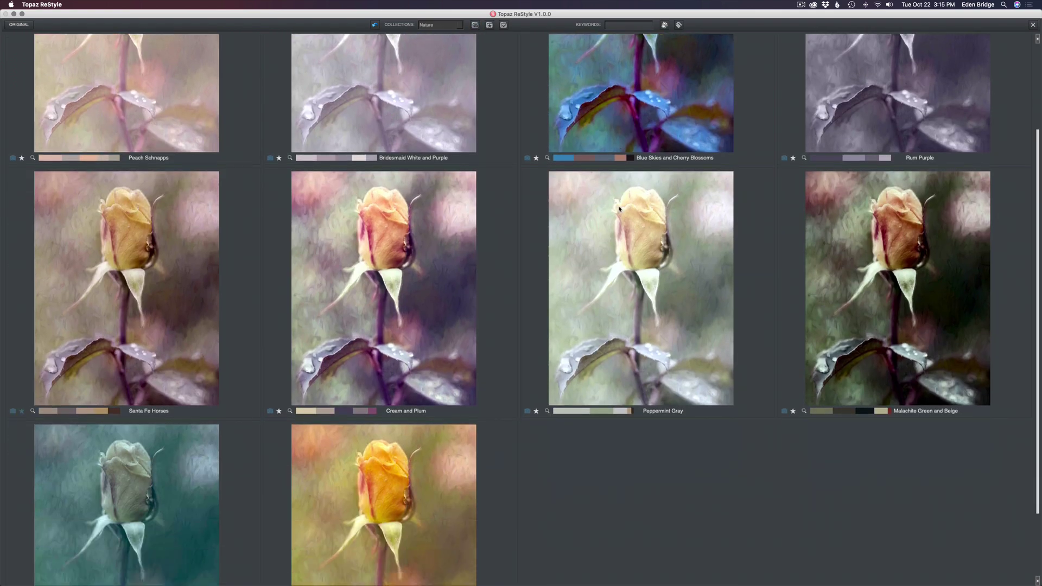
pyautogui.scroll(-1, 620, 209)
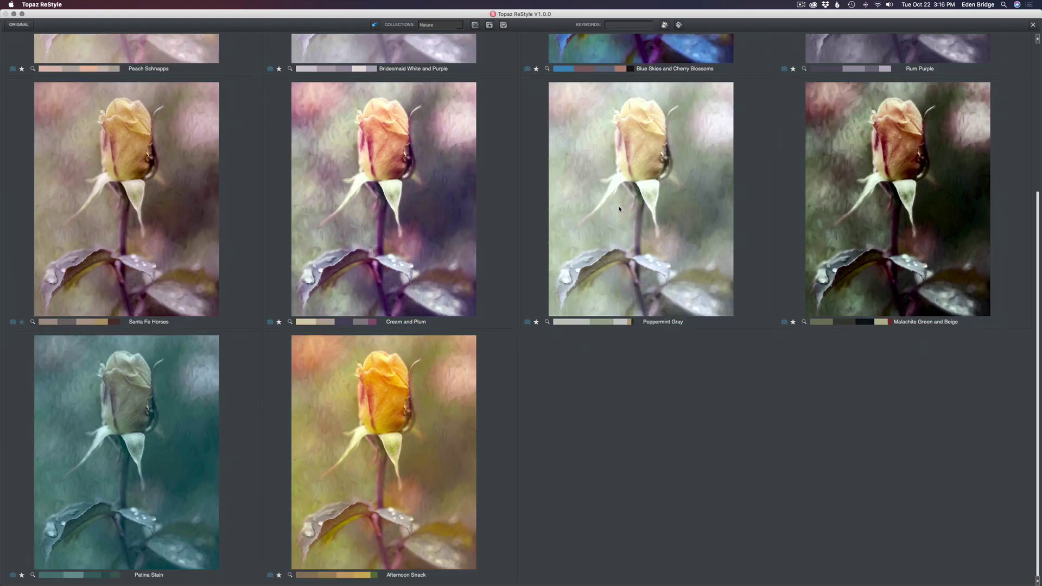
pyautogui.scroll(4, 619, 209)
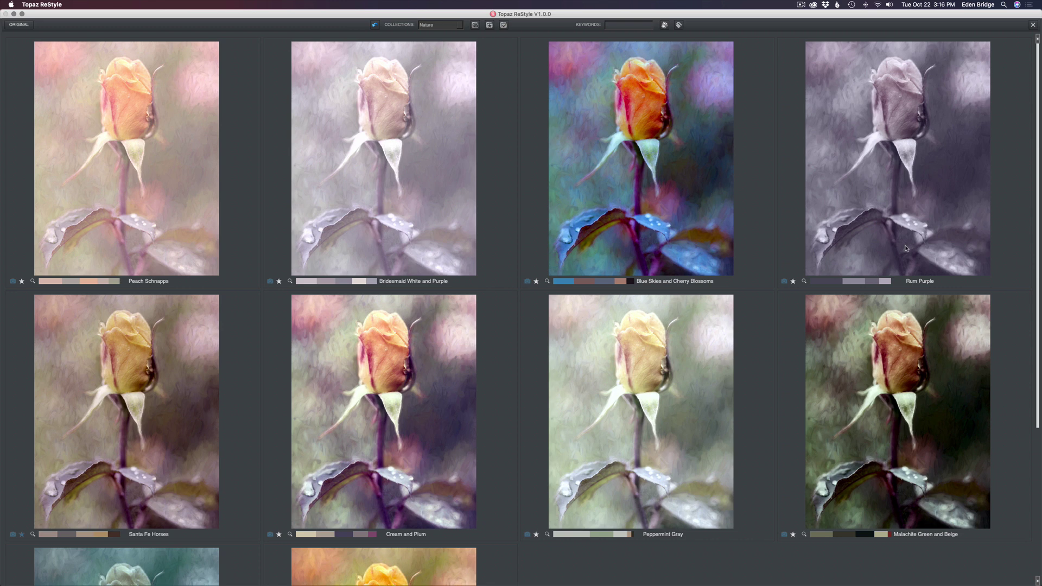
pyautogui.scroll(-2, 905, 249)
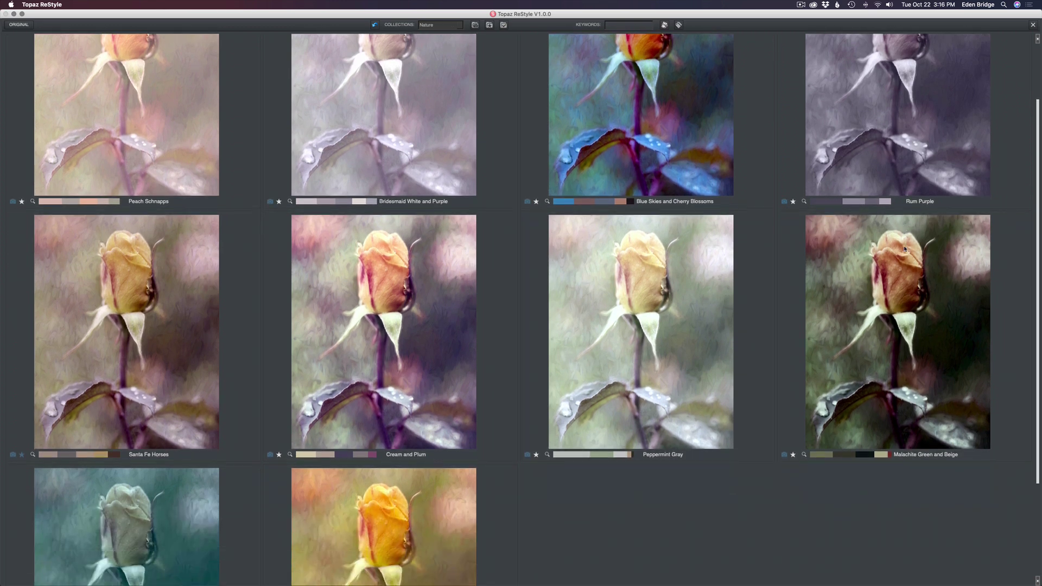
pyautogui.scroll(-3, 905, 249)
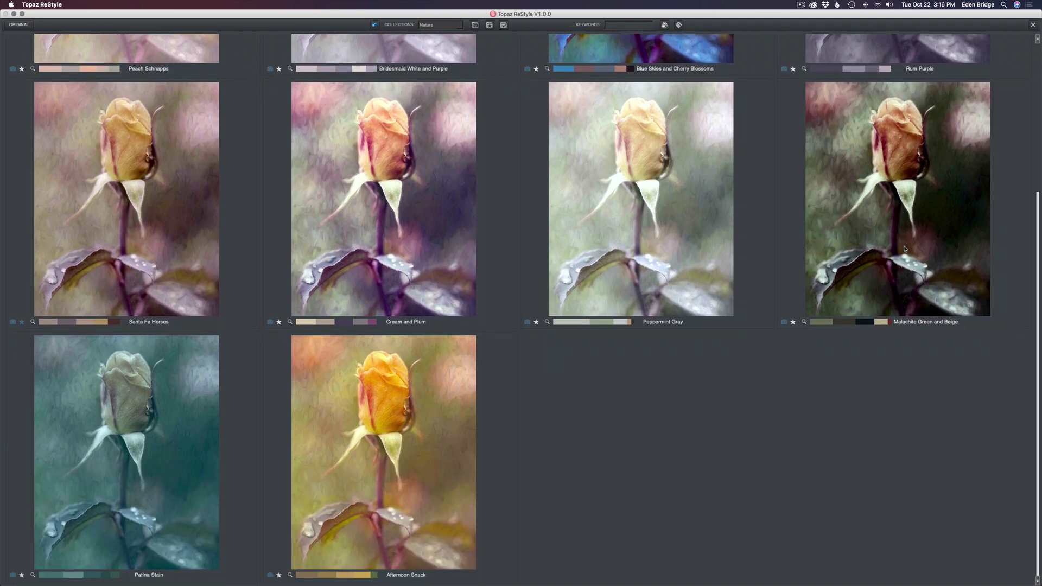
# - Apply the Rum Purple snapshot look to the rose and set the ReStyle blend mode to Multiply at 82% opacity
pyautogui.scroll(5, 905, 249)
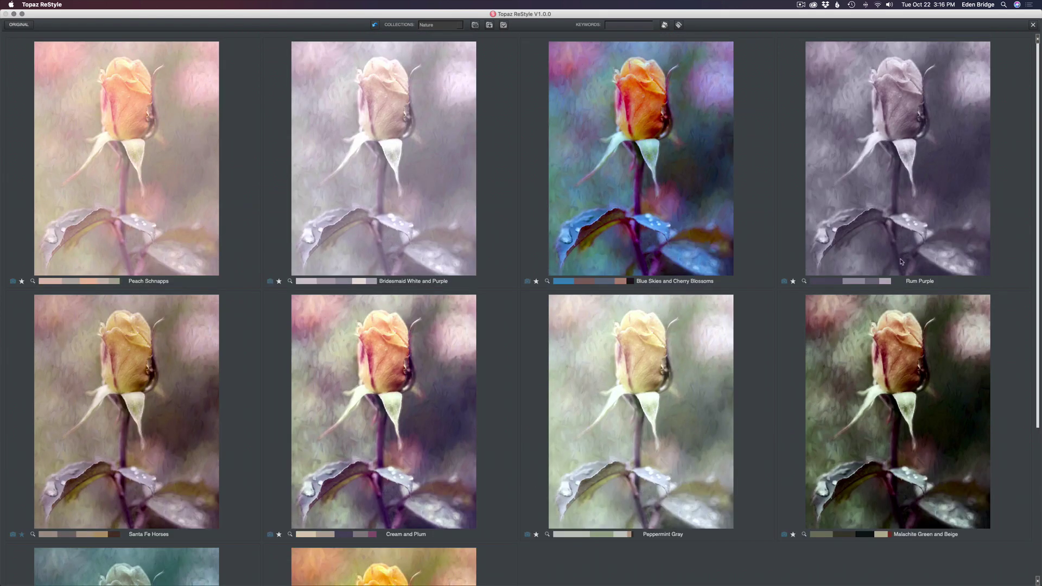
pyautogui.click(906, 152)
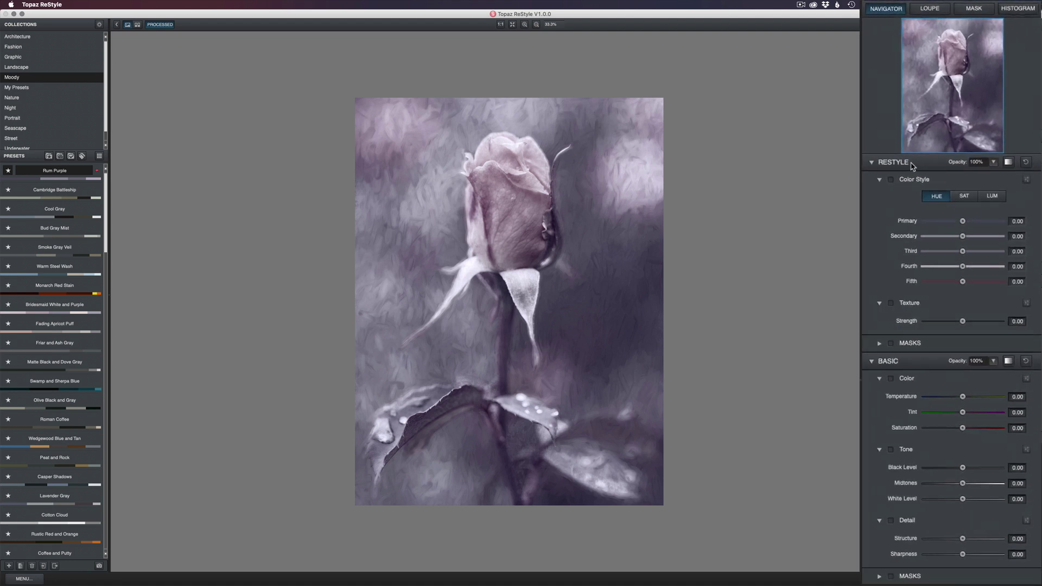
pyautogui.click(1009, 164)
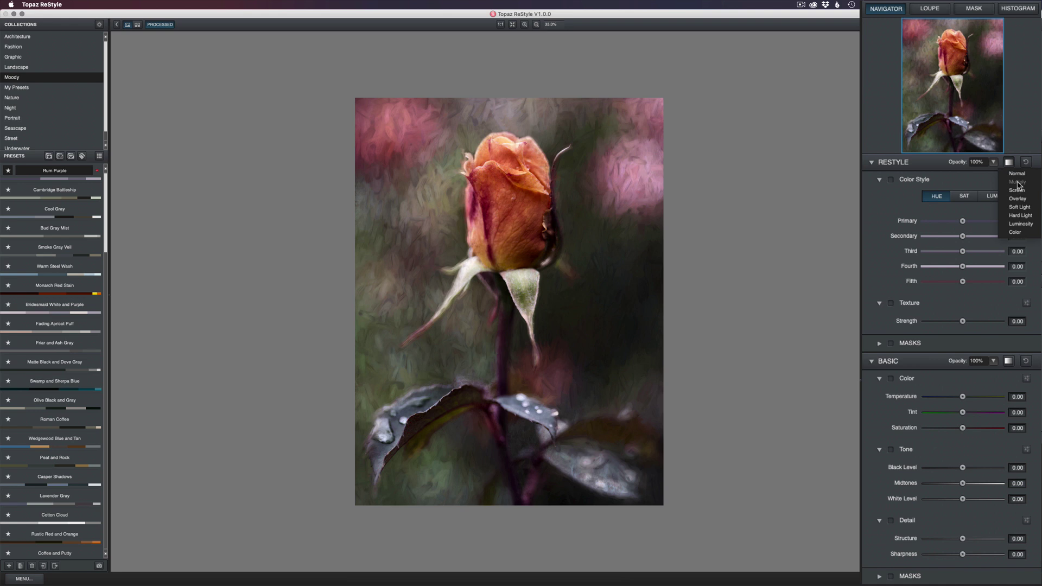
pyautogui.click(1017, 183)
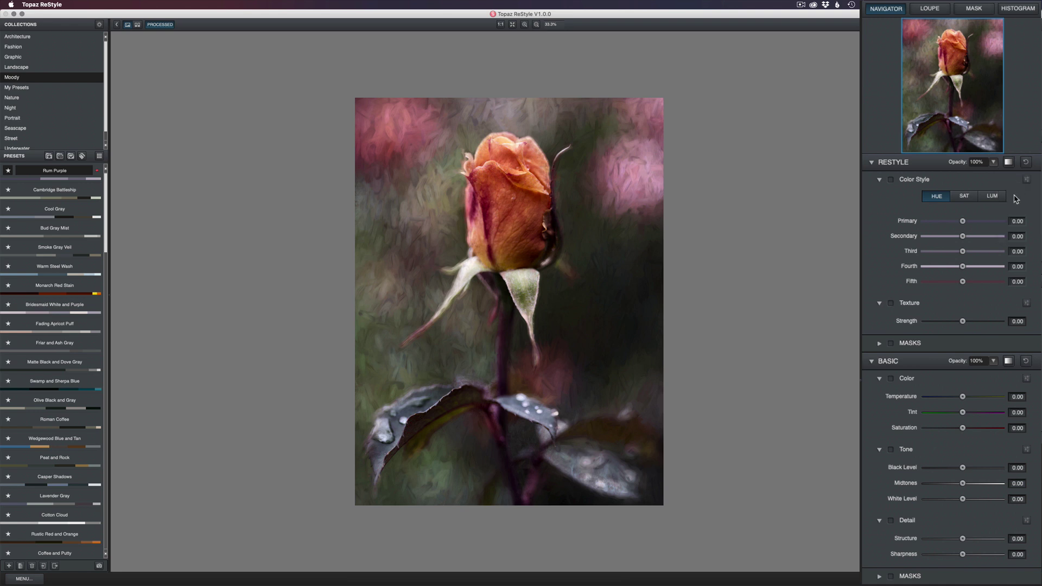
pyautogui.click(995, 166)
pyautogui.moveTo(1007, 170)
pyautogui.mouseDown()
pyautogui.moveTo(996, 169)
pyautogui.moveTo(1017, 173)
pyautogui.moveTo(1002, 170)
pyautogui.mouseUp()
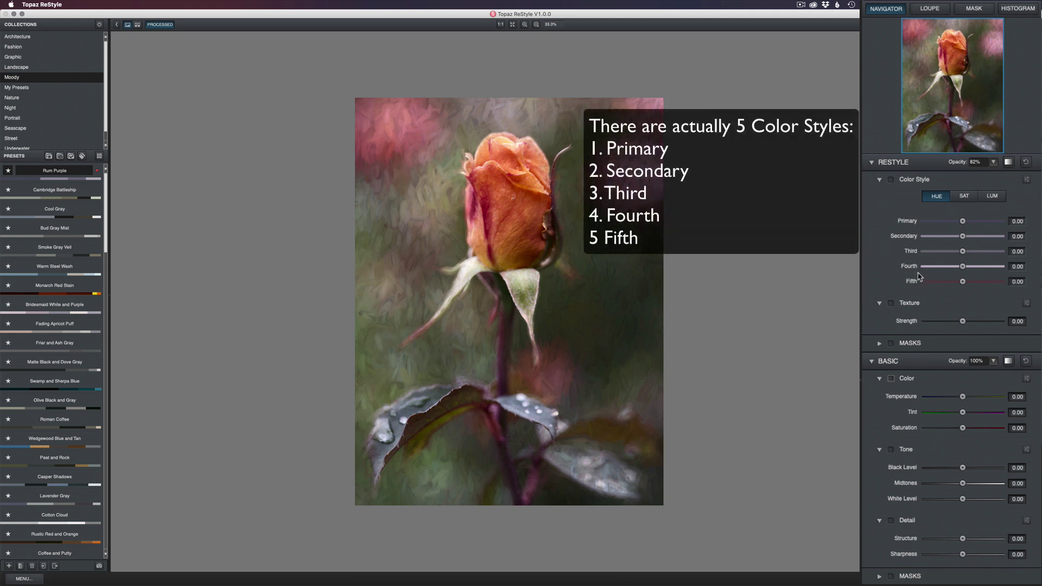
# - Try Primary saturation values of 0.30, -1.00 and 0.23 with the ReStyle opacity at 100%, and reset the Primary saturation
pyautogui.click(972, 198)
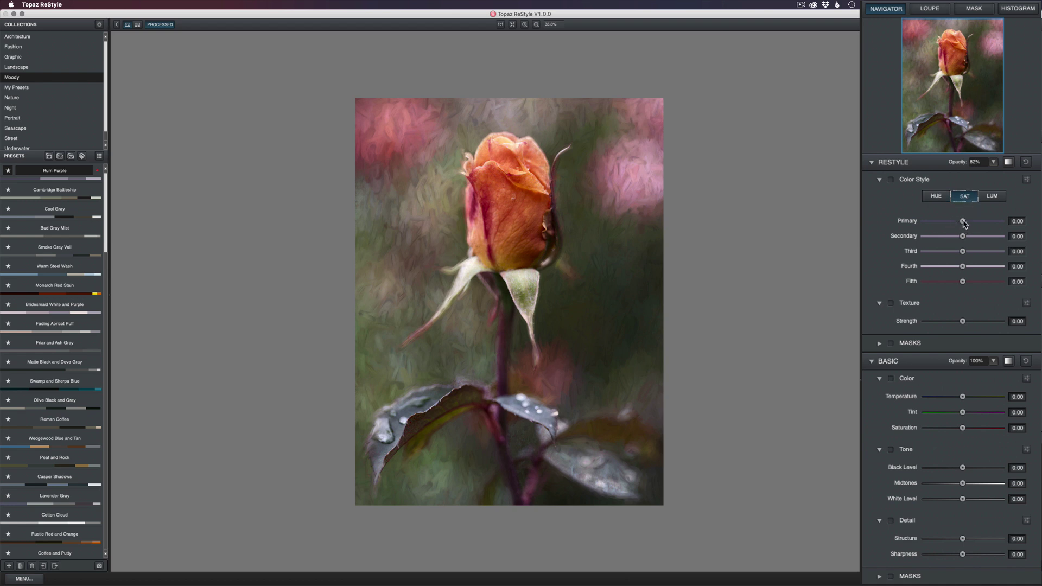
pyautogui.moveTo(963, 221); pyautogui.dragTo(964, 223)
pyautogui.moveTo(964, 222)
pyautogui.mouseDown()
pyautogui.moveTo(985, 222)
pyautogui.moveTo(928, 221)
pyautogui.moveTo(1005, 225)
pyautogui.moveTo(974, 229)
pyautogui.mouseUp()
pyautogui.click(994, 162)
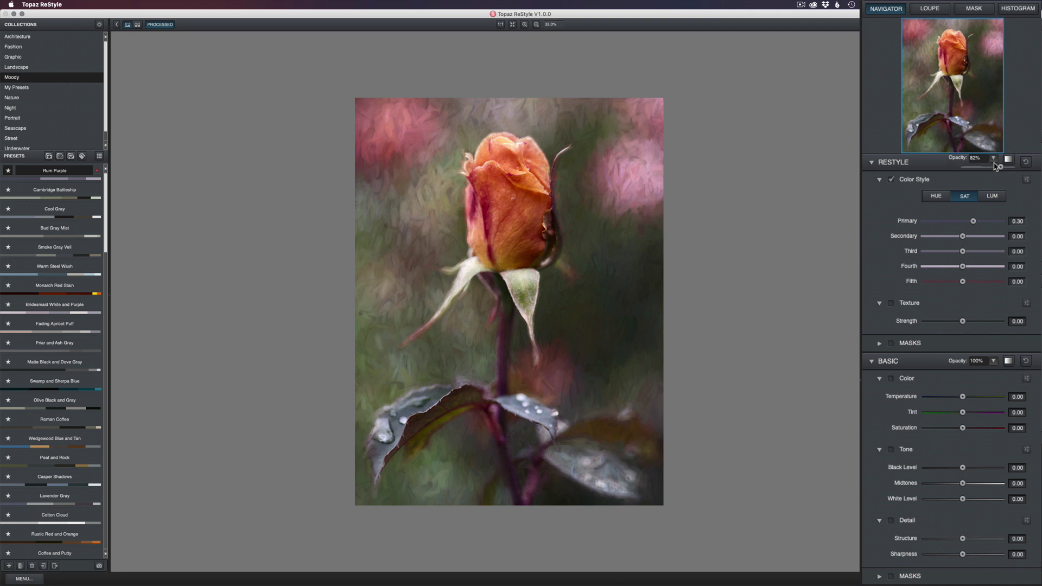
pyautogui.moveTo(1001, 168); pyautogui.dragTo(1023, 174)
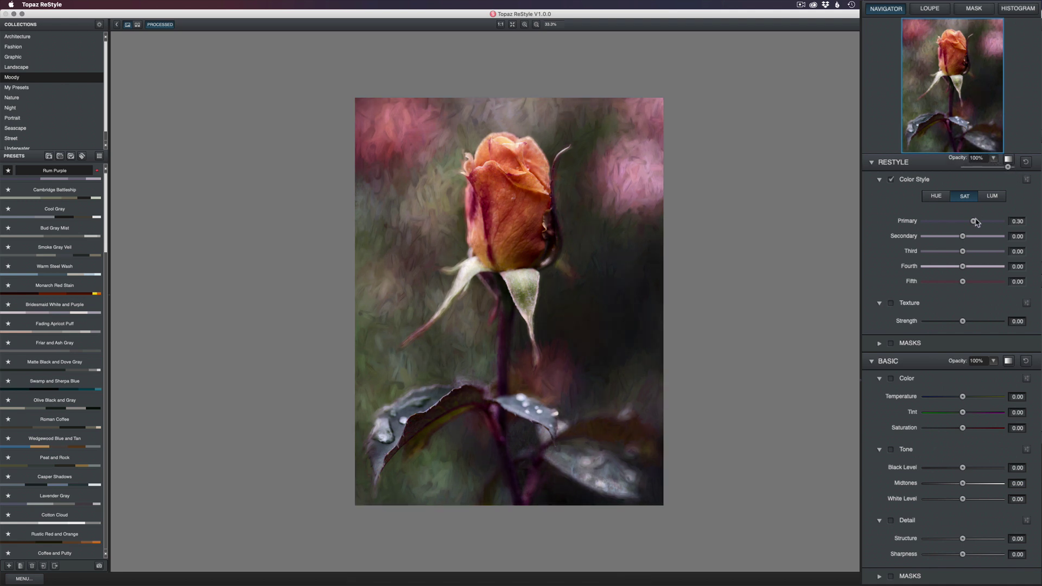
pyautogui.moveTo(974, 221); pyautogui.dragTo(855, 174)
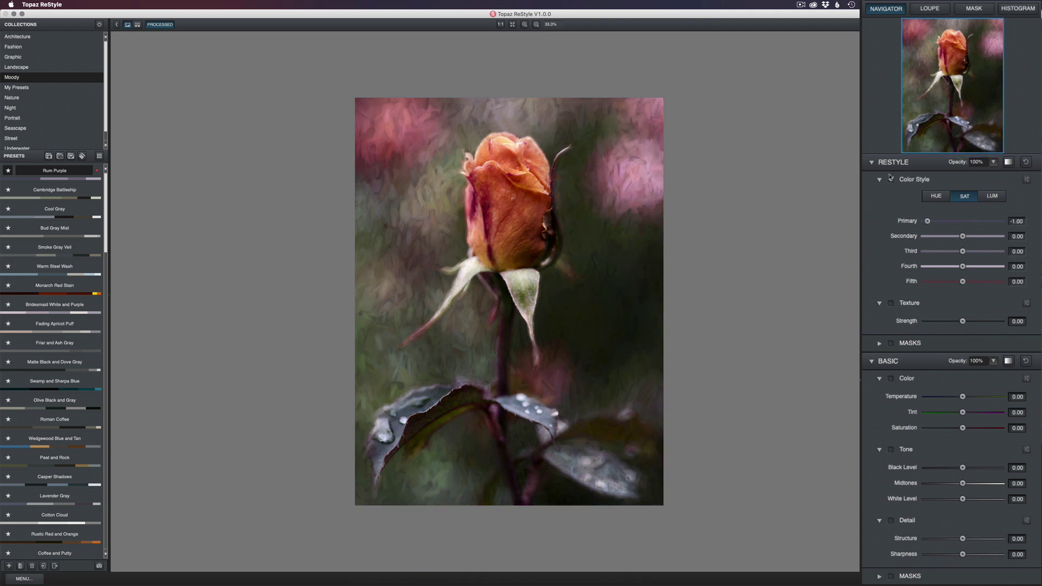
pyautogui.moveTo(927, 221); pyautogui.dragTo(968, 221)
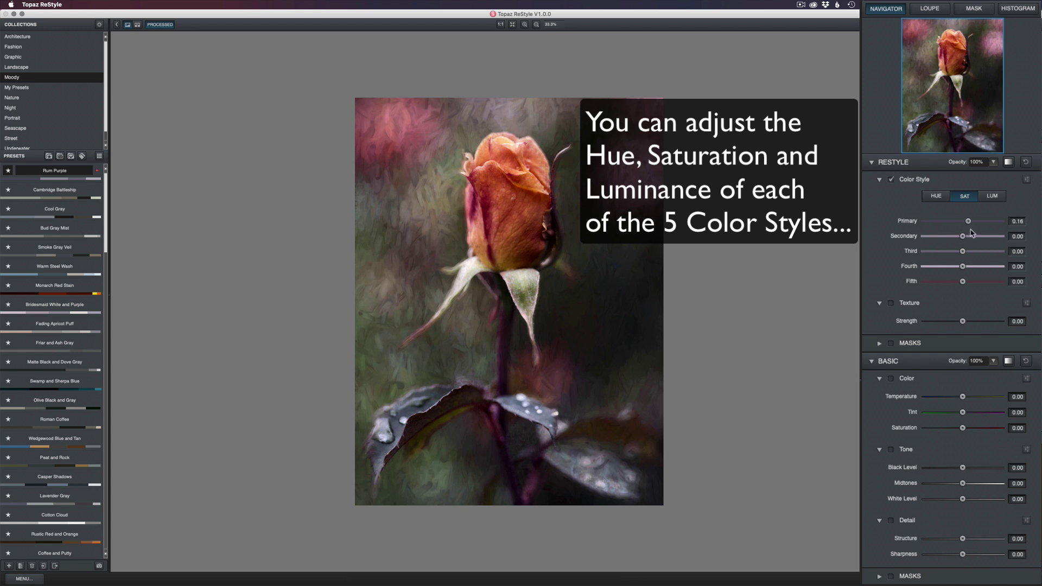
pyautogui.moveTo(969, 221); pyautogui.dragTo(970, 223)
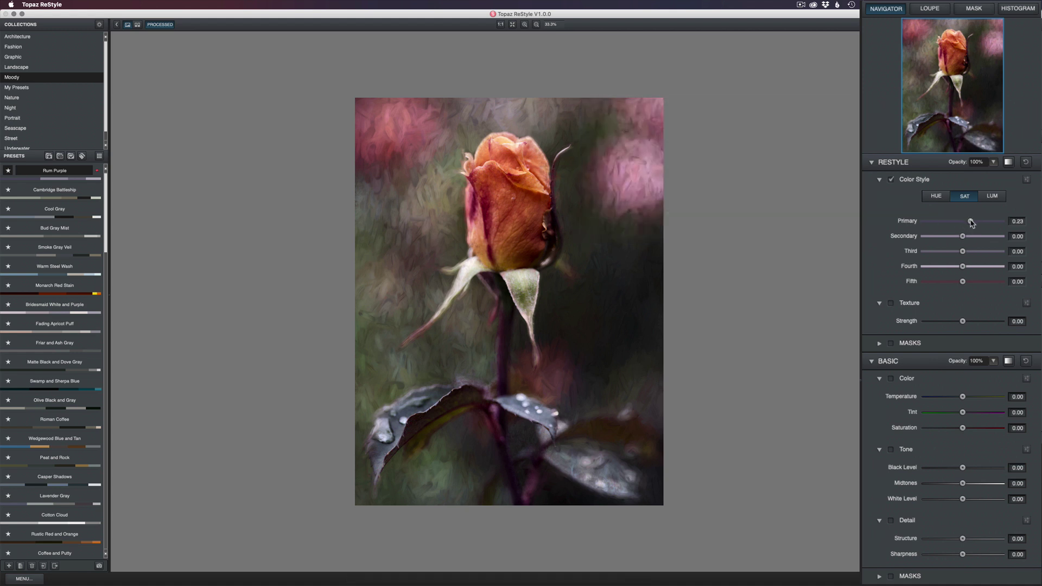
pyautogui.doubleClick(905, 221)
# - Raise the Primary luminance to 0.45, and try brightening the Secondary color before returning it to zero
pyautogui.click(992, 197)
pyautogui.moveTo(963, 222)
pyautogui.mouseDown()
pyautogui.moveTo(996, 224)
pyautogui.moveTo(979, 227)
pyautogui.mouseUp()
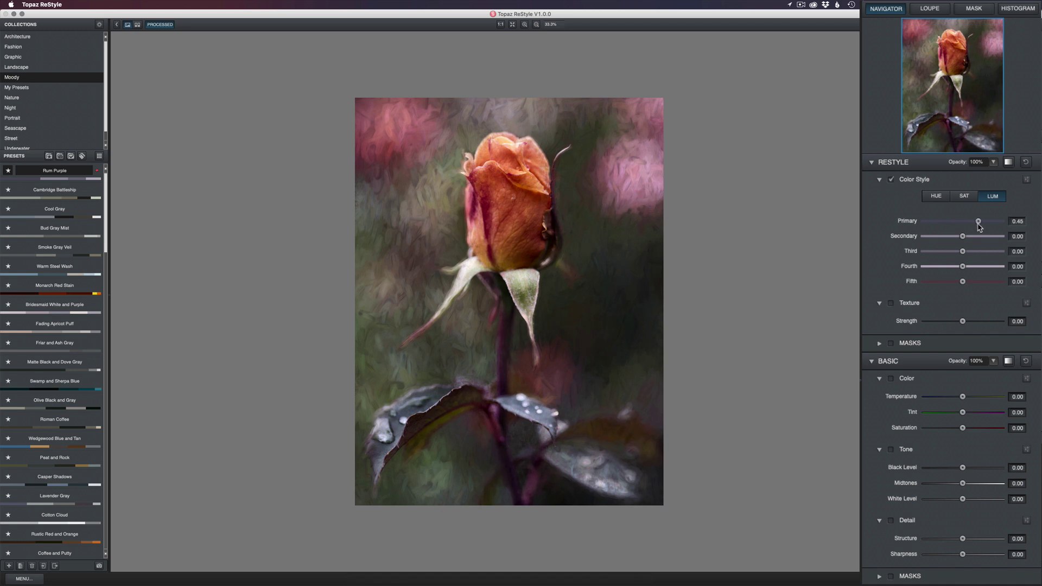
pyautogui.moveTo(964, 237)
pyautogui.mouseDown()
pyautogui.moveTo(942, 237)
pyautogui.moveTo(1004, 239)
pyautogui.moveTo(984, 238)
pyautogui.mouseUp()
pyautogui.click(963, 237)
# - Reduce the ReStyle opacity to 88%
pyautogui.click(994, 162)
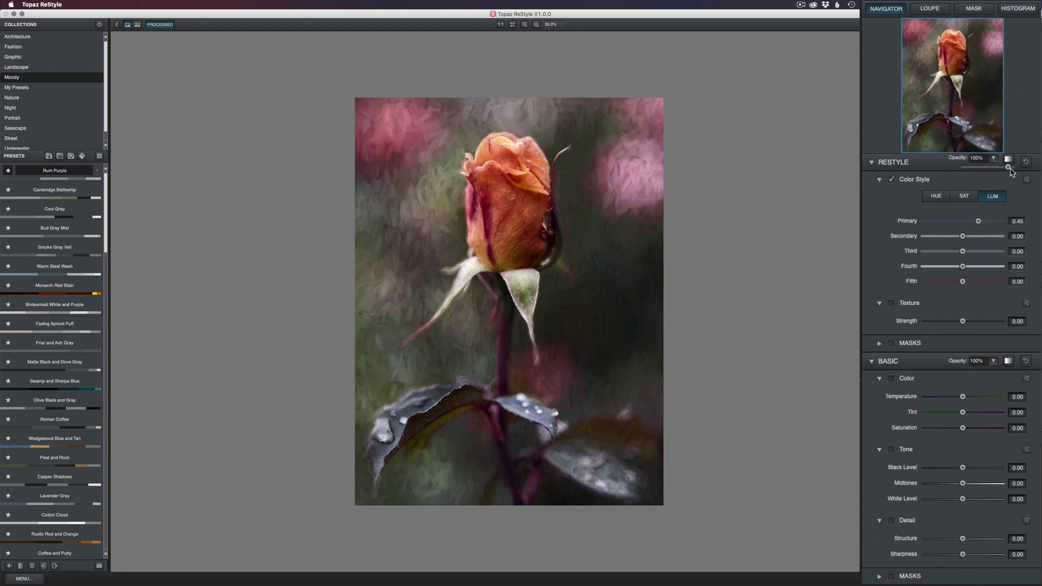
pyautogui.moveTo(1008, 168); pyautogui.dragTo(1003, 170)
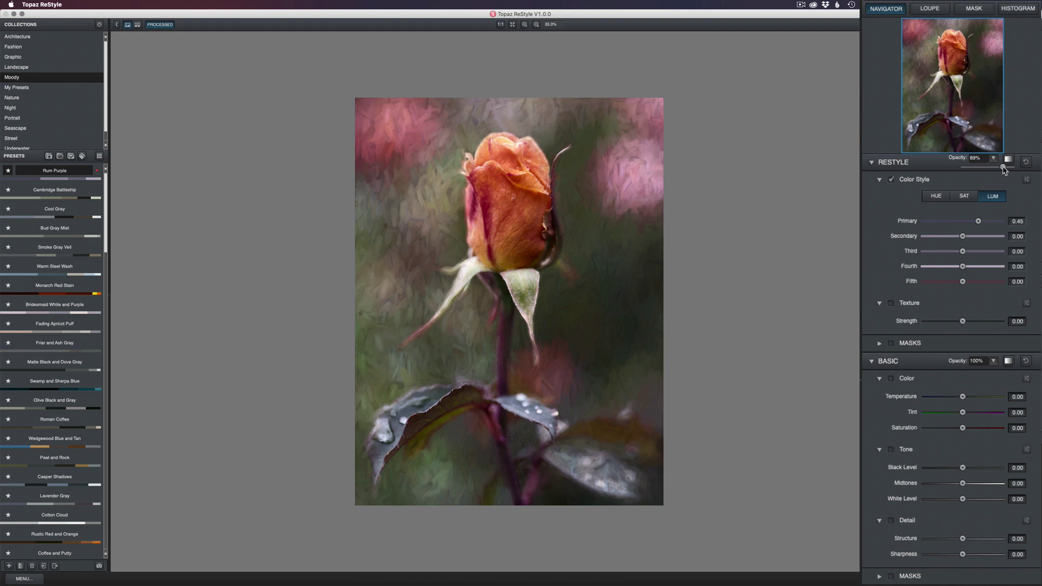
pyautogui.moveTo(1004, 169); pyautogui.dragTo(1003, 169)
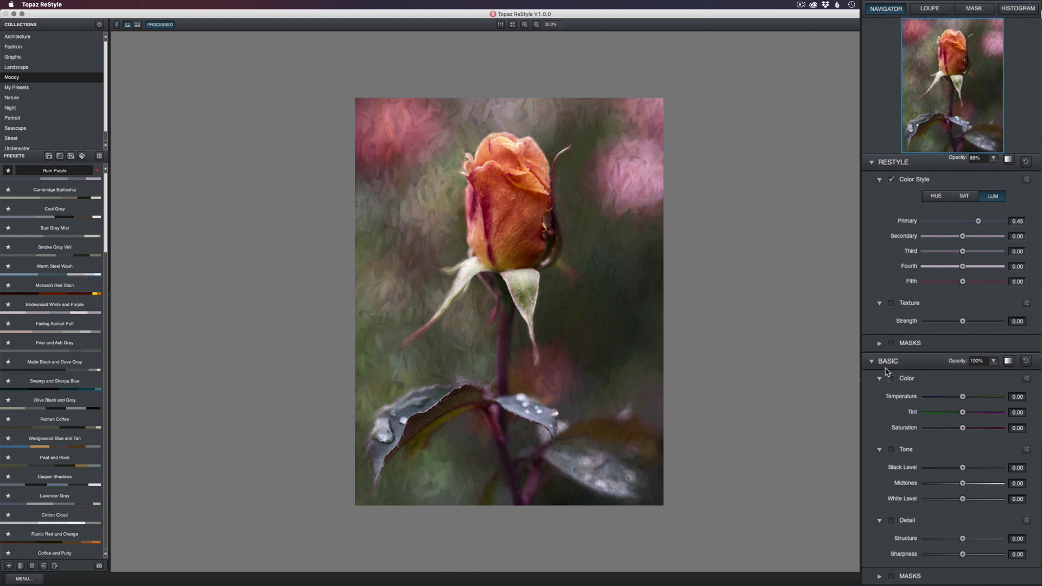
# - Set the Basic temperature to -0.27, saturation to -0.20, black level to 0.09 and white level to 0.28
pyautogui.moveTo(964, 398); pyautogui.dragTo(976, 420)
pyautogui.moveTo(963, 428)
pyautogui.mouseDown()
pyautogui.moveTo(943, 428)
pyautogui.moveTo(955, 429)
pyautogui.mouseUp()
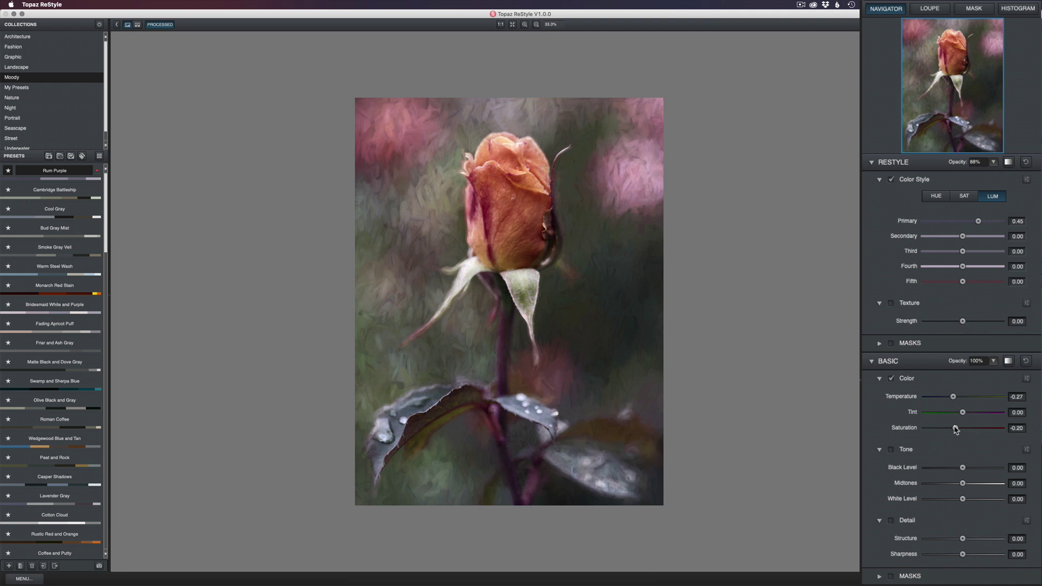
pyautogui.moveTo(962, 467)
pyautogui.mouseDown()
pyautogui.moveTo(980, 469)
pyautogui.moveTo(967, 470)
pyautogui.mouseUp()
pyautogui.moveTo(963, 484); pyautogui.dragTo(970, 499)
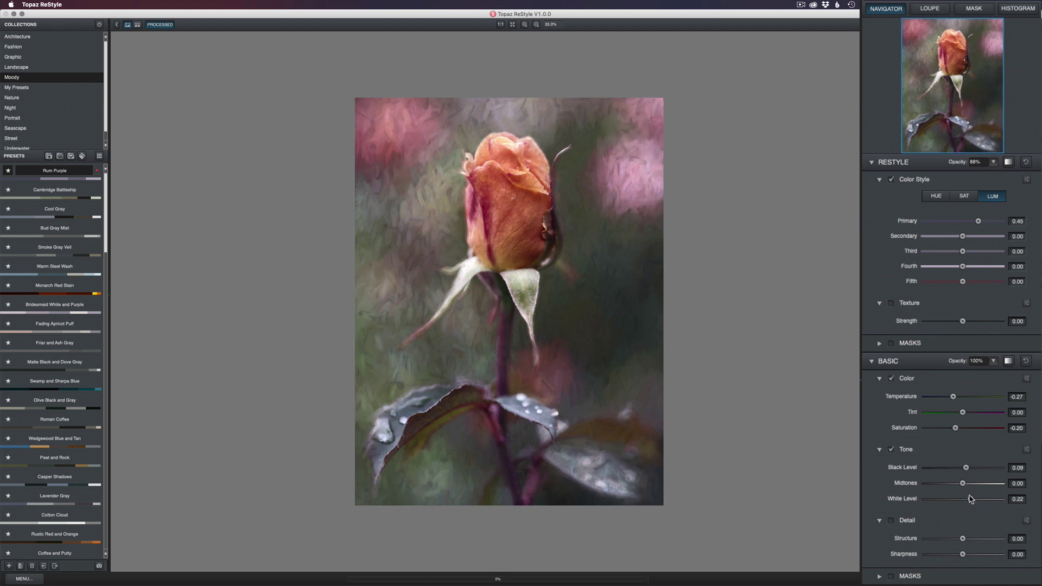
pyautogui.moveTo(970, 499); pyautogui.dragTo(972, 499)
# - Try lowering the Structure detail, reset it, and apply the ReStyle result to the Photoshop layer
pyautogui.moveTo(963, 538)
pyautogui.mouseDown()
pyautogui.moveTo(987, 539)
pyautogui.moveTo(928, 536)
pyautogui.moveTo(959, 539)
pyautogui.mouseUp()
pyautogui.doubleClick(908, 540)
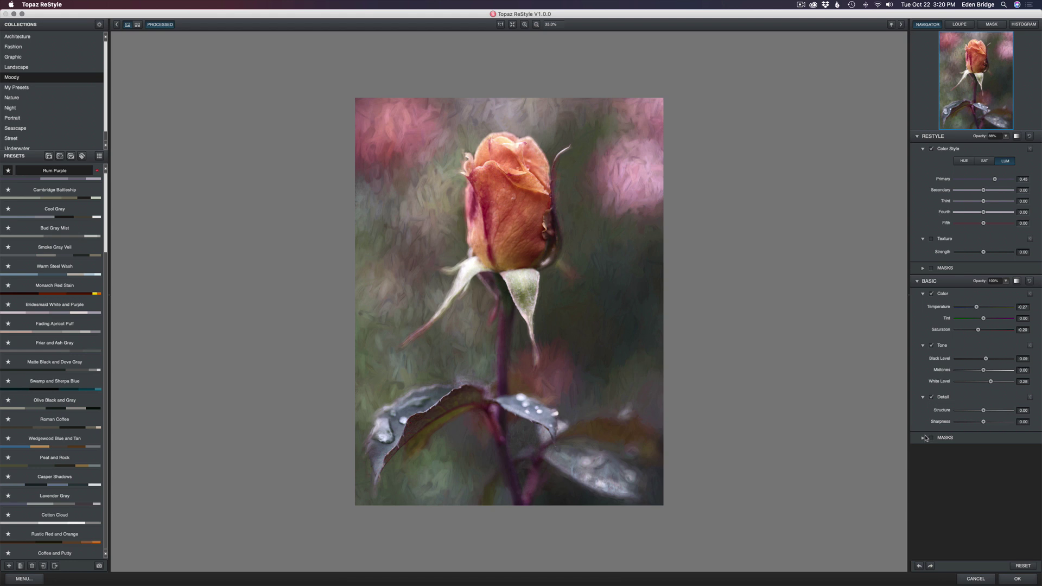
pyautogui.click(923, 438)
pyautogui.click(1024, 576)
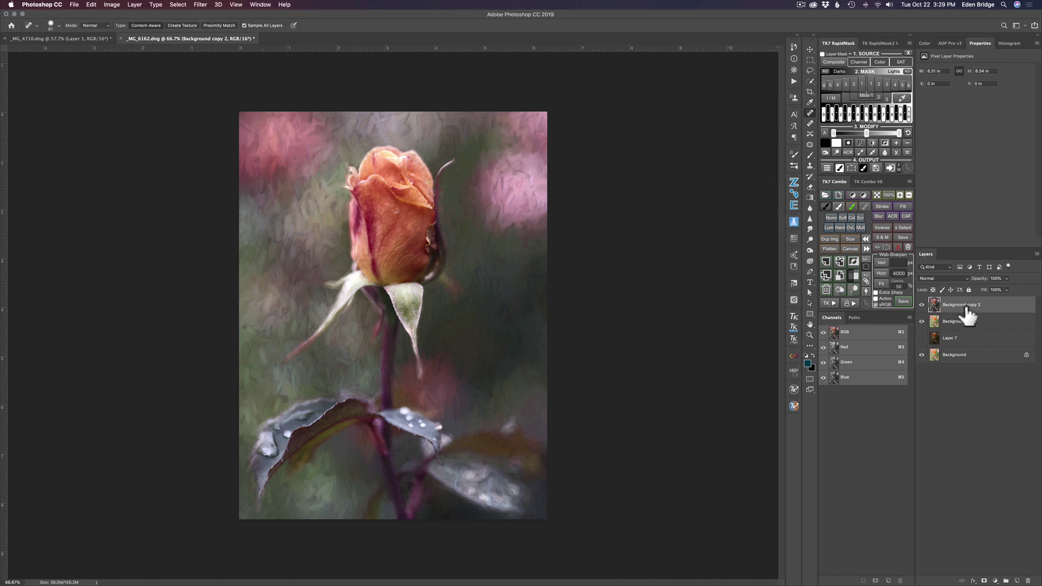
# - Add a layer mask to Background copy 2 and ready a brush of about 235 px at 20% opacity
pyautogui.click(983, 580)
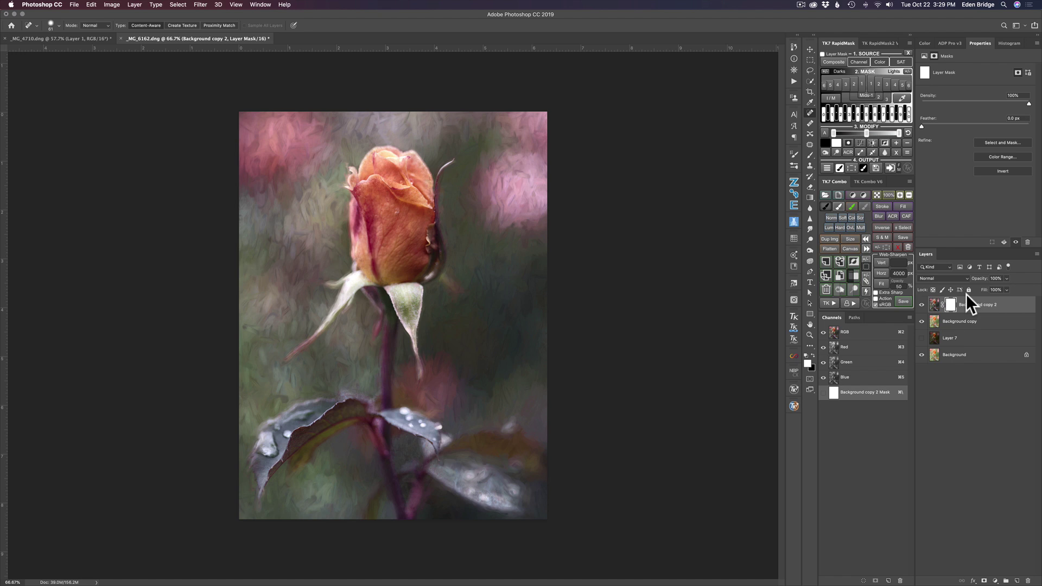
pyautogui.press('b')
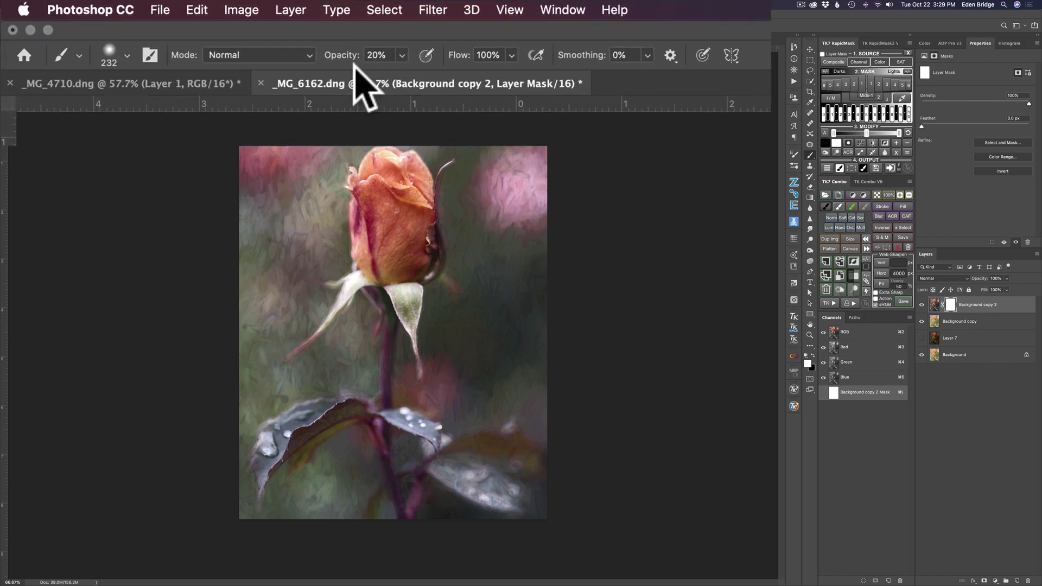
pyautogui.press('4')
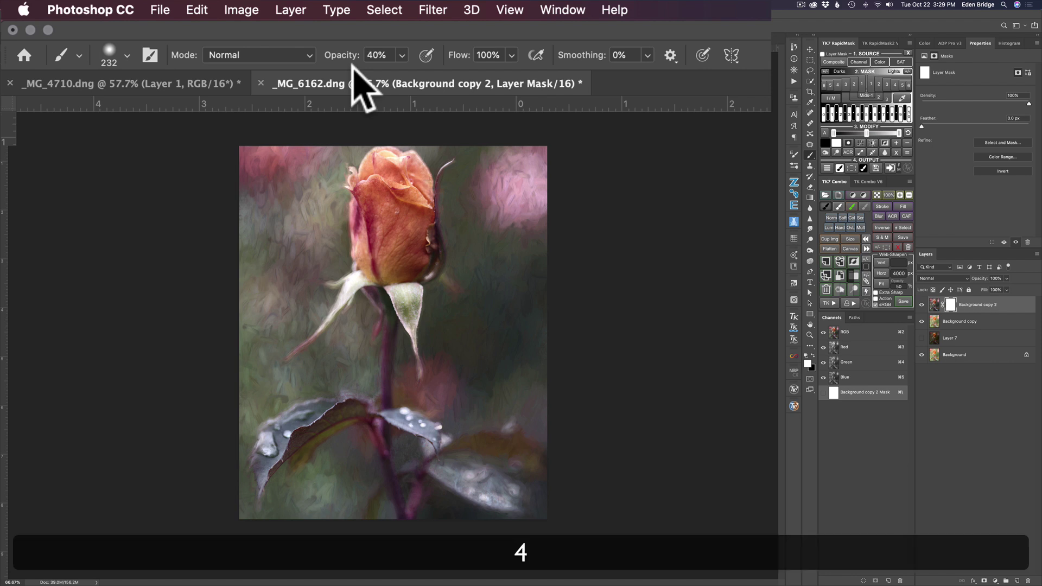
pyautogui.press('7')
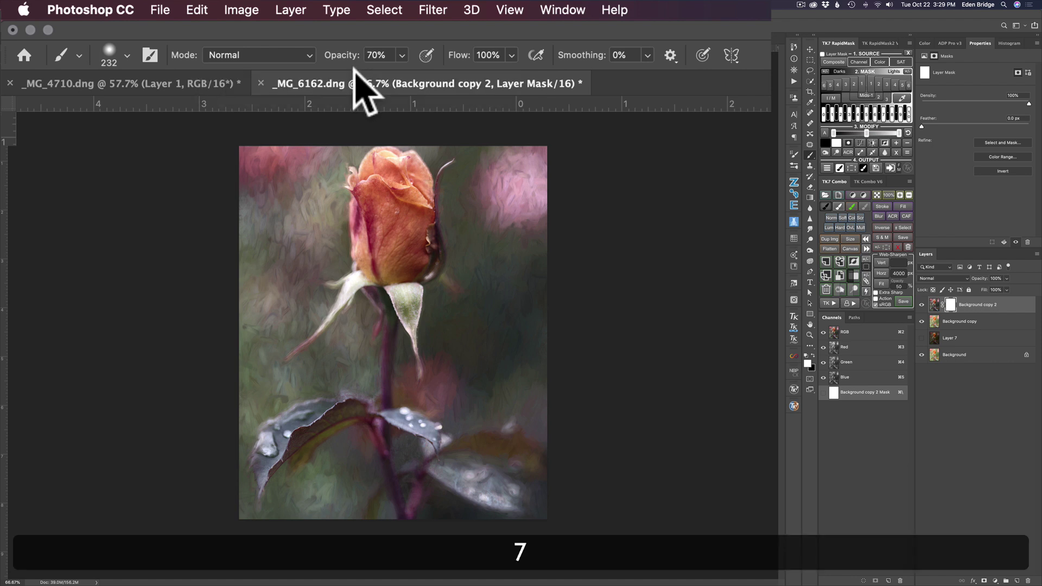
pyautogui.press('2')
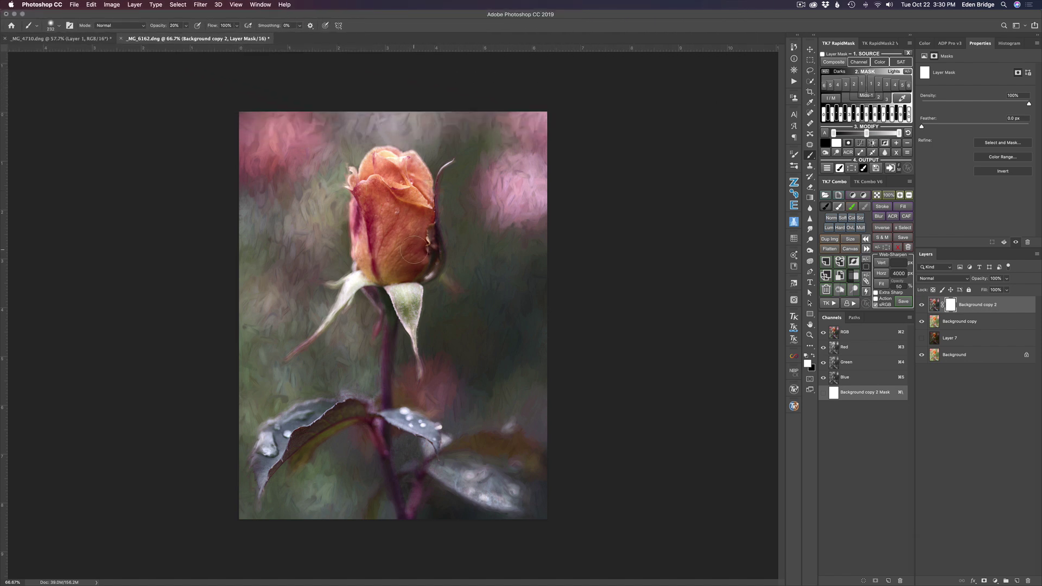
pyautogui.moveTo(414, 251); pyautogui.dragTo(427, 240)
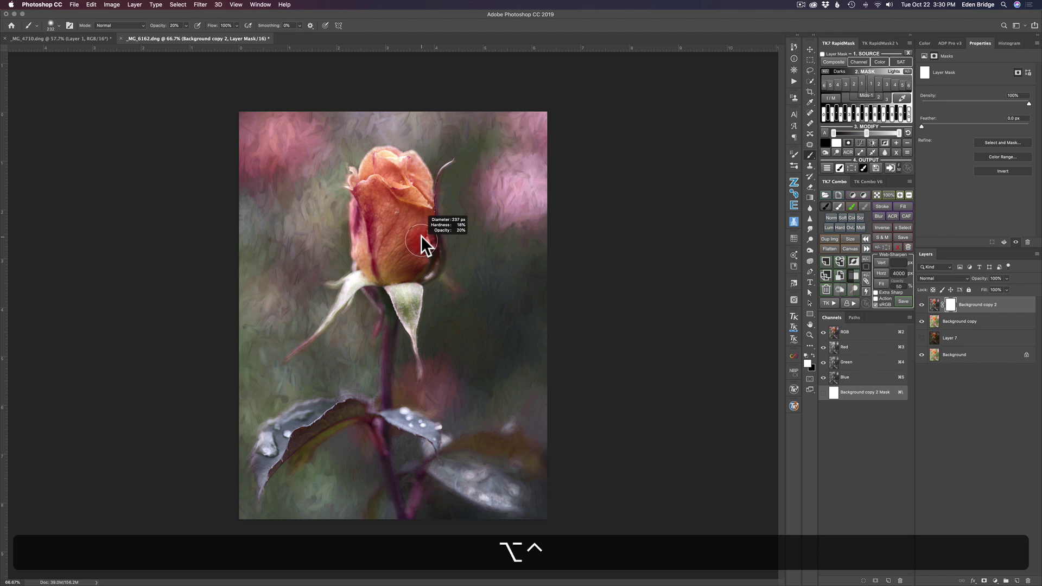
pyautogui.moveTo(421, 235); pyautogui.dragTo(418, 236)
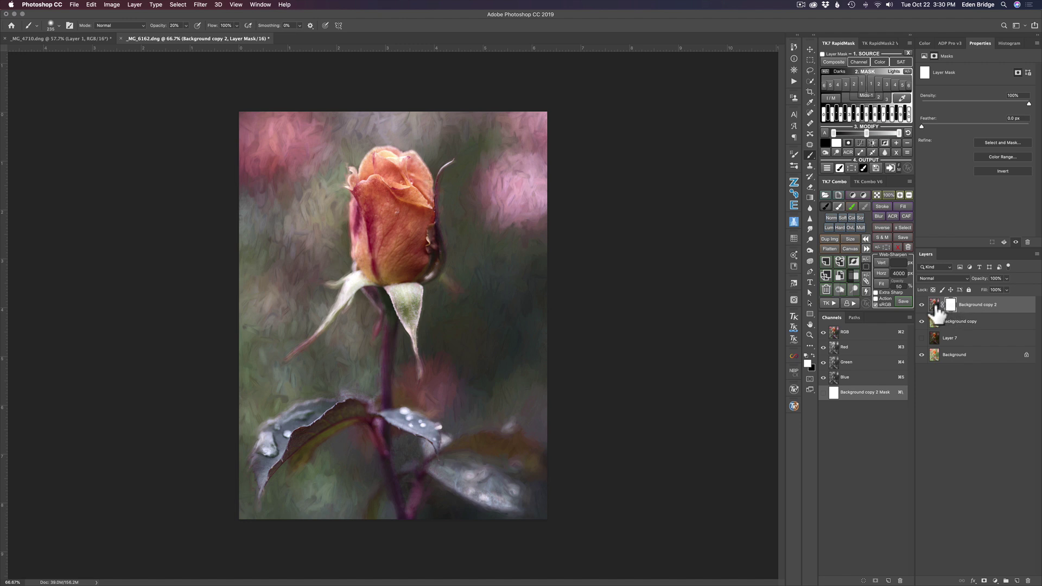
# - Paint black over the rosebud on the layer mask to reduce the restyle there, and lower the brush opacity to 10%
pyautogui.press('x')
pyautogui.moveTo(415, 183); pyautogui.dragTo(387, 186)
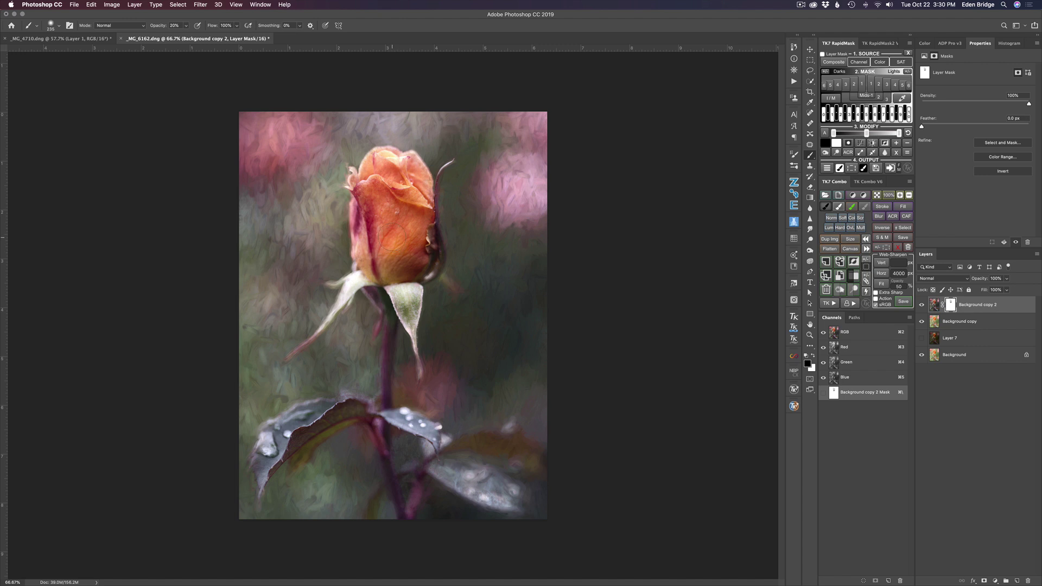
pyautogui.press('1')
# - Turn the Background copy 2 layer mask off and on to compare the rosebud with and without the masking
pyautogui.press('shift')
pyautogui.keyDown('shift'); pyautogui.click(951, 306); pyautogui.keyUp('shift')
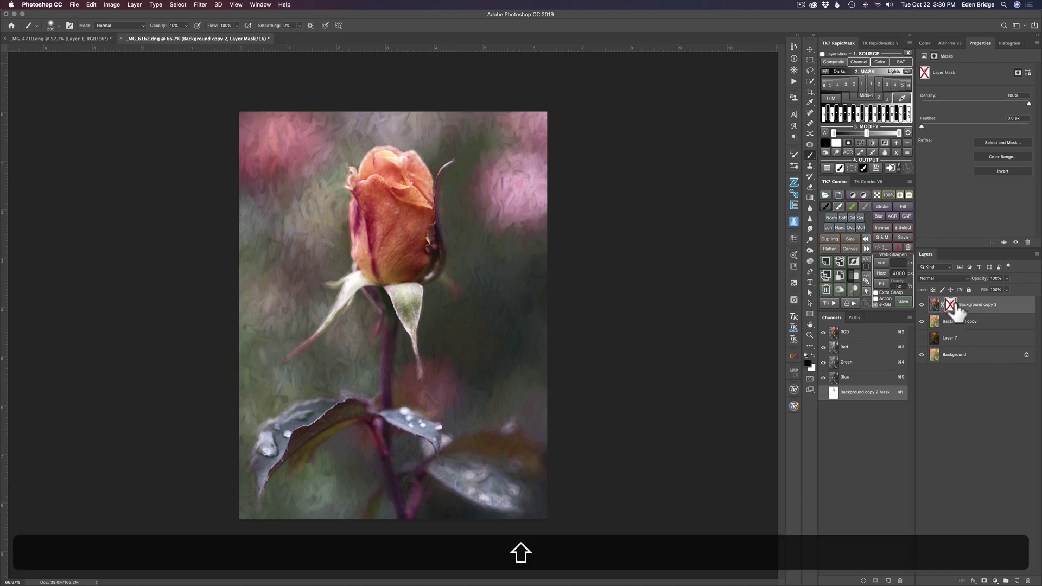
pyautogui.keyDown('shift'); pyautogui.click(951, 305); pyautogui.keyUp('shift')
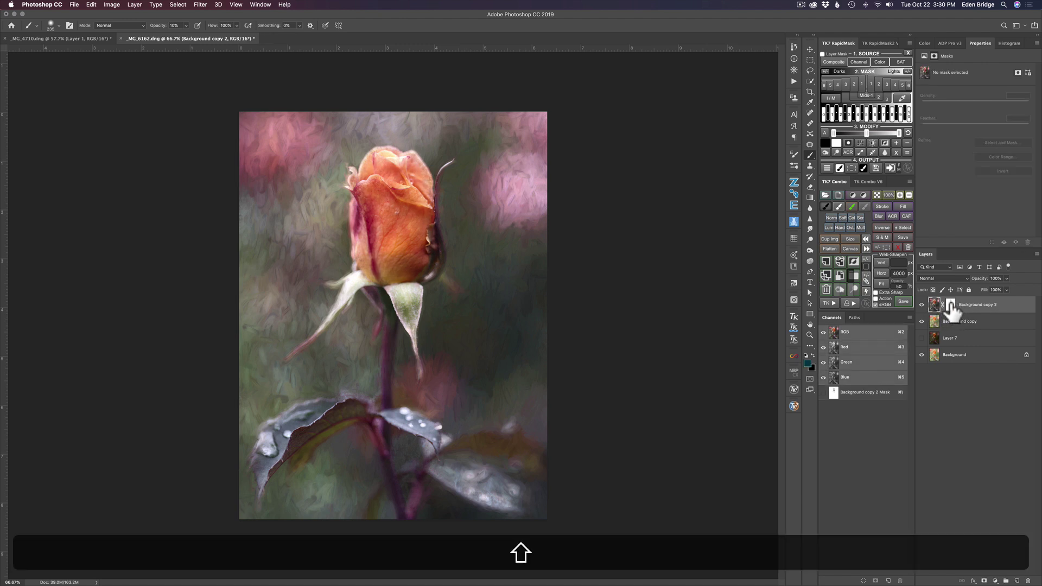
pyautogui.keyDown('shift'); pyautogui.click(951, 306); pyautogui.keyUp('shift')
pyautogui.keyDown('shift'); pyautogui.click(950, 307); pyautogui.keyUp('shift')
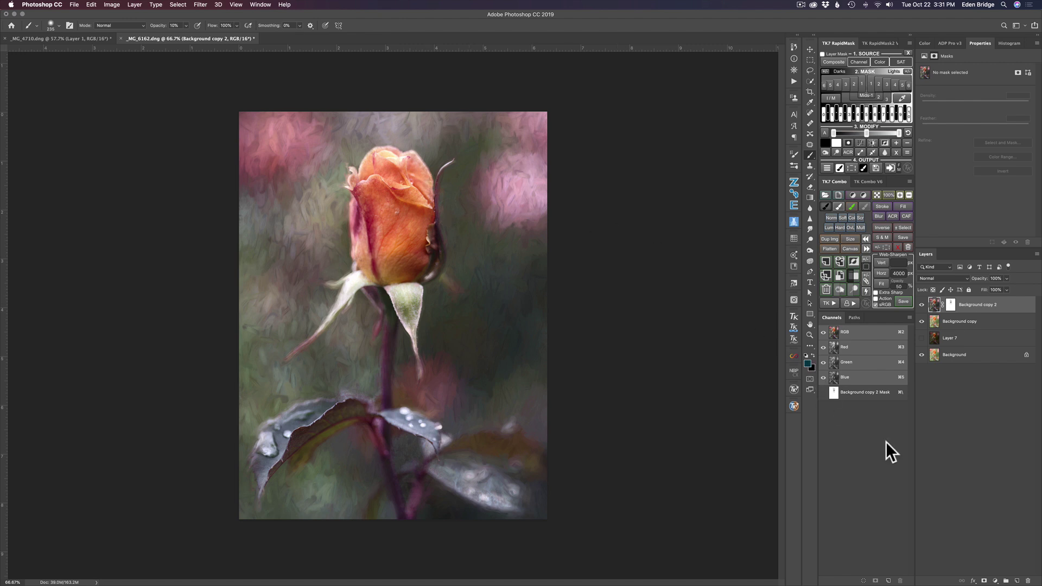
# - Add a Curves adjustment layer above Background copy 2, set its blend mode to Screen, and select its mask
pyautogui.click(995, 581)
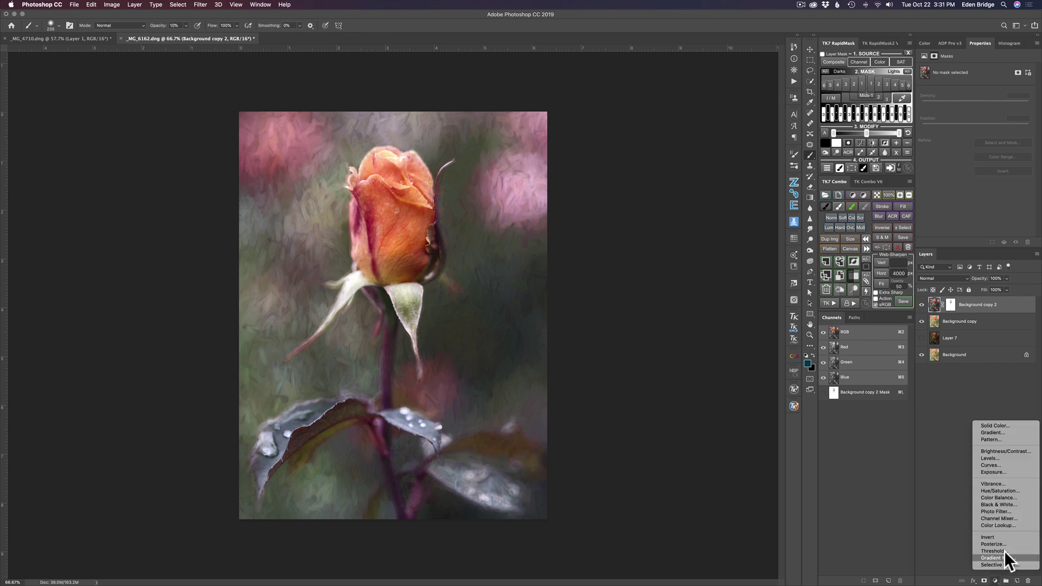
pyautogui.click(1001, 464)
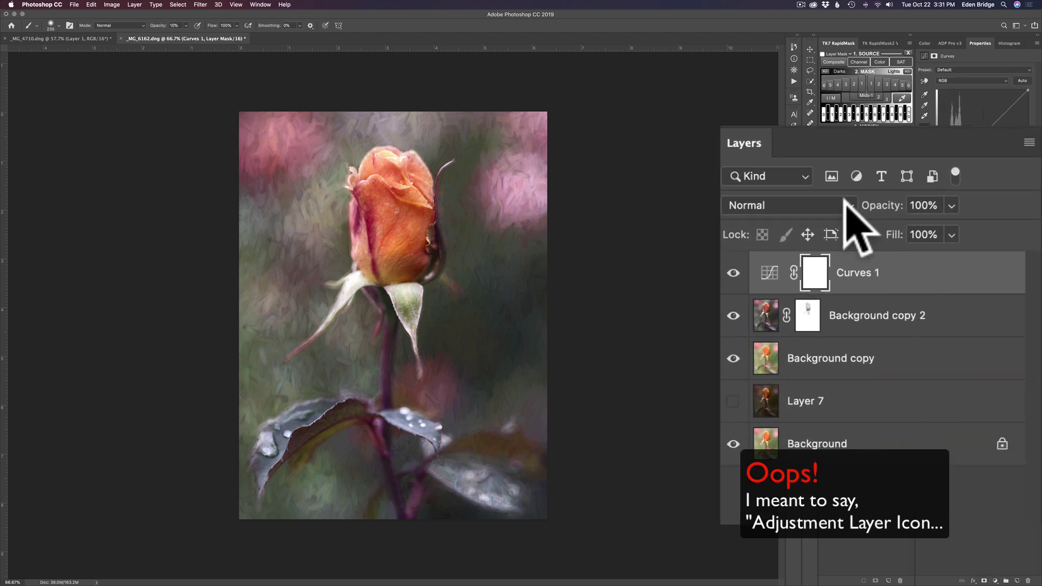
pyautogui.click(845, 202)
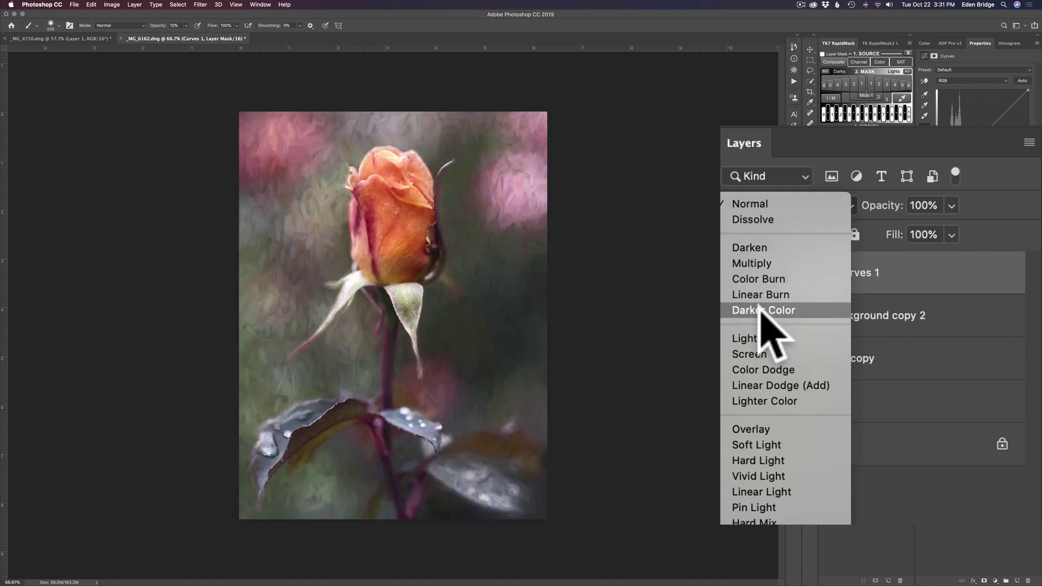
pyautogui.click(747, 353)
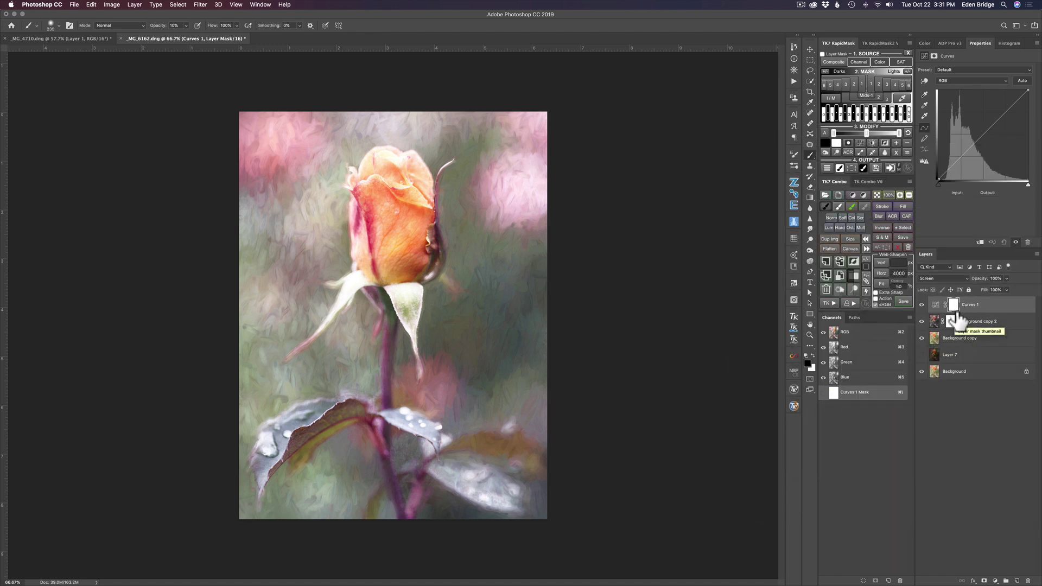
pyautogui.click(953, 305)
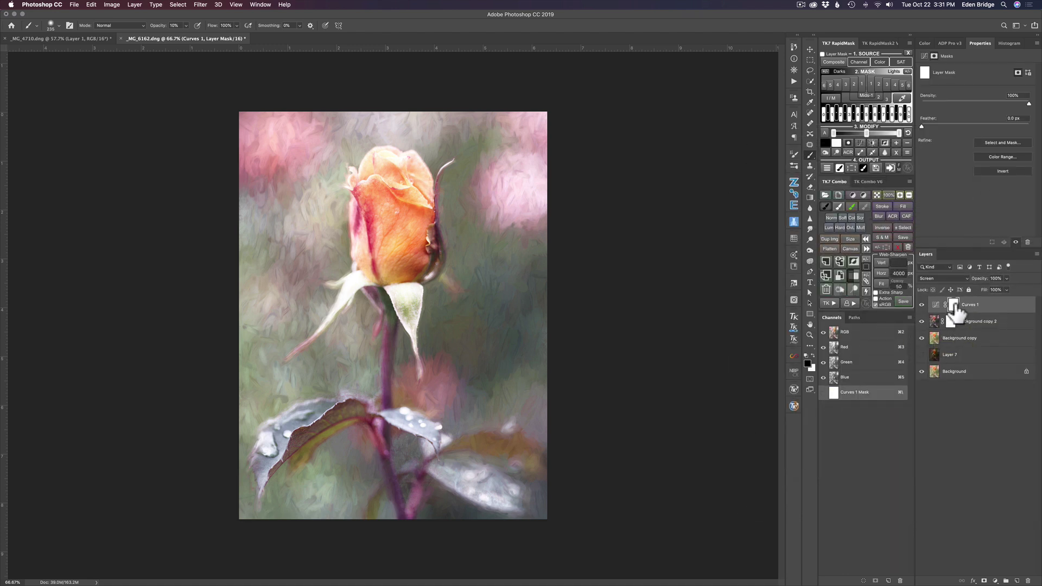
# - Invert the Curves 1 mask to black and paint white at 10% opacity over the rosebud, comparing with the adjustment layer off and on
pyautogui.moveTo(954, 310); pyautogui.dragTo(954, 304)
pyautogui.press('super+i')
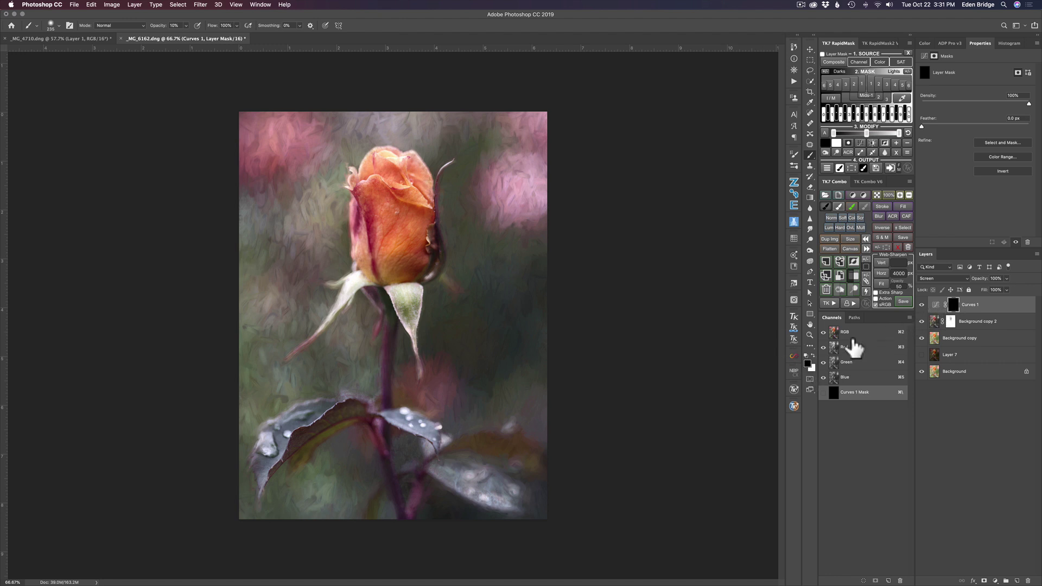
pyautogui.press('x')
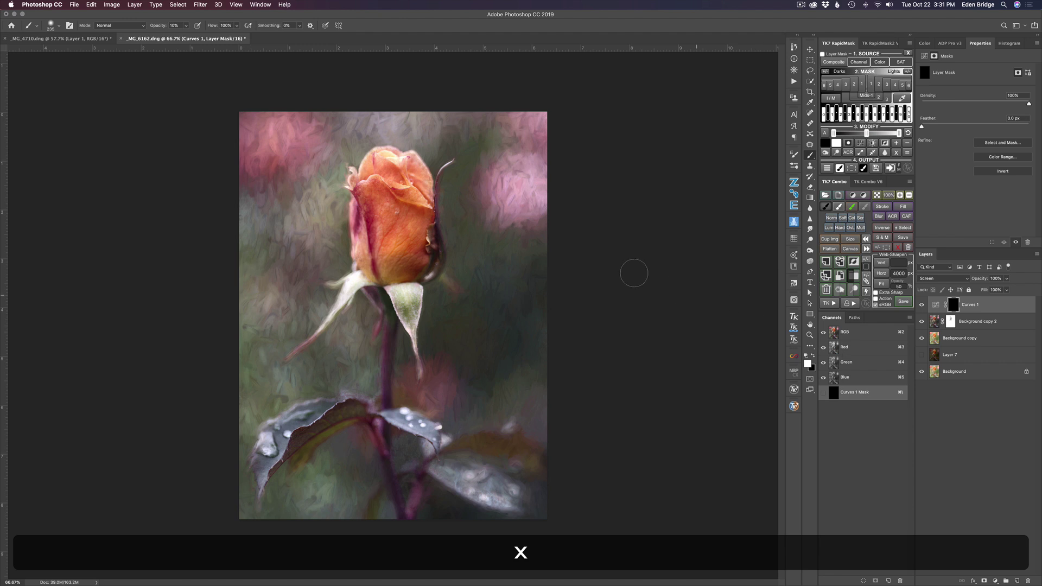
pyautogui.moveTo(389, 168)
pyautogui.mouseDown()
pyautogui.moveTo(410, 173)
pyautogui.moveTo(391, 170)
pyautogui.moveTo(396, 193)
pyautogui.mouseUp()
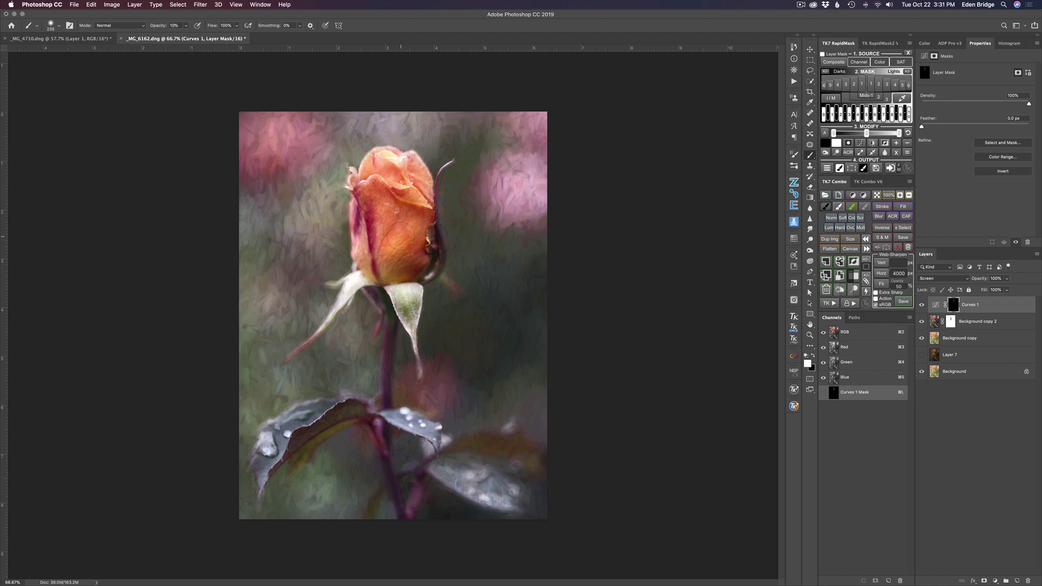
pyautogui.moveTo(383, 171)
pyautogui.mouseDown()
pyautogui.moveTo(421, 166)
pyautogui.moveTo(423, 188)
pyautogui.moveTo(416, 172)
pyautogui.moveTo(421, 187)
pyautogui.moveTo(383, 206)
pyautogui.moveTo(393, 232)
pyautogui.mouseUp()
pyautogui.moveTo(379, 188); pyautogui.dragTo(382, 170)
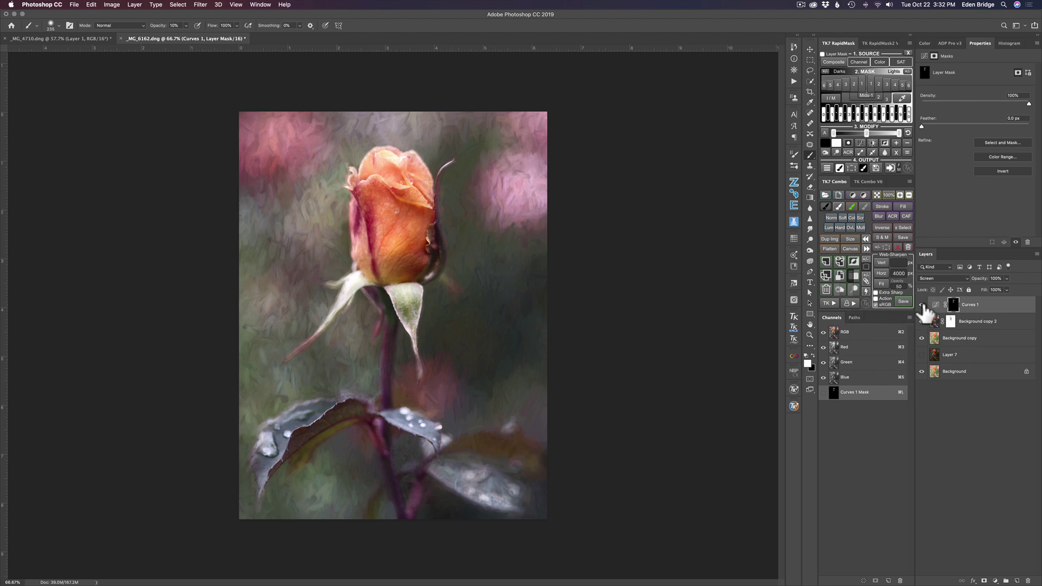
pyautogui.click(922, 305)
pyautogui.click(922, 304)
# - Stamp all visible layers into a new top layer and open it in Topaz Studio 2
pyautogui.hotkey('shift', 'alt')
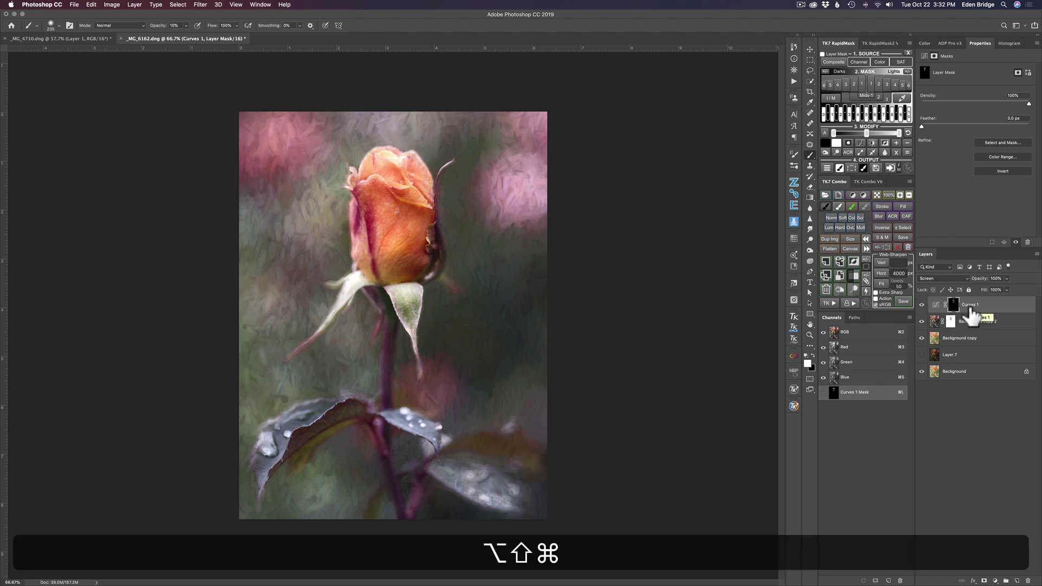
pyautogui.press('super+alt+shift+e')
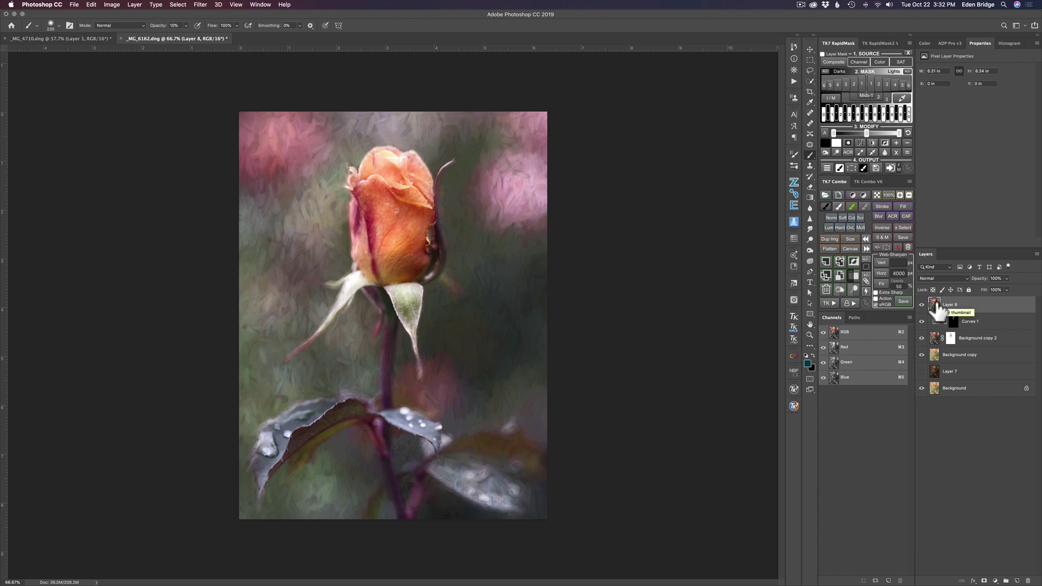
pyautogui.click(202, 6)
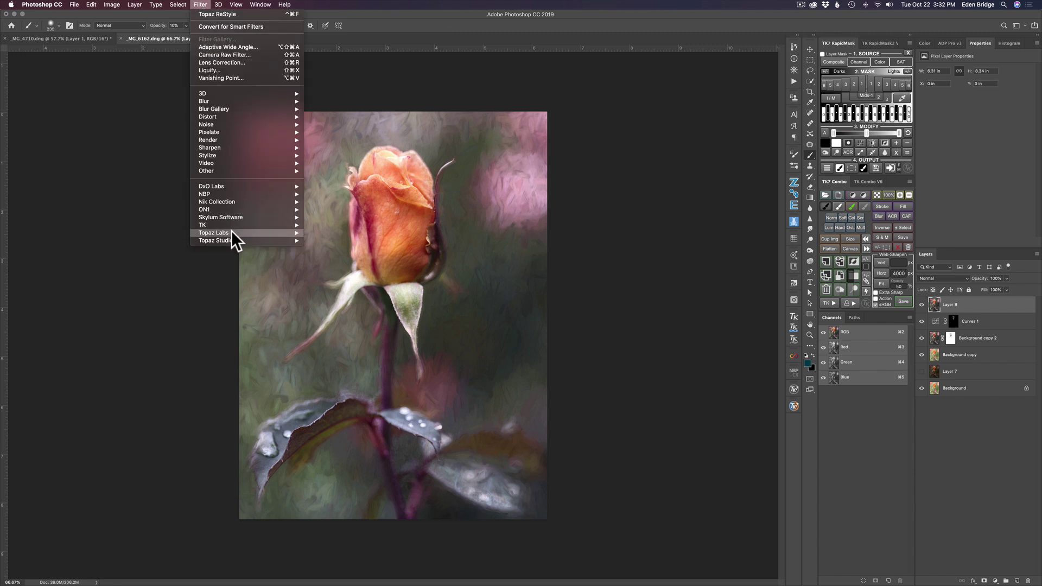
pyautogui.moveTo(232, 234)
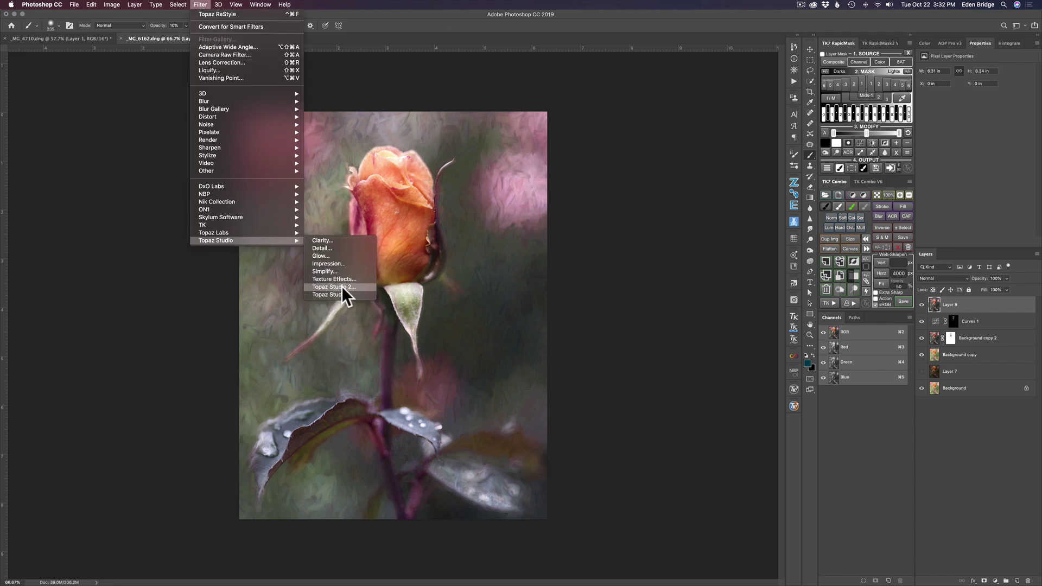
pyautogui.click(343, 294)
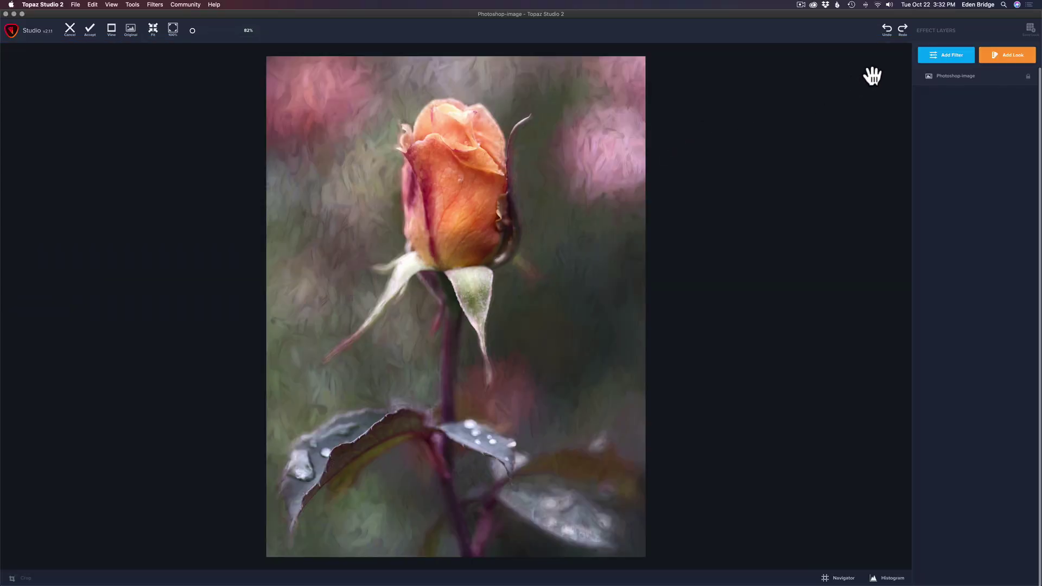
# - Add a Vignette filter with strength 0.55 and size 0.62, and shift its center to X 0.08, Y 0.31 on the rosebud
pyautogui.click(947, 60)
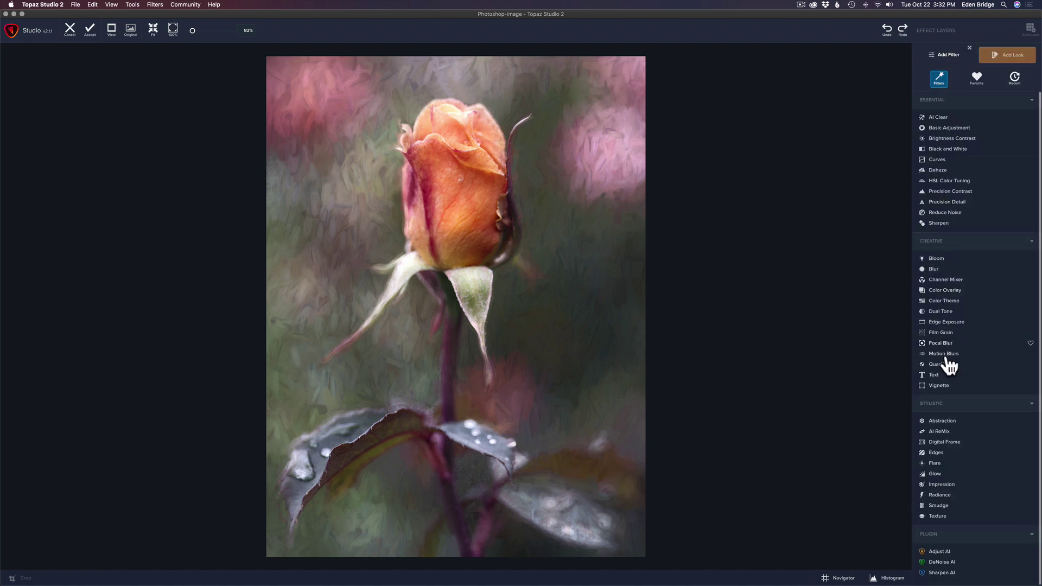
pyautogui.click(939, 386)
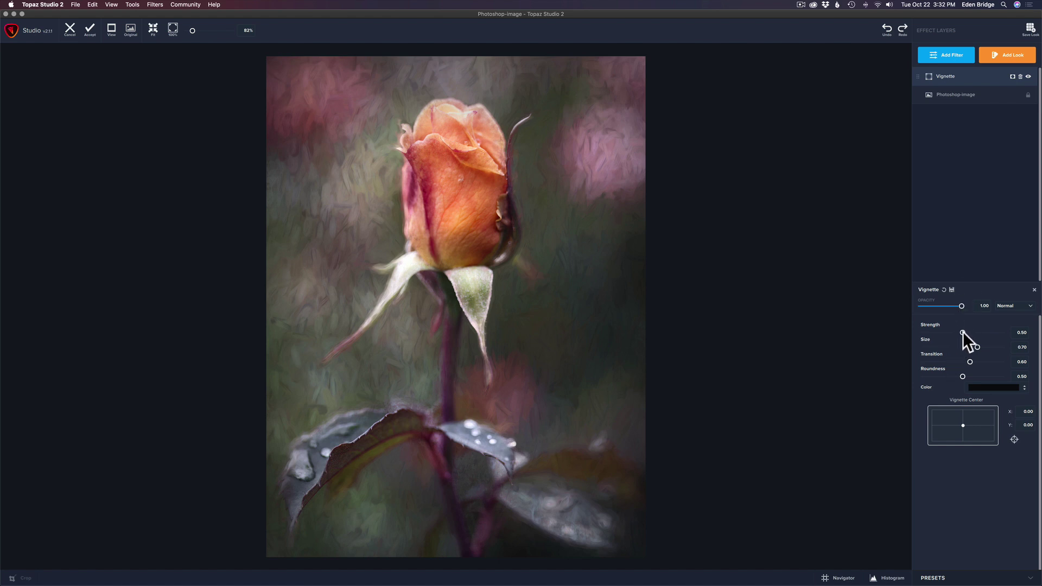
pyautogui.moveTo(961, 332)
pyautogui.mouseDown()
pyautogui.moveTo(974, 331)
pyautogui.moveTo(965, 330)
pyautogui.mouseUp()
pyautogui.moveTo(963, 424); pyautogui.dragTo(965, 419)
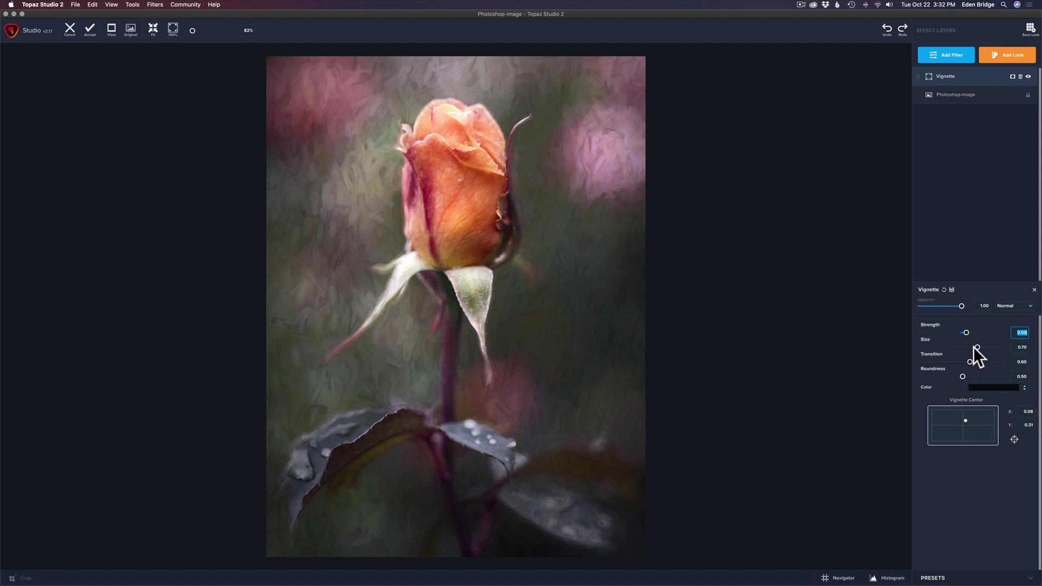
pyautogui.moveTo(975, 346); pyautogui.dragTo(969, 347)
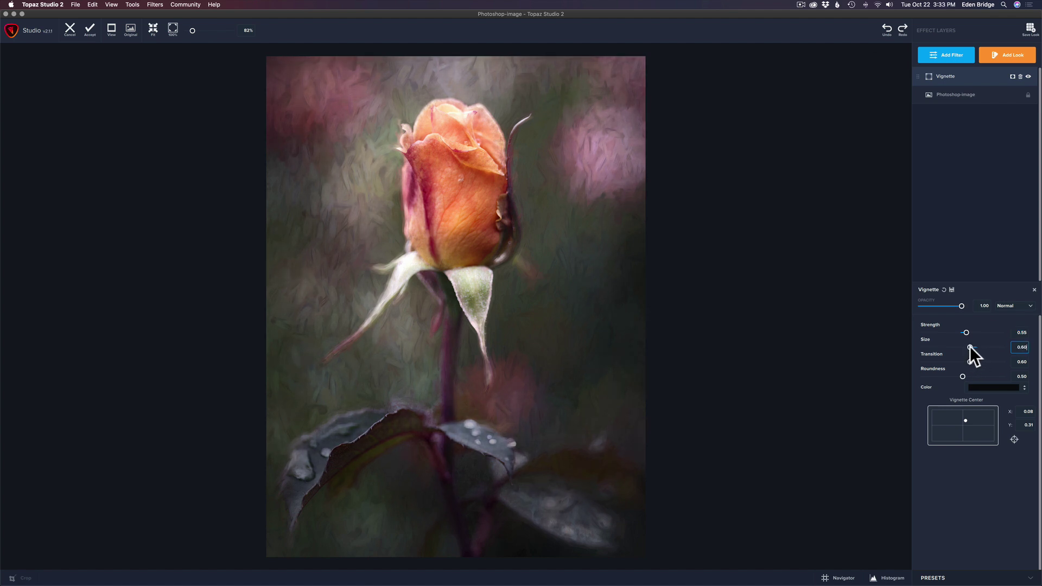
pyautogui.click(971, 346)
# - Set the vignette color by sampling the dark green background beside the rosebud with the vignette faded out, and set its opacity to about 0.75
pyautogui.click(1004, 387)
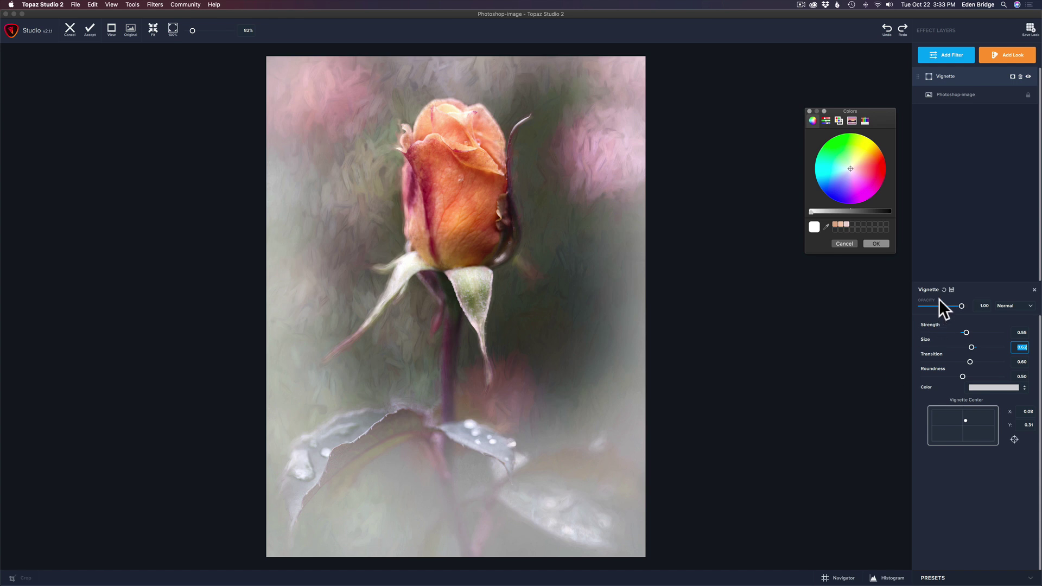
pyautogui.moveTo(959, 305); pyautogui.dragTo(900, 304)
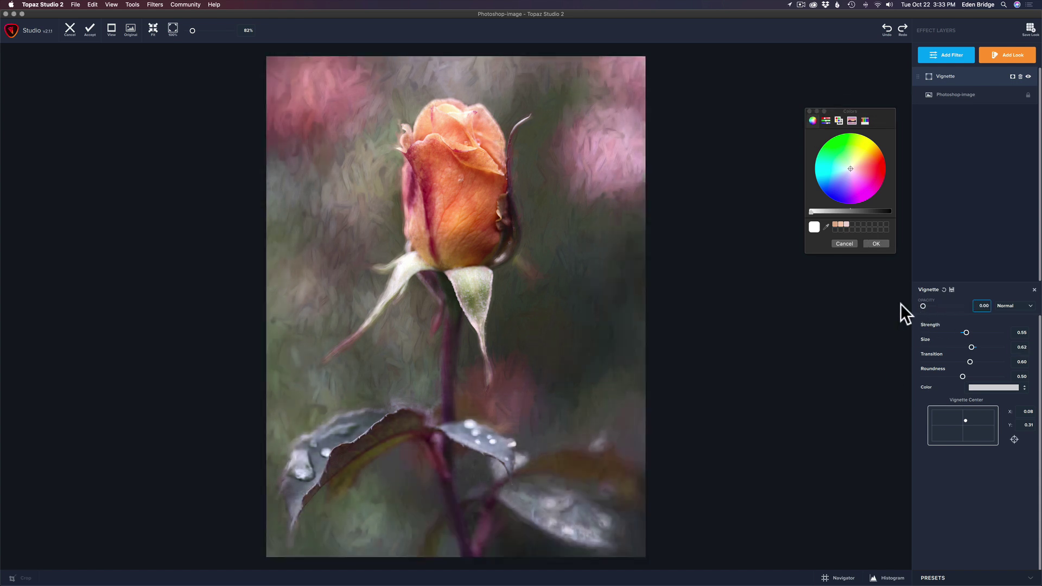
pyautogui.click(826, 227)
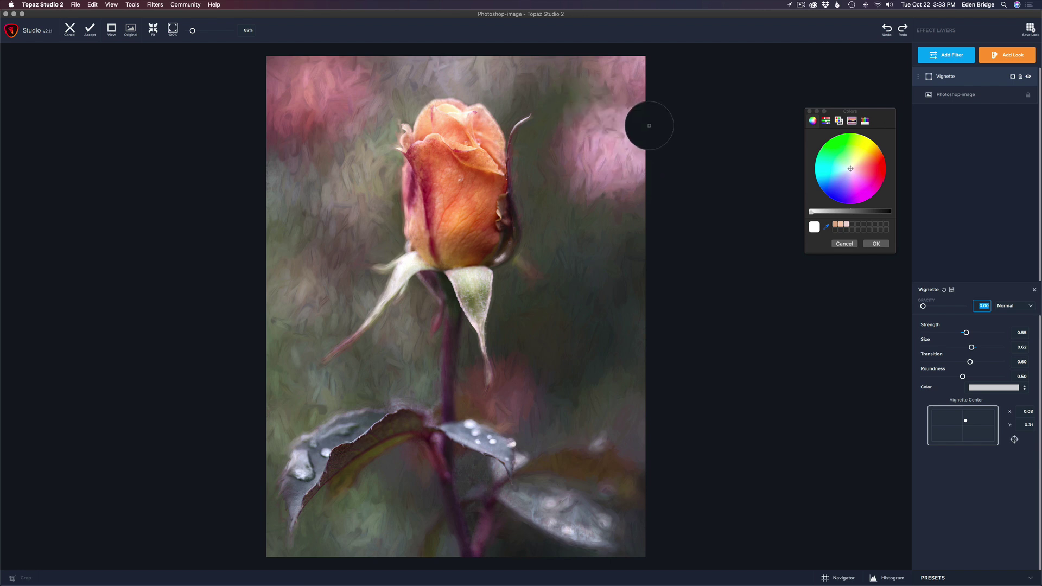
pyautogui.click(558, 102)
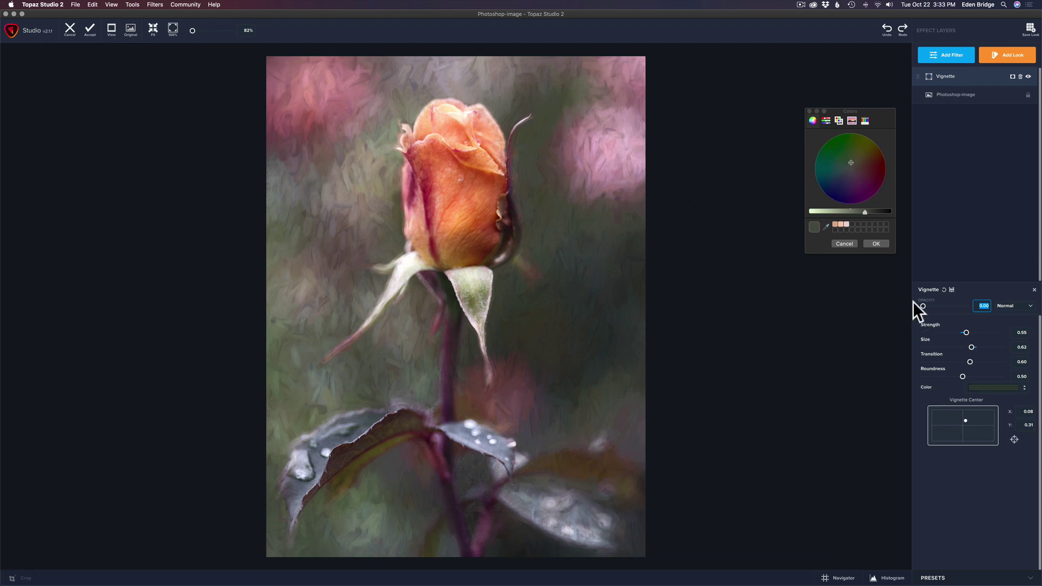
pyautogui.moveTo(922, 303); pyautogui.dragTo(951, 311)
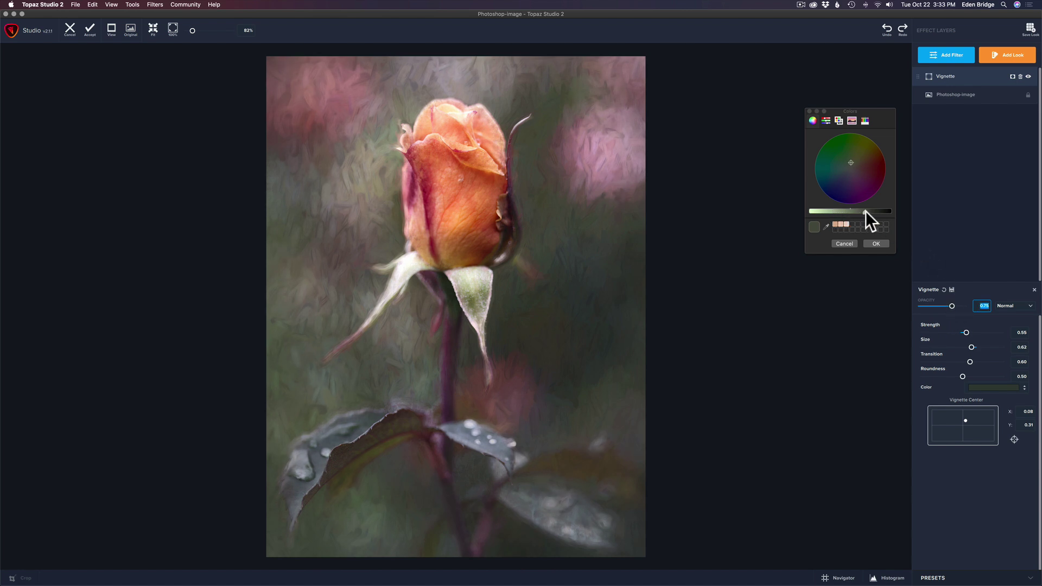
# - Darken the sampled vignette color to near black and accept the edit to return to Photoshop
pyautogui.moveTo(865, 211); pyautogui.dragTo(880, 215)
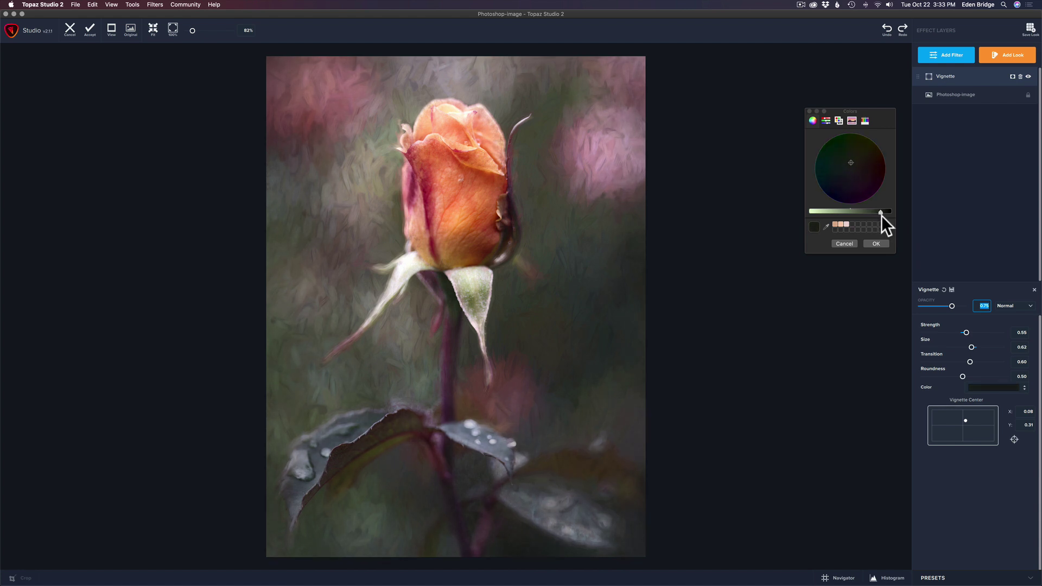
pyautogui.click(729, 307)
pyautogui.click(730, 307)
pyautogui.click(730, 306)
pyautogui.click(91, 30)
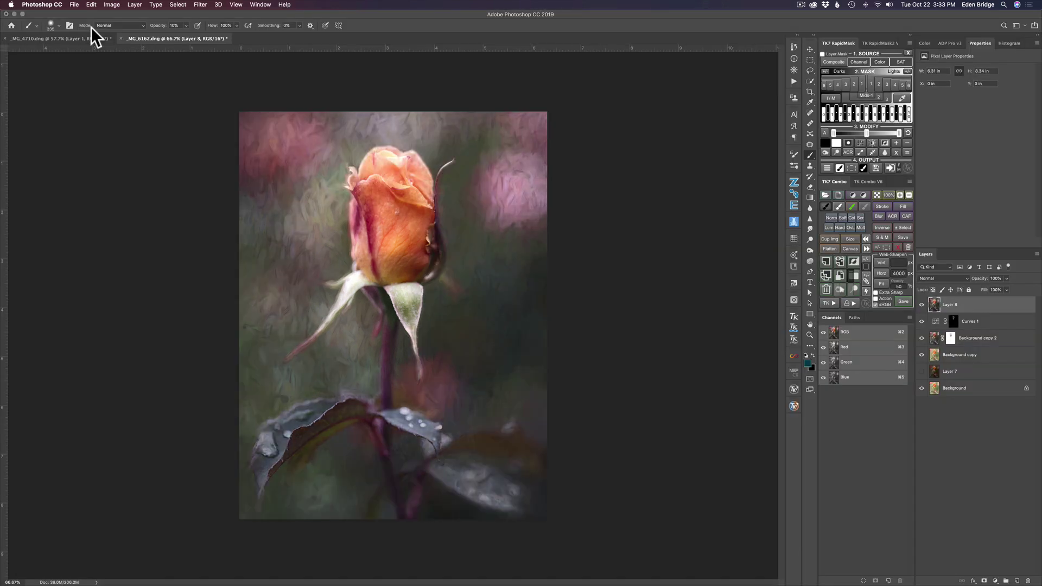
# - Hide and show Layer 8 repeatedly to compare the image before and after the vignette
pyautogui.click(921, 307)
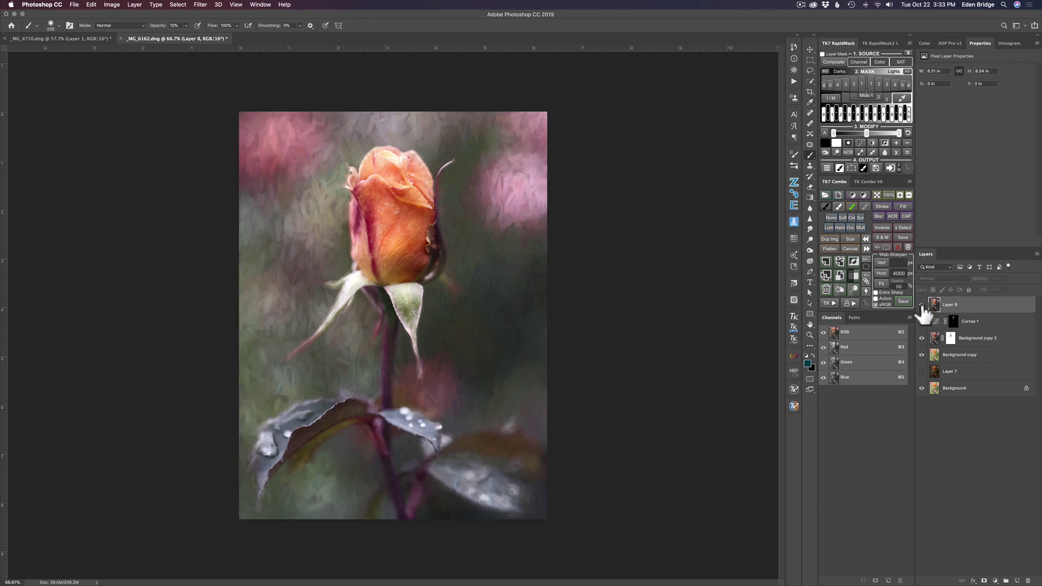
pyautogui.click(921, 307)
pyautogui.click(922, 307)
pyautogui.click(922, 307)
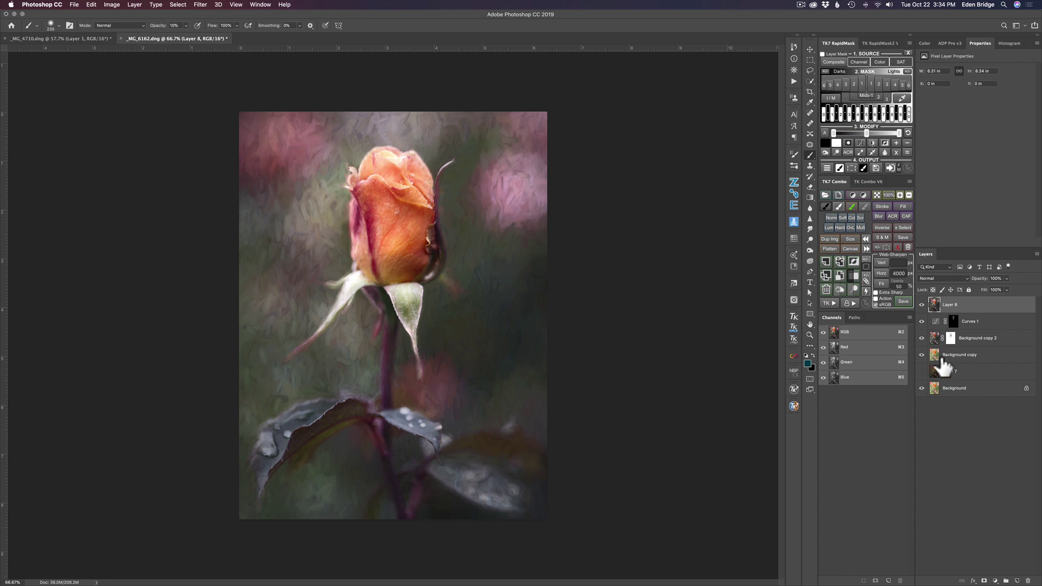
# - Isolate the Background copy layer and restore the other layers, twice, to compare the unstyled rose with the finished edit
pyautogui.keyDown('alt'); pyautogui.click(921, 356); pyautogui.keyUp('alt')
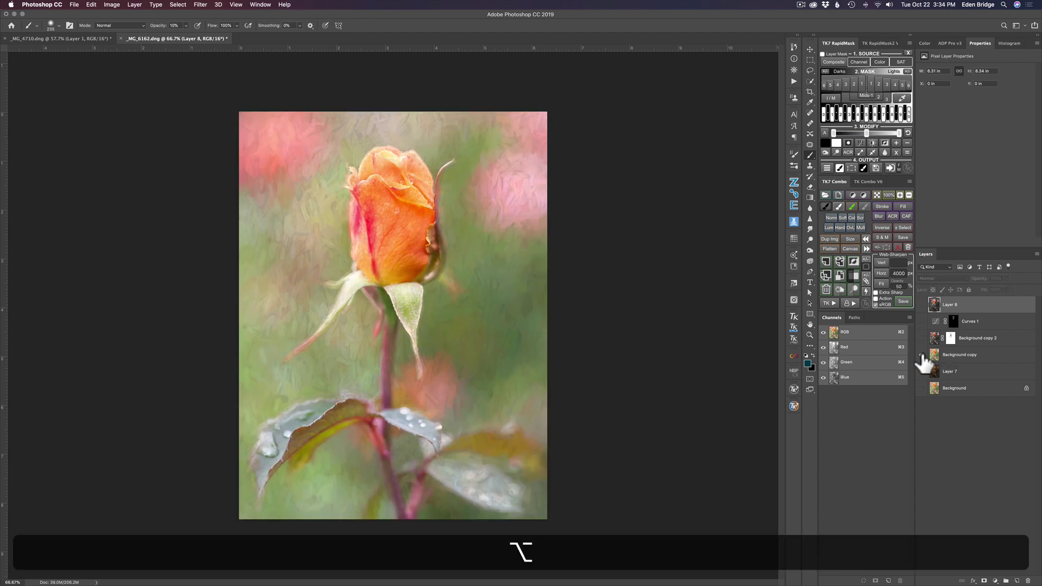
pyautogui.keyDown('alt'); pyautogui.click(922, 355); pyautogui.keyUp('alt')
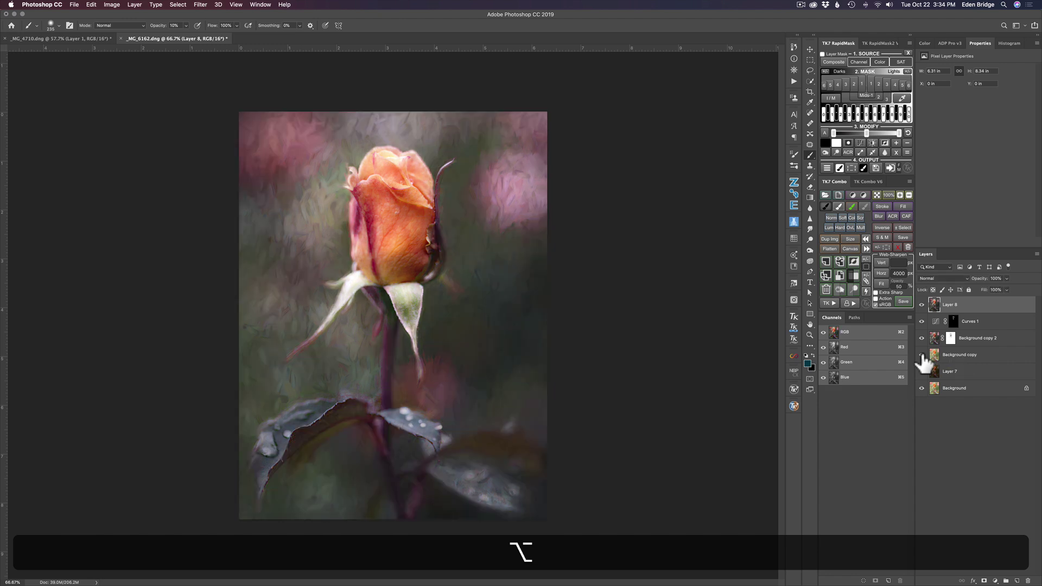
pyautogui.keyDown('alt'); pyautogui.click(921, 355); pyautogui.keyUp('alt')
pyautogui.keyDown('alt'); pyautogui.click(922, 355); pyautogui.keyUp('alt')
# - Turn on Layer 7 and isolate it repeatedly to compare its darker restyle with the full layer stack
pyautogui.click(921, 371)
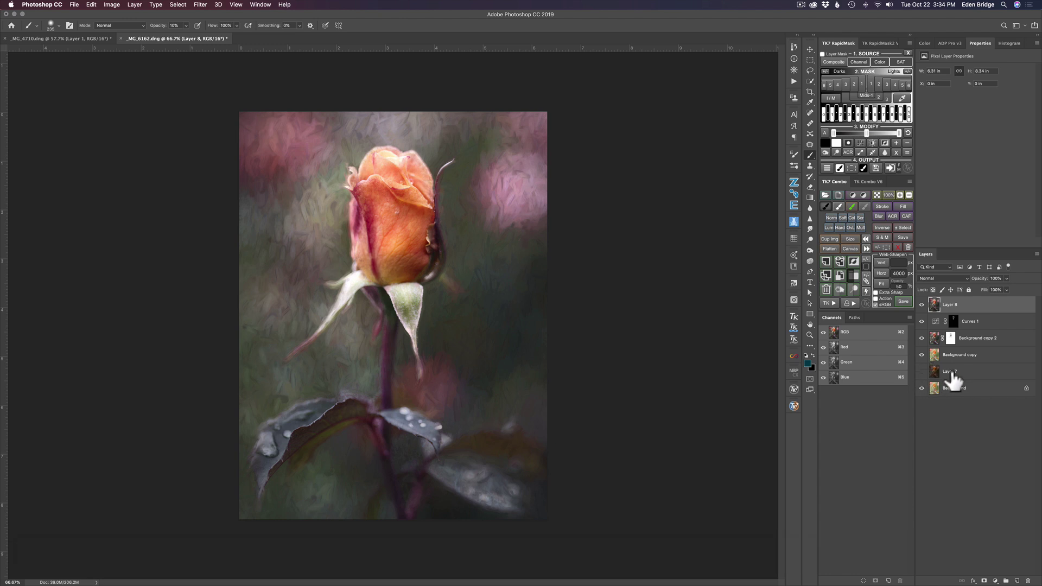
pyautogui.click(922, 371)
pyautogui.keyDown('alt'); pyautogui.click(921, 372); pyautogui.keyUp('alt')
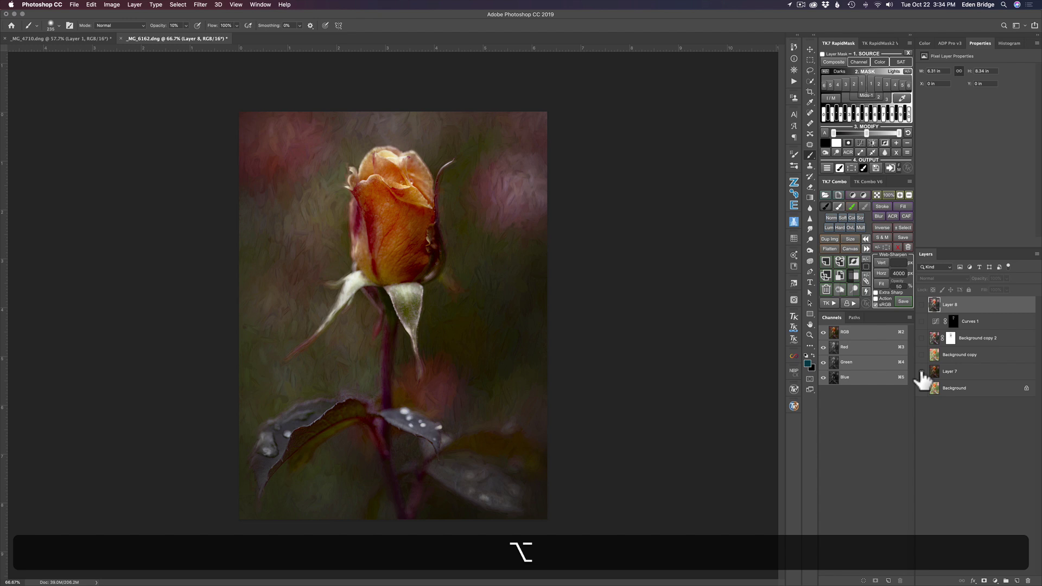
pyautogui.keyDown('alt'); pyautogui.click(921, 372); pyautogui.keyUp('alt')
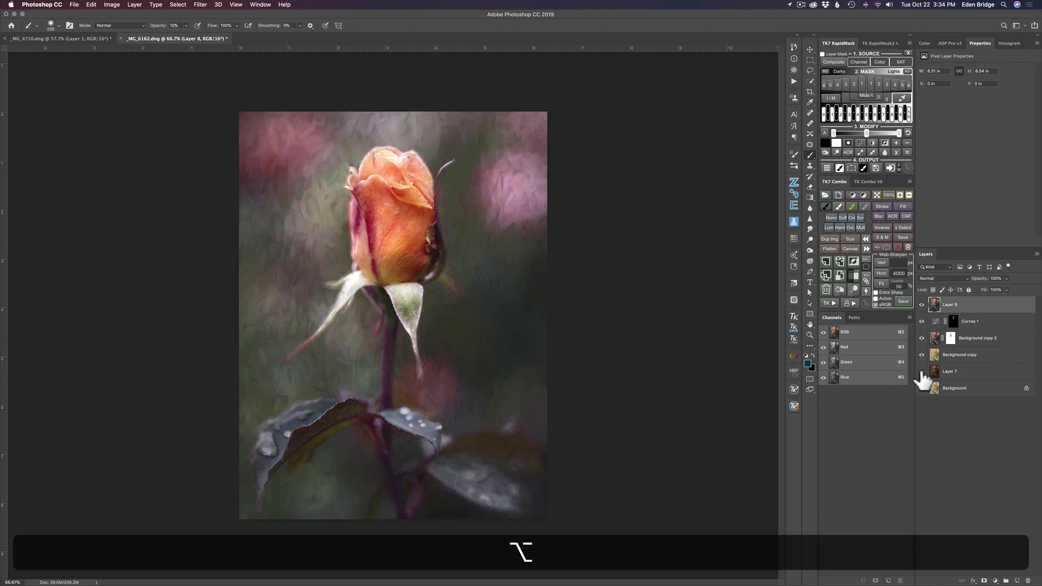
pyautogui.keyDown('alt'); pyautogui.click(921, 371); pyautogui.keyUp('alt')
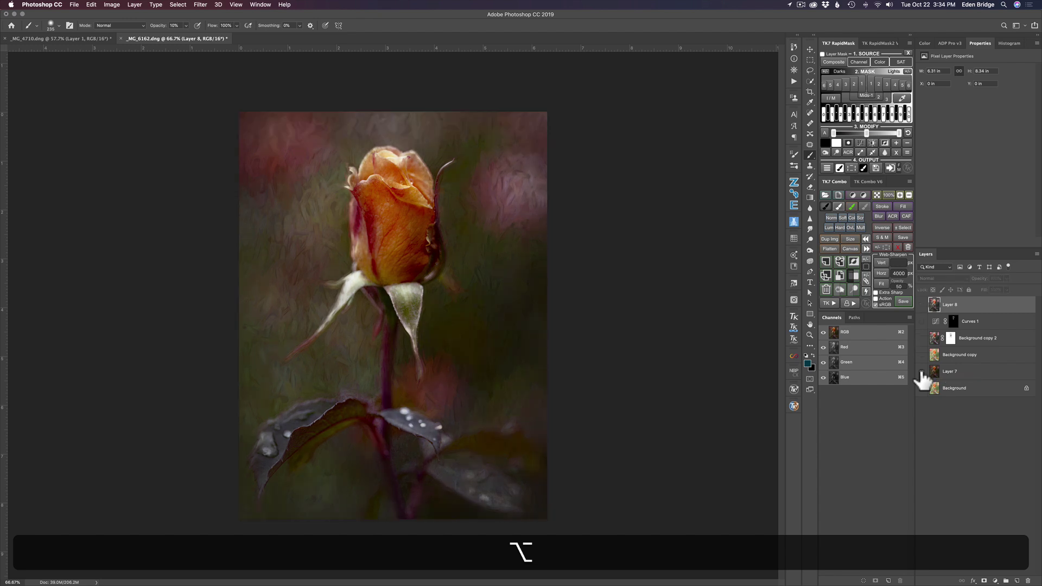
pyautogui.keyDown('alt'); pyautogui.click(921, 372); pyautogui.keyUp('alt')
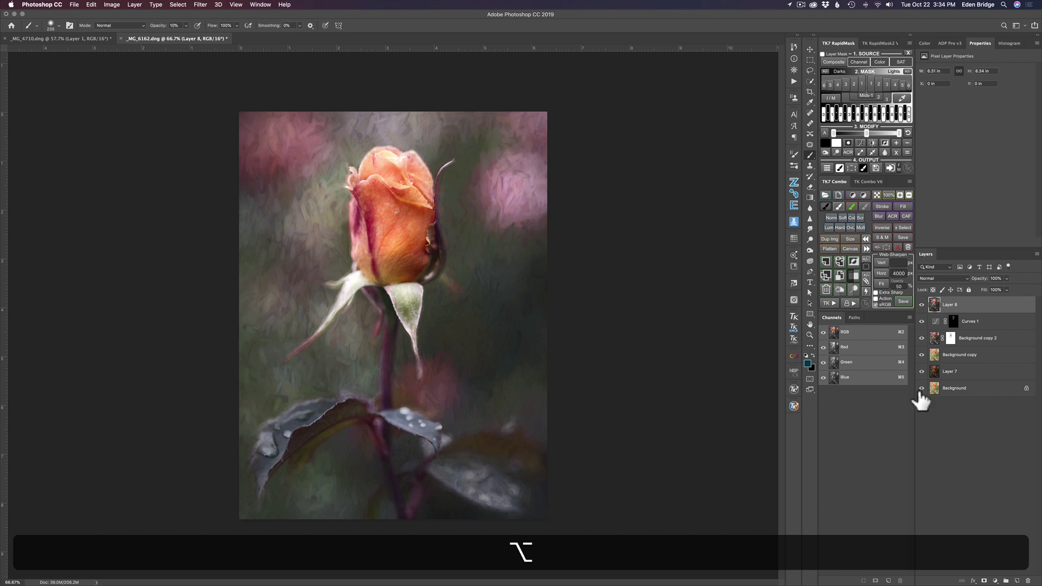
# - View the Background layer alone and Layer 7 alone in turn, restoring all layers after each comparison
pyautogui.keyDown('alt'); pyautogui.click(922, 388); pyautogui.keyUp('alt')
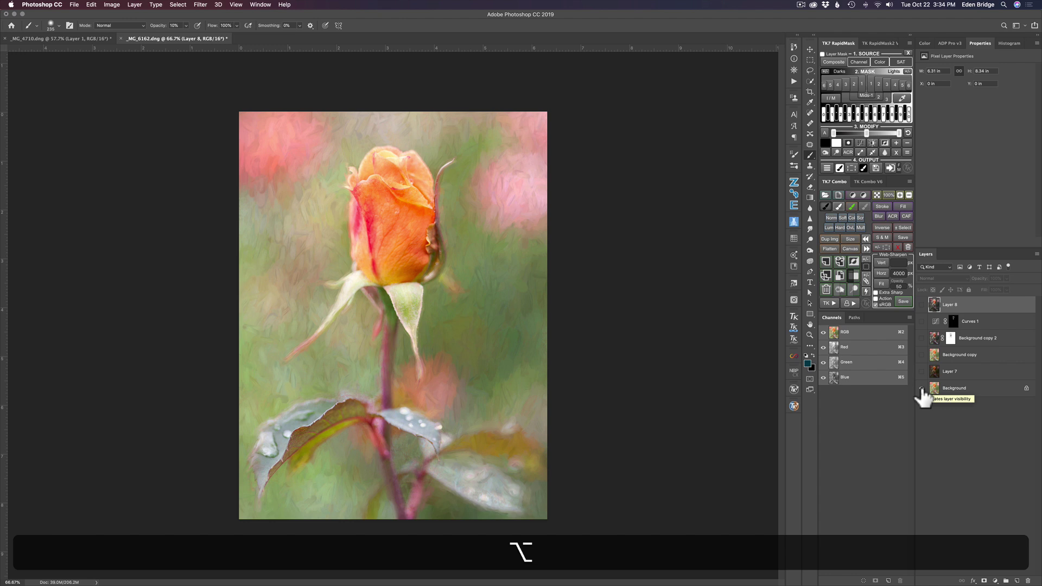
pyautogui.keyDown('alt'); pyautogui.click(921, 388); pyautogui.keyUp('alt')
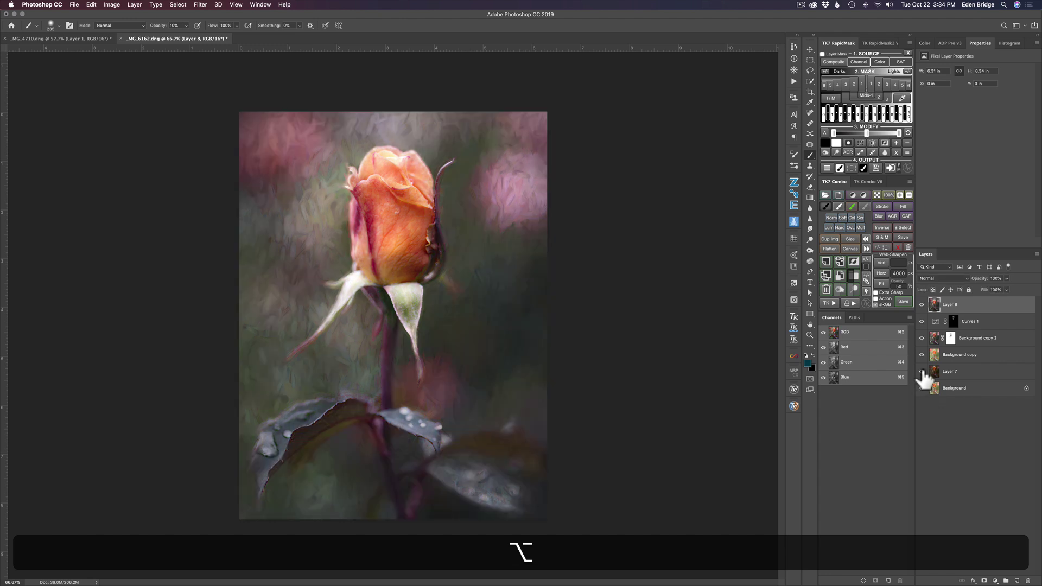
pyautogui.keyDown('alt'); pyautogui.click(922, 372); pyautogui.keyUp('alt')
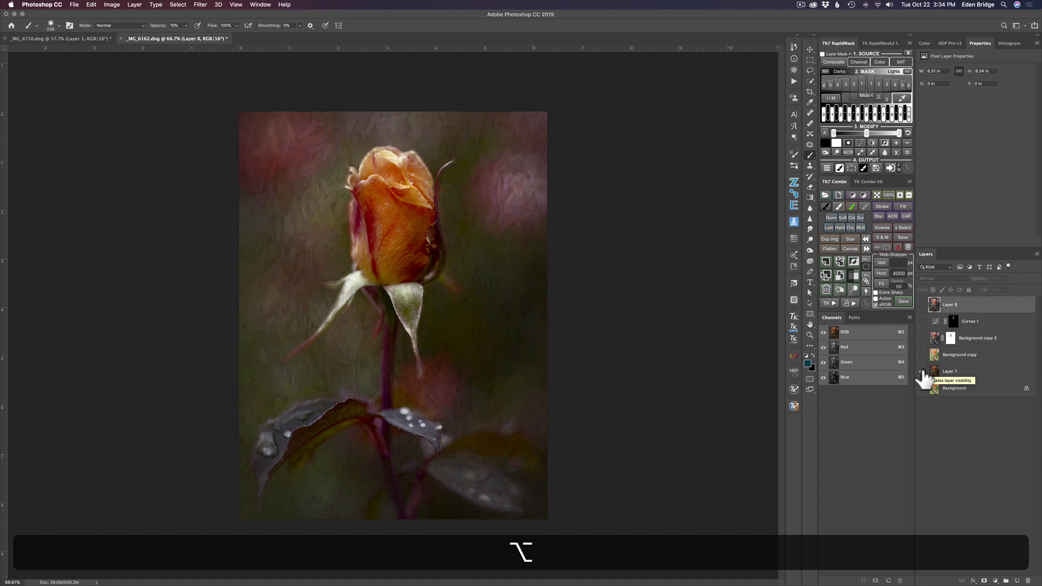
pyautogui.keyDown('alt'); pyautogui.click(922, 372); pyautogui.keyUp('alt')
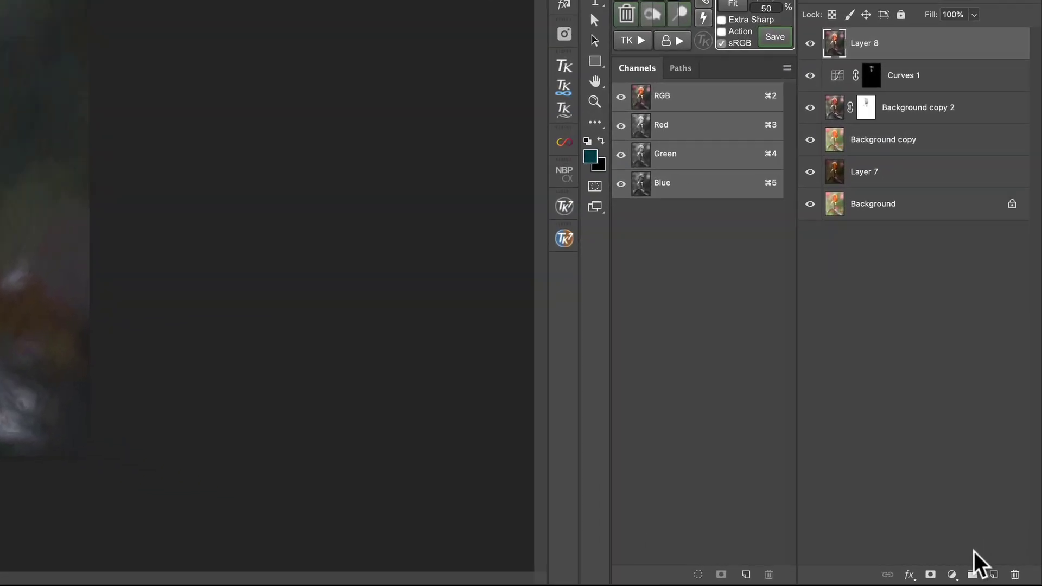
# - Add a Brightness/Contrast adjustment layer above Layer 8
pyautogui.click(948, 574)
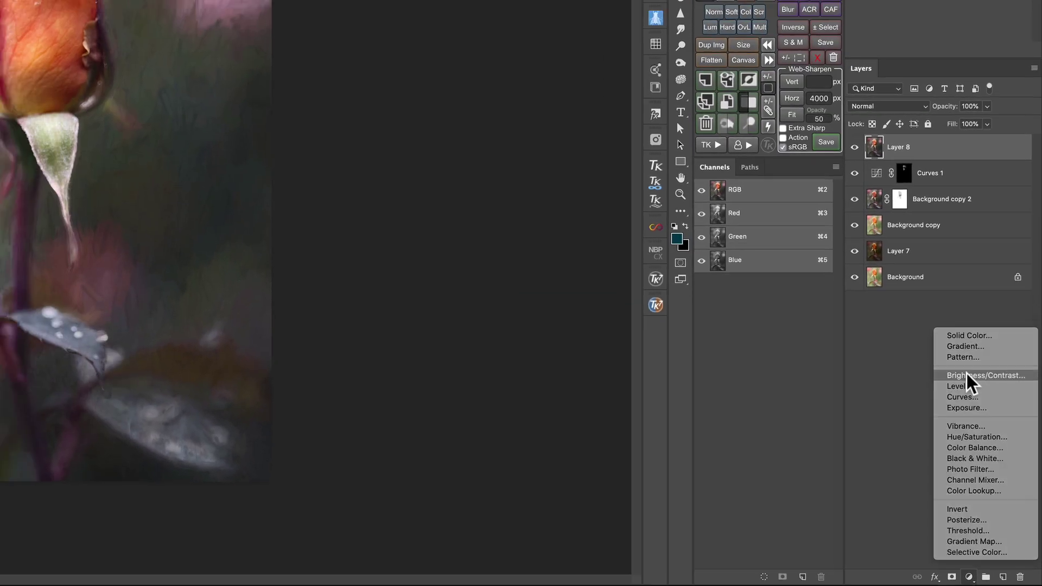
pyautogui.click(966, 375)
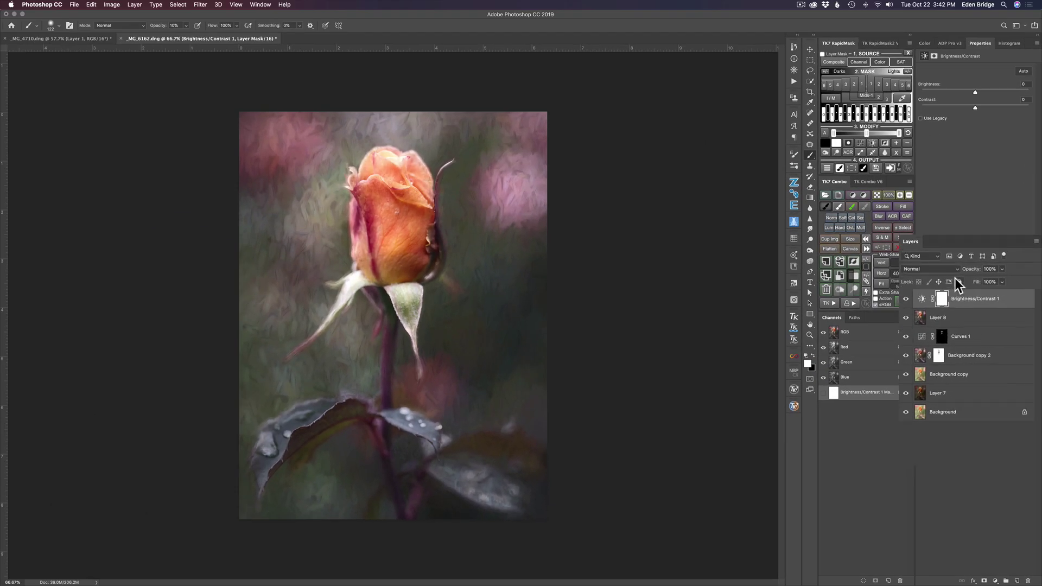
# - Set the Brightness/Contrast adjustment layer's blend mode to Multiply and invert its mask to black
pyautogui.click(860, 203)
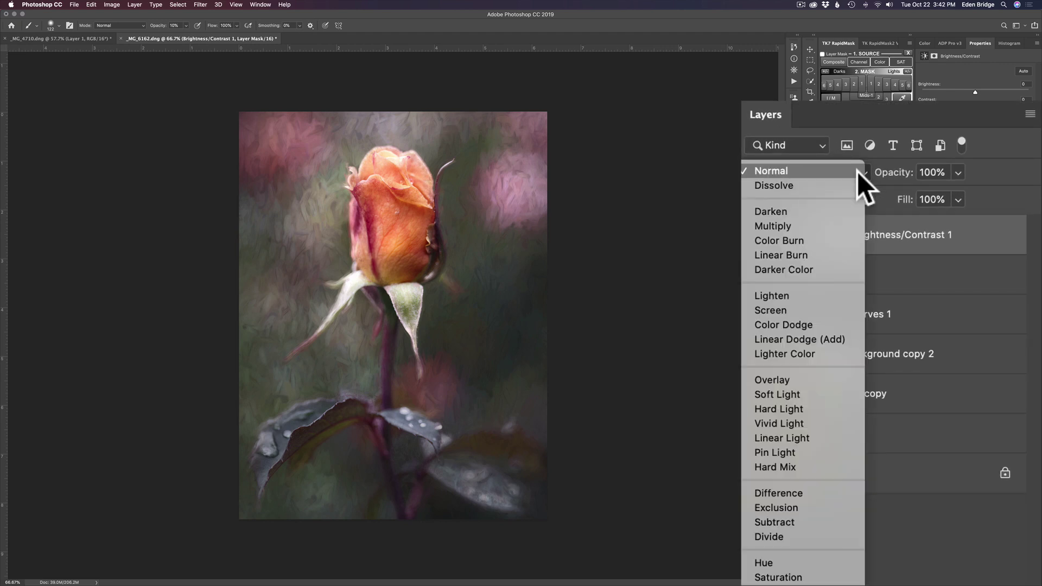
pyautogui.click(805, 226)
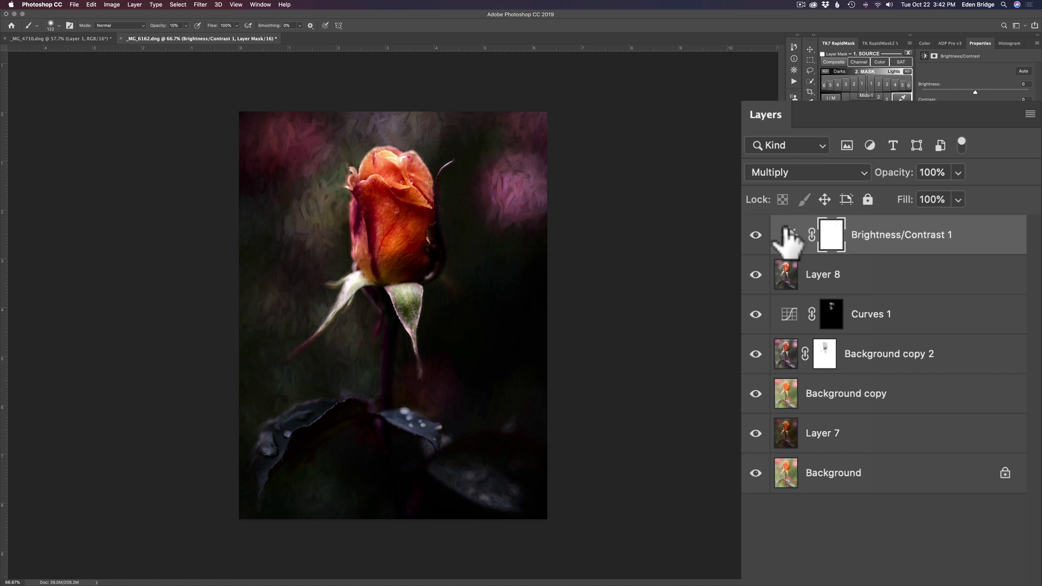
pyautogui.press('super+i')
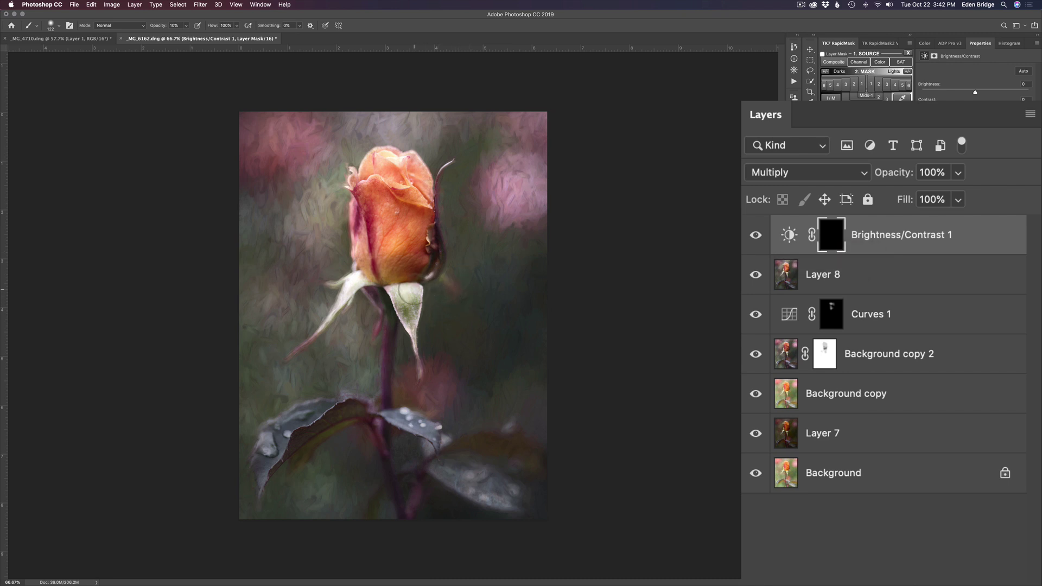
# - Paint white at 10% brush opacity on the Brightness/Contrast mask over the rose's two pale sepals, and compare with the layer off and on
pyautogui.moveTo(405, 296)
pyautogui.mouseDown()
pyautogui.moveTo(396, 293)
pyautogui.moveTo(410, 296)
pyautogui.mouseUp()
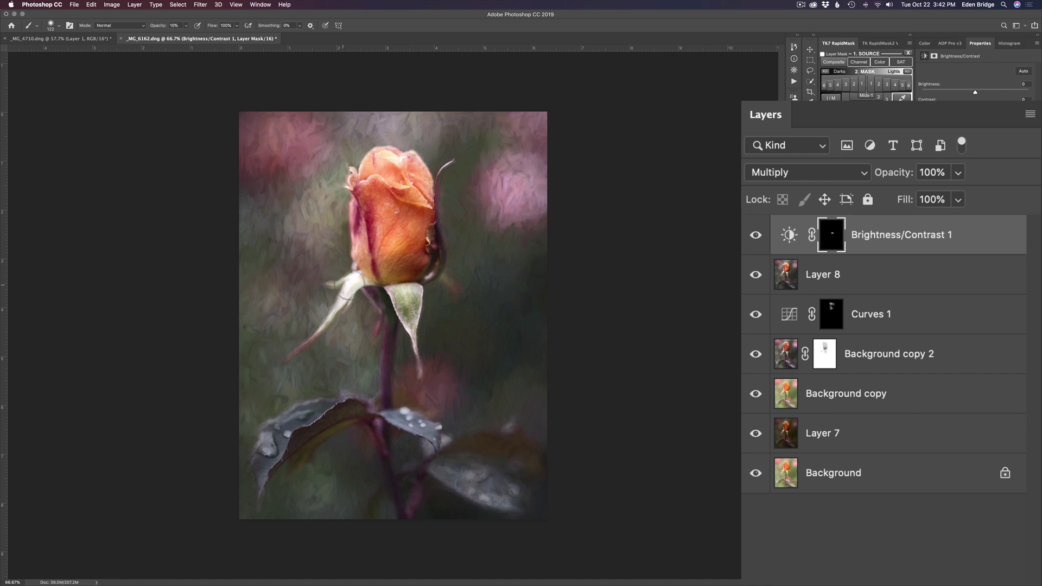
pyautogui.moveTo(355, 278); pyautogui.dragTo(347, 290)
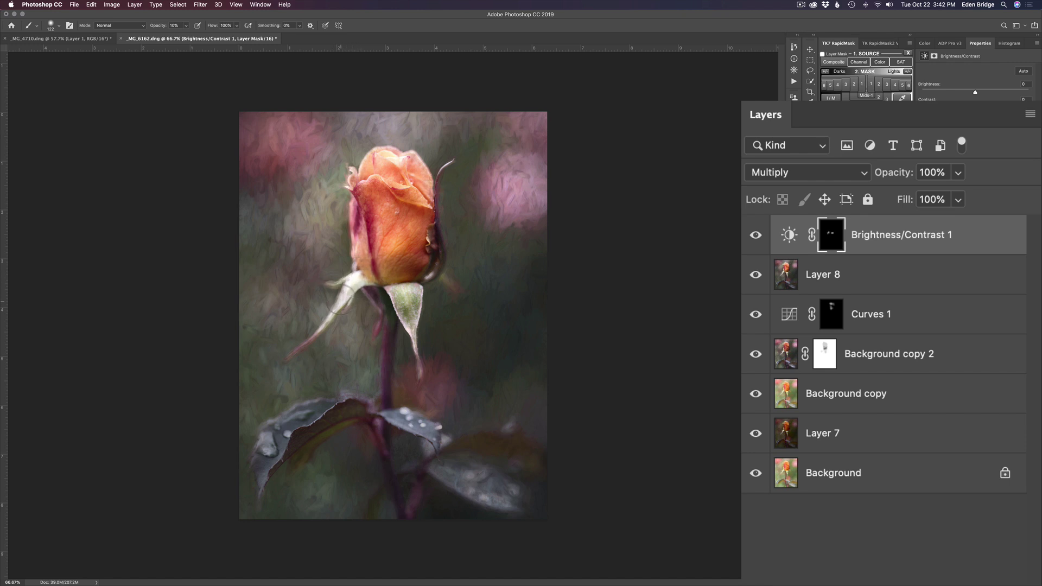
pyautogui.click(755, 235)
pyautogui.click(755, 235)
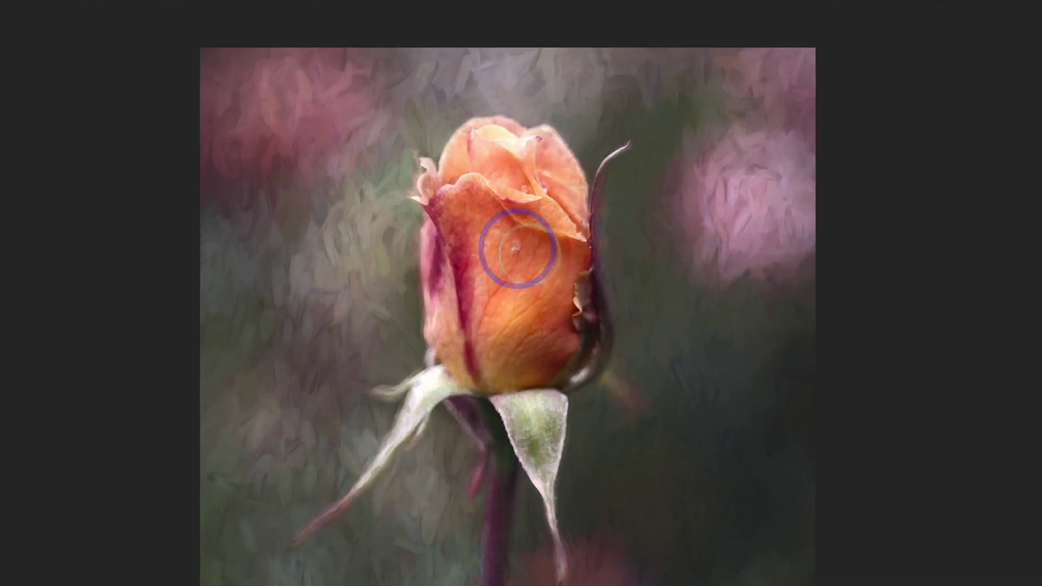
# - Add a blank layer on top and remove the small spot on the rose's front petal with the content-aware Spot Healing Brush
pyautogui.click(396, 211)
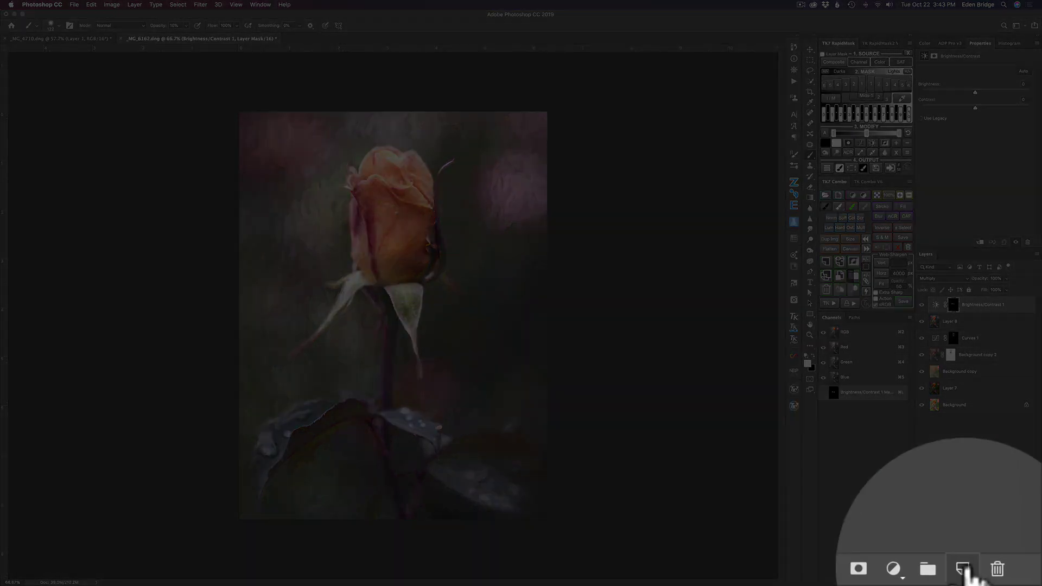
pyautogui.click(1018, 581)
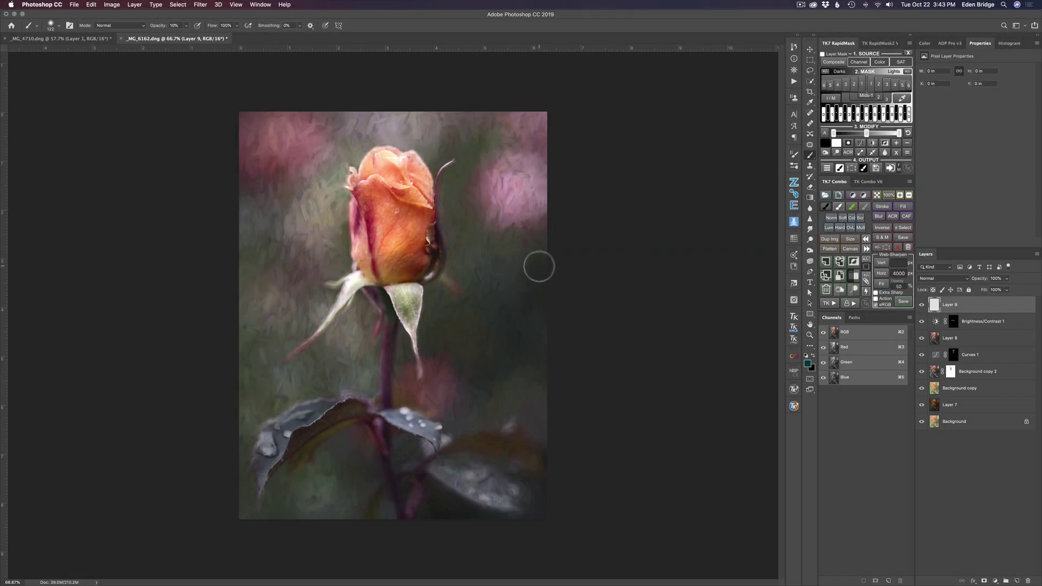
pyautogui.press('j')
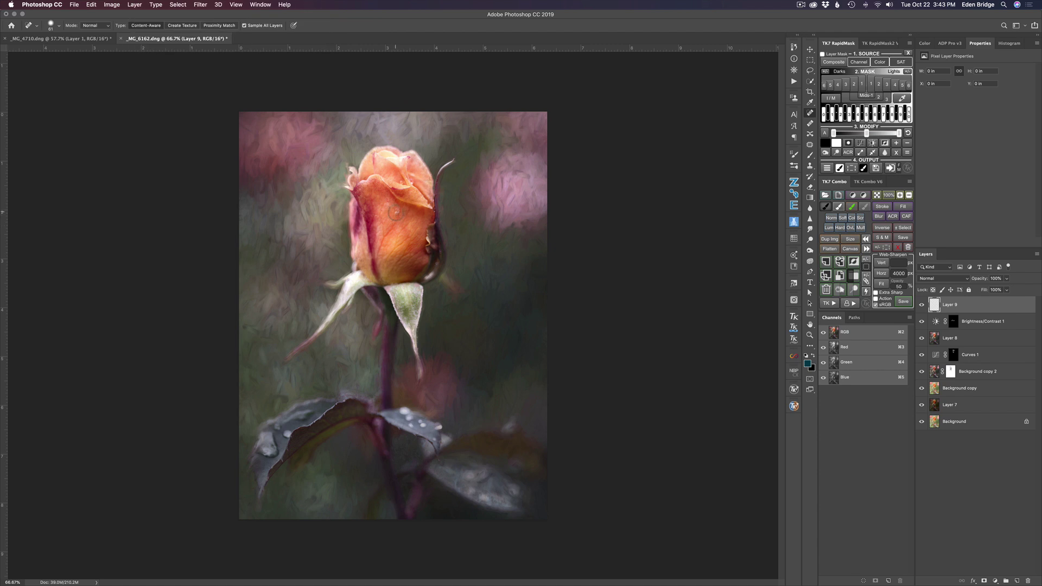
pyautogui.click(397, 210)
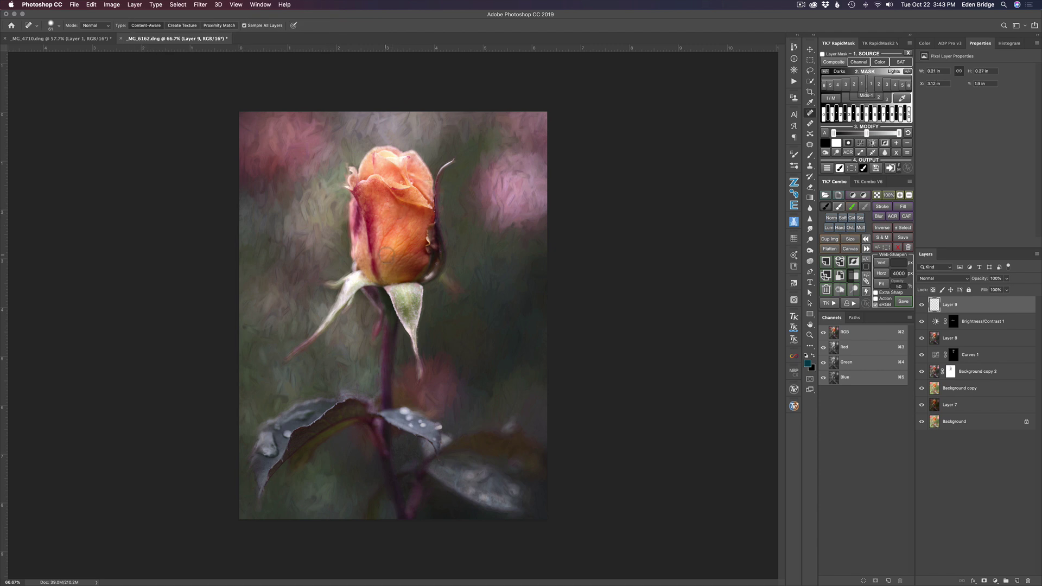